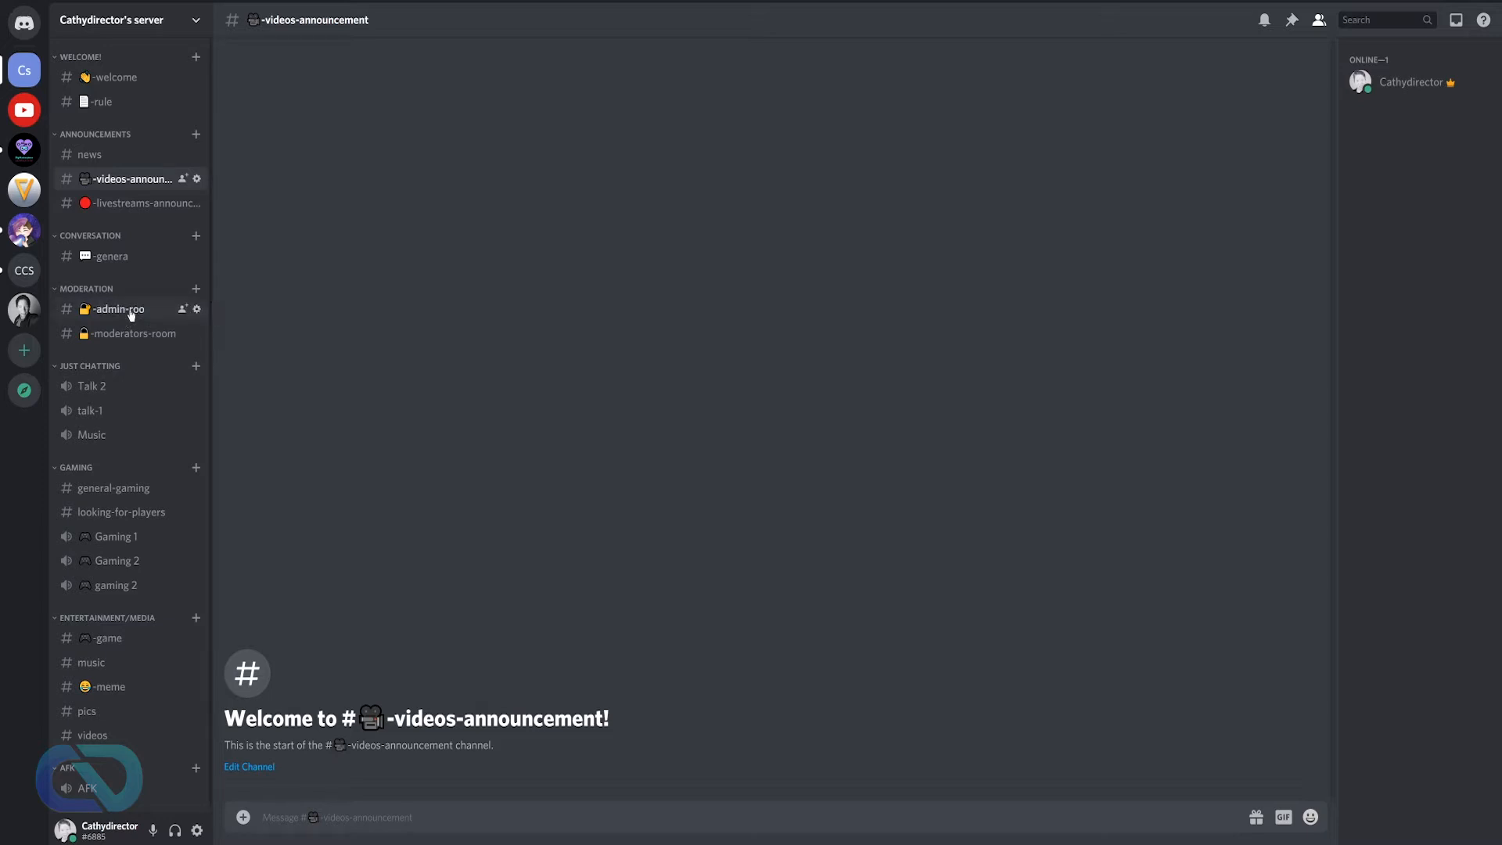
{"action": "left_click", "coordinate": [197, 311]}
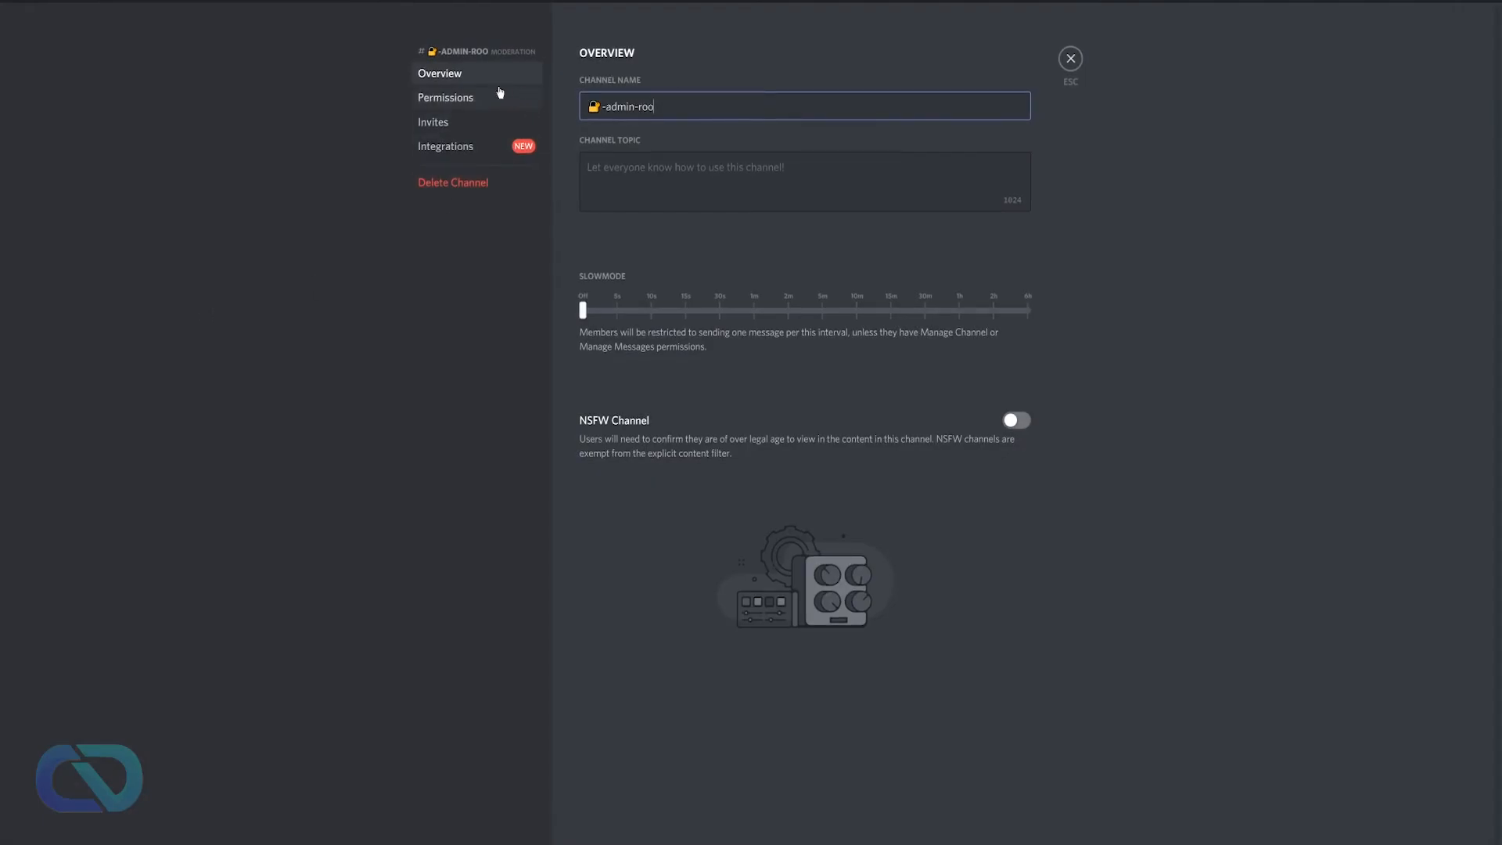
{"action": "left_click", "coordinate": [442, 100]}
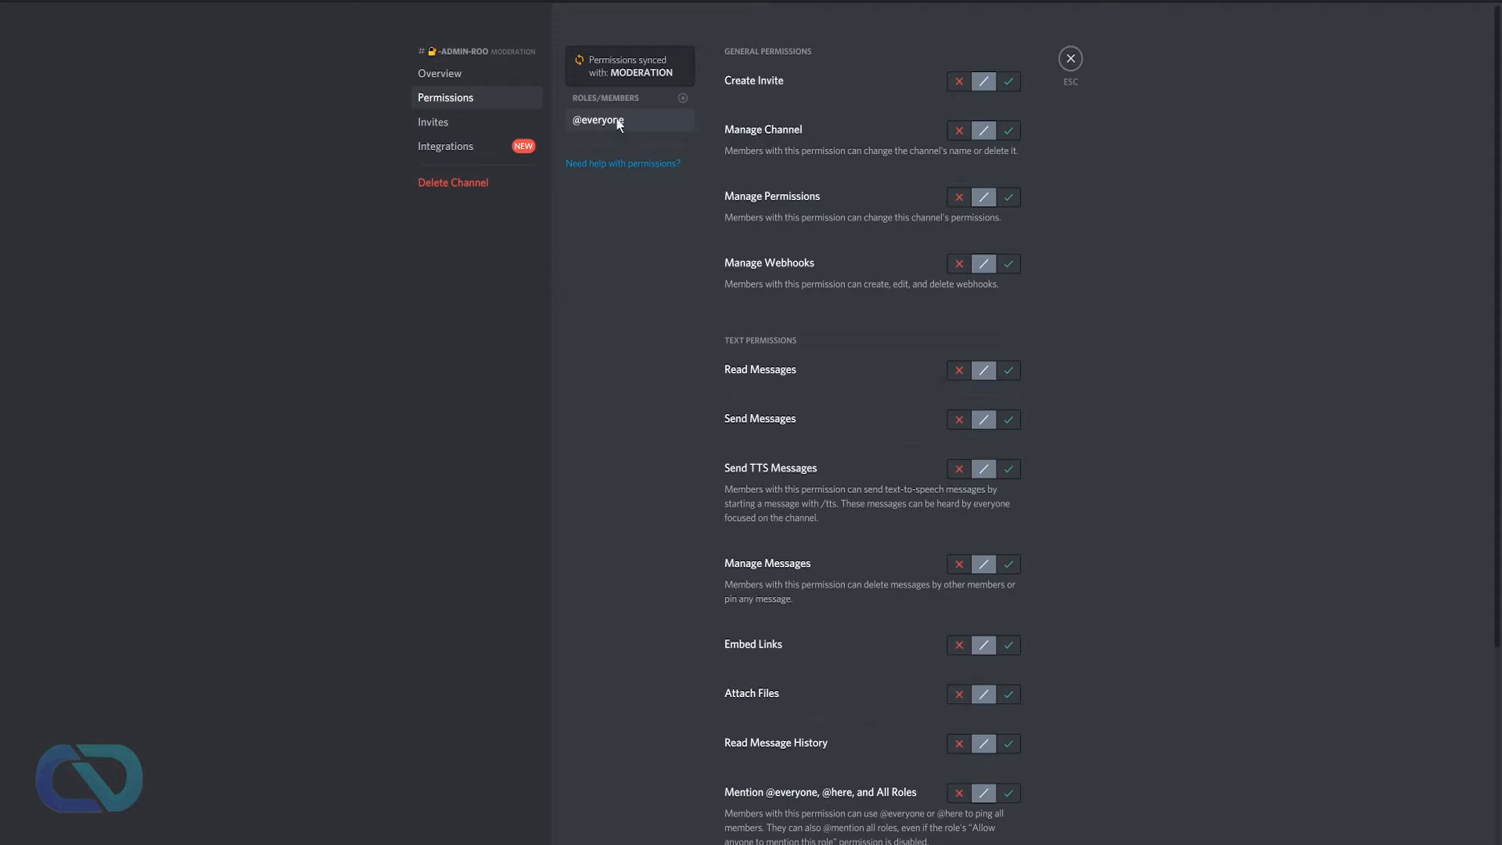
{"action": "left_click", "coordinate": [959, 372]}
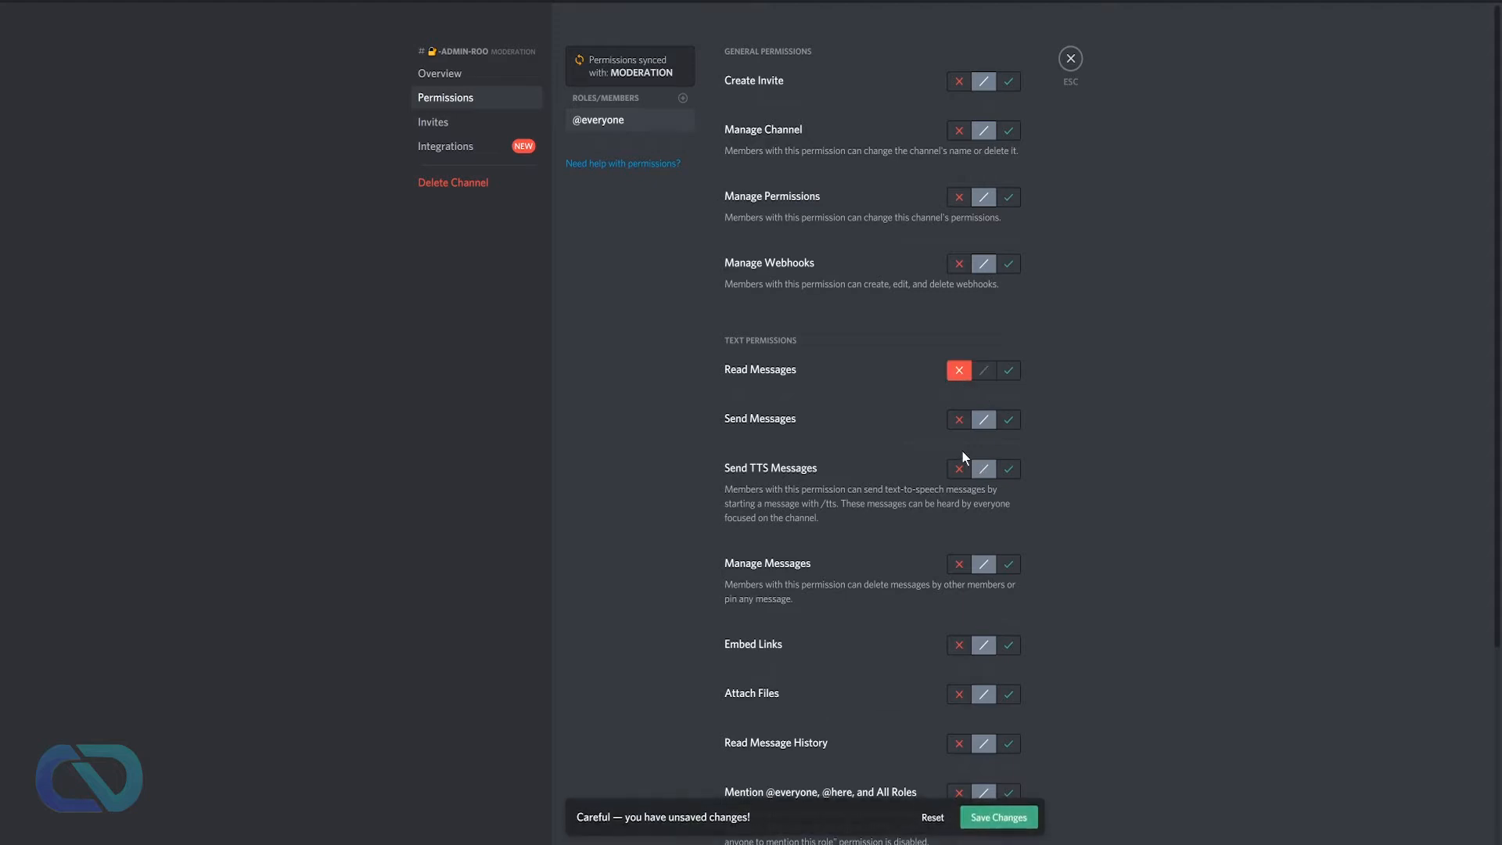
{"action": "left_click", "coordinate": [957, 422]}
{"action": "left_click", "coordinate": [958, 469]}
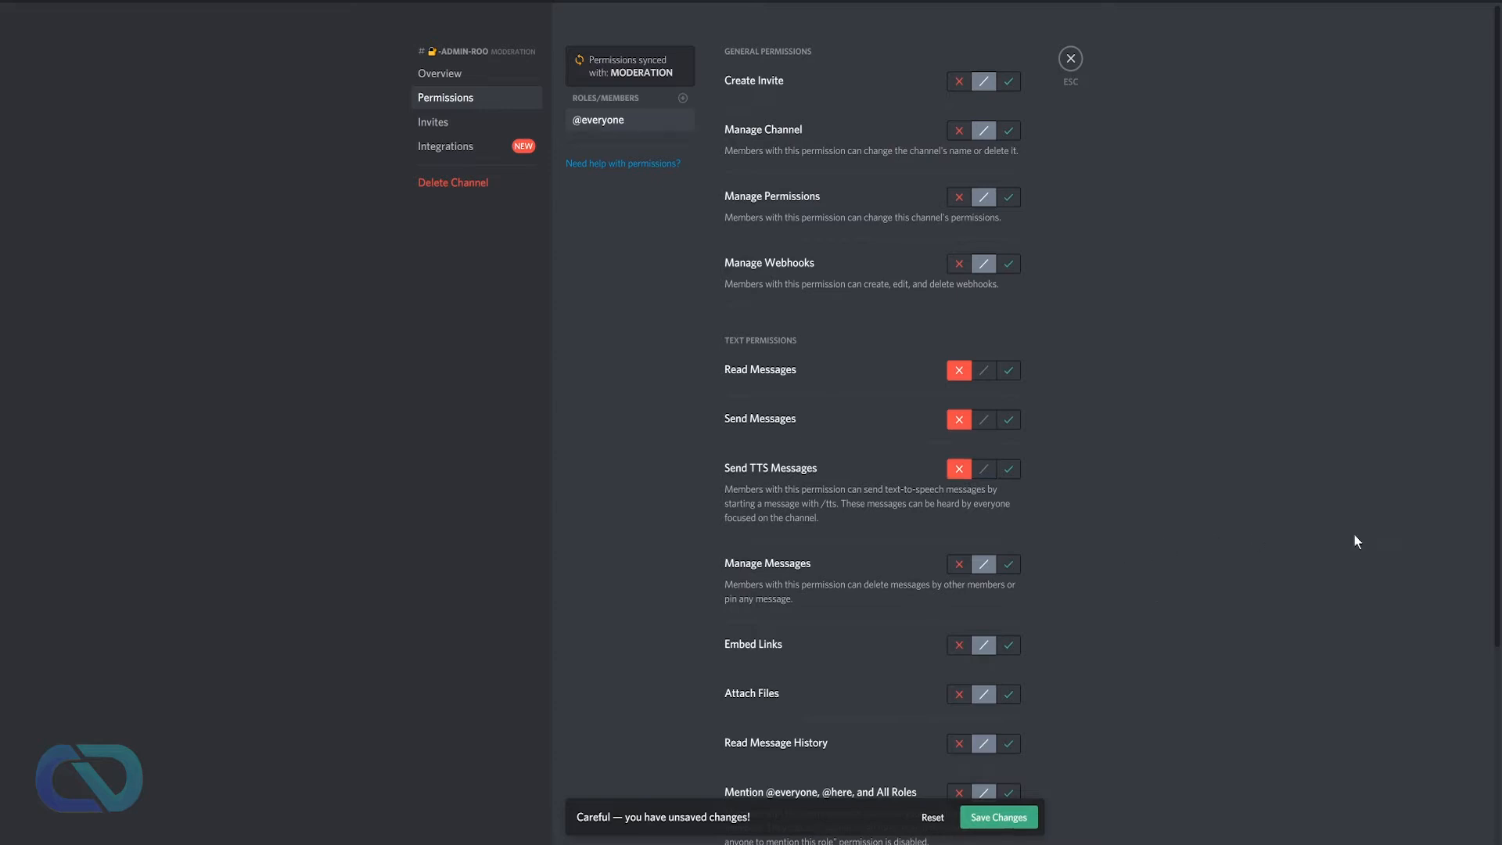
{"action": "left_click", "coordinate": [958, 565]}
{"action": "scroll", "coordinate": [897, 611], "scroll_direction": "down", "scroll_amount": 3}
{"action": "left_click", "coordinate": [951, 578]}
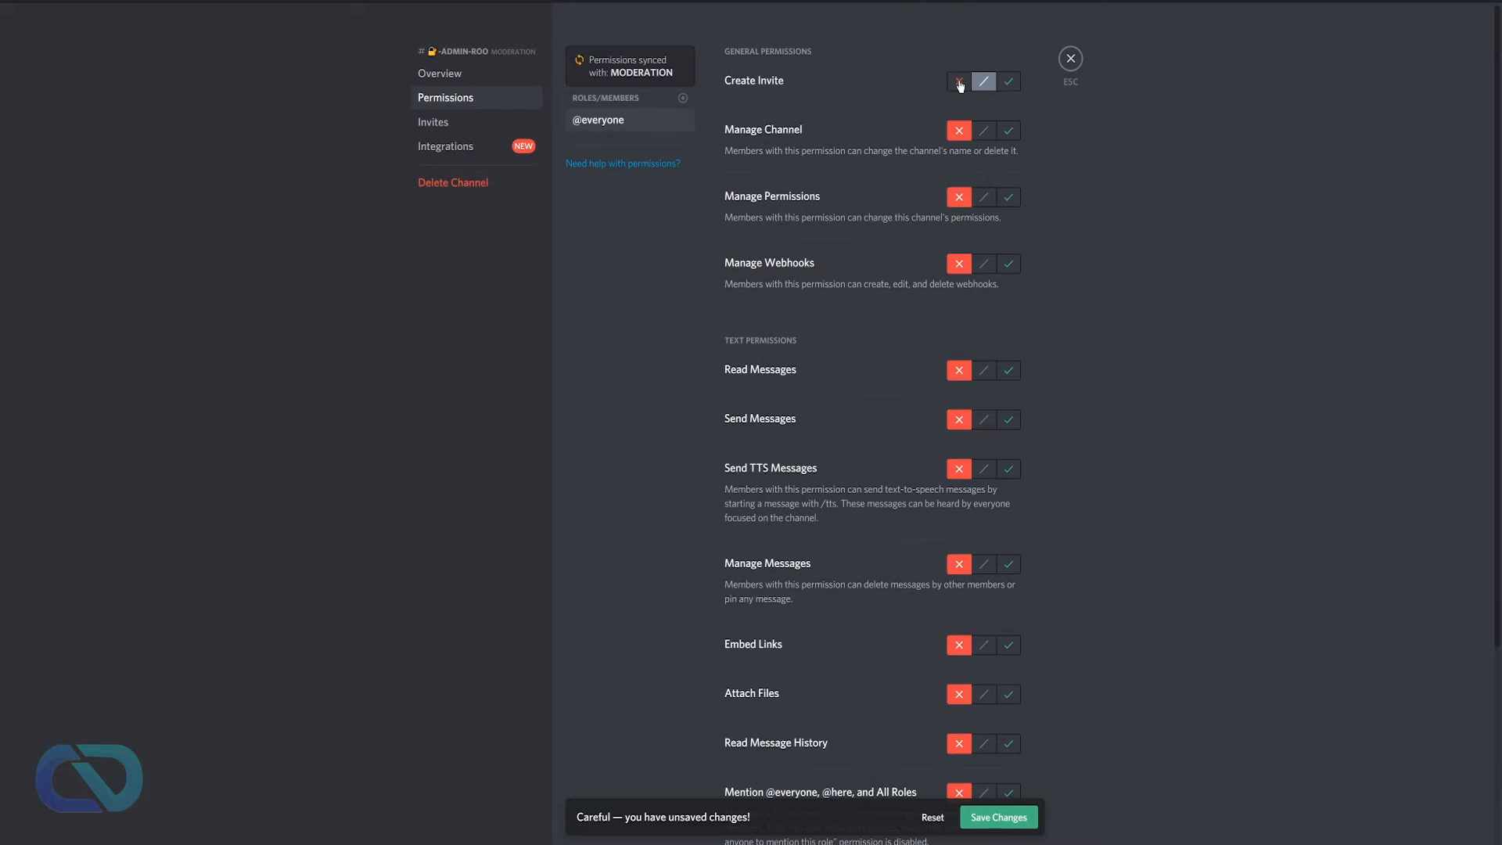
{"action": "left_click", "coordinate": [960, 82]}
{"action": "left_click", "coordinate": [999, 817]}
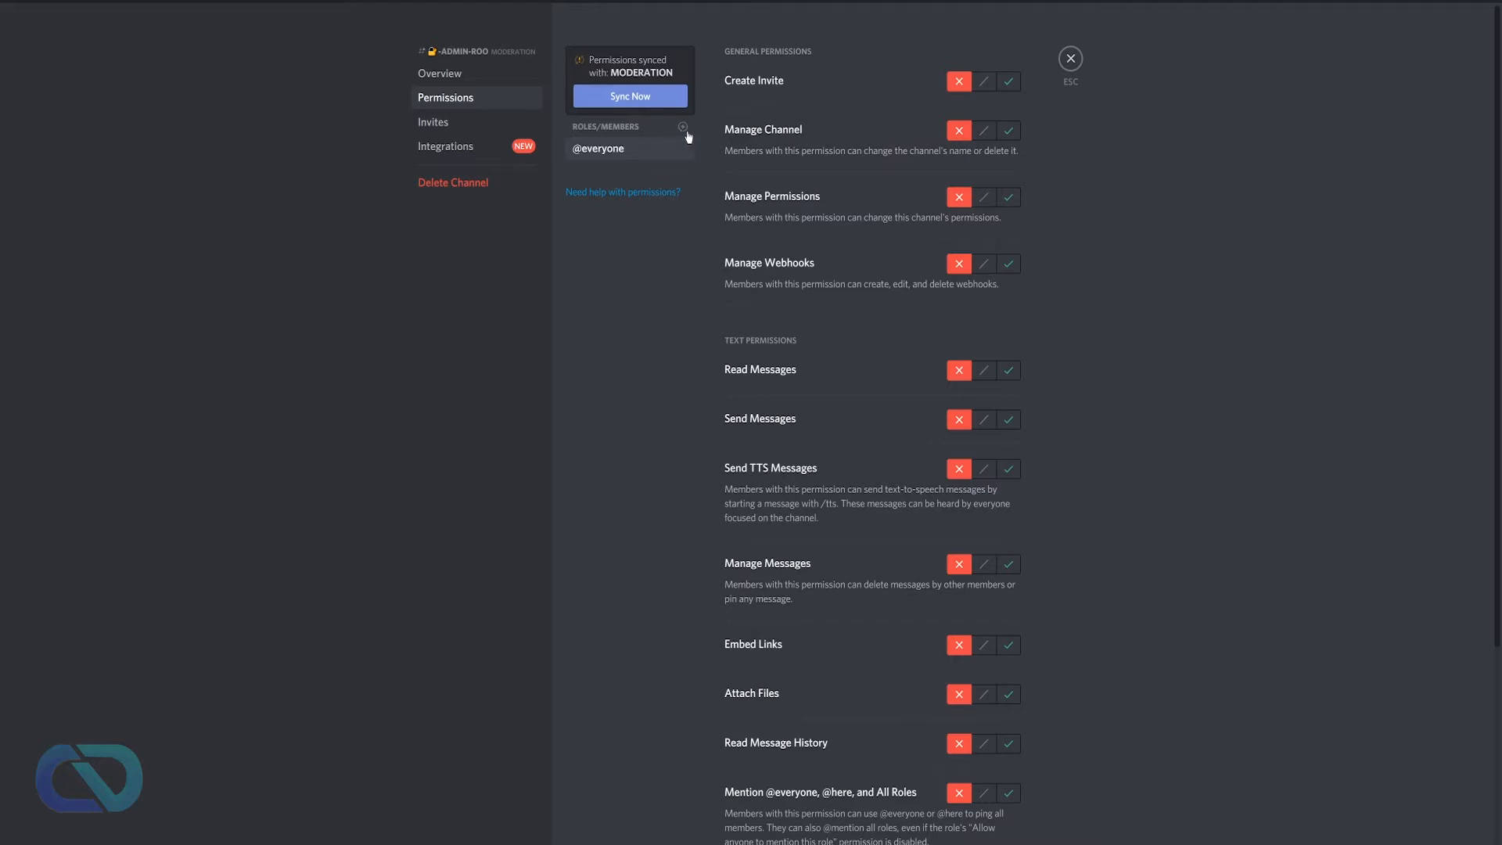
Add the Moderator role to the admin-roo channel's permissions, allow it all text permissions and save
{"action": "left_click", "coordinate": [682, 128]}
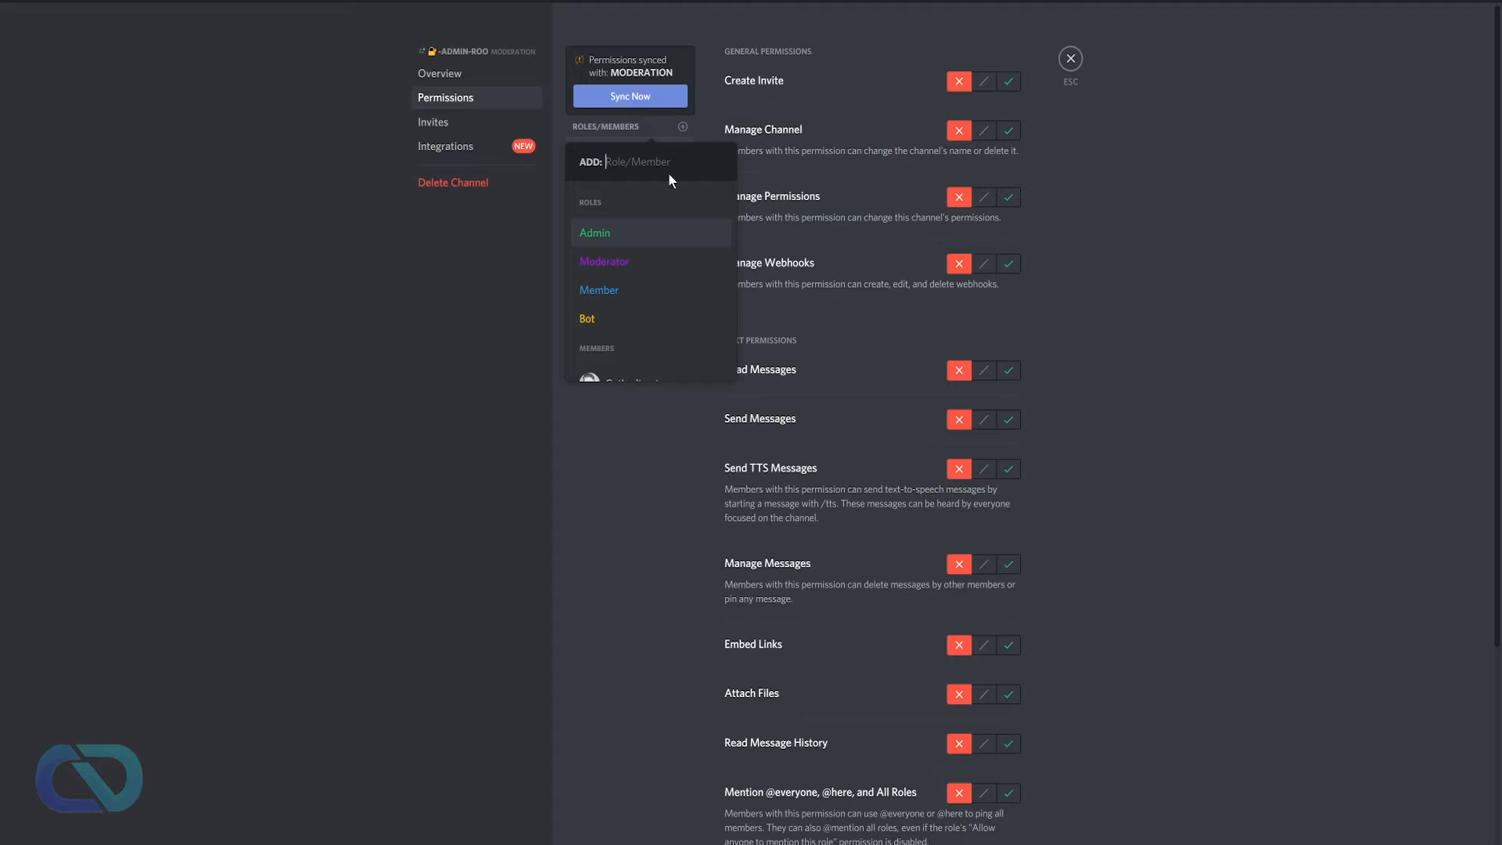
{"action": "left_click", "coordinate": [619, 267]}
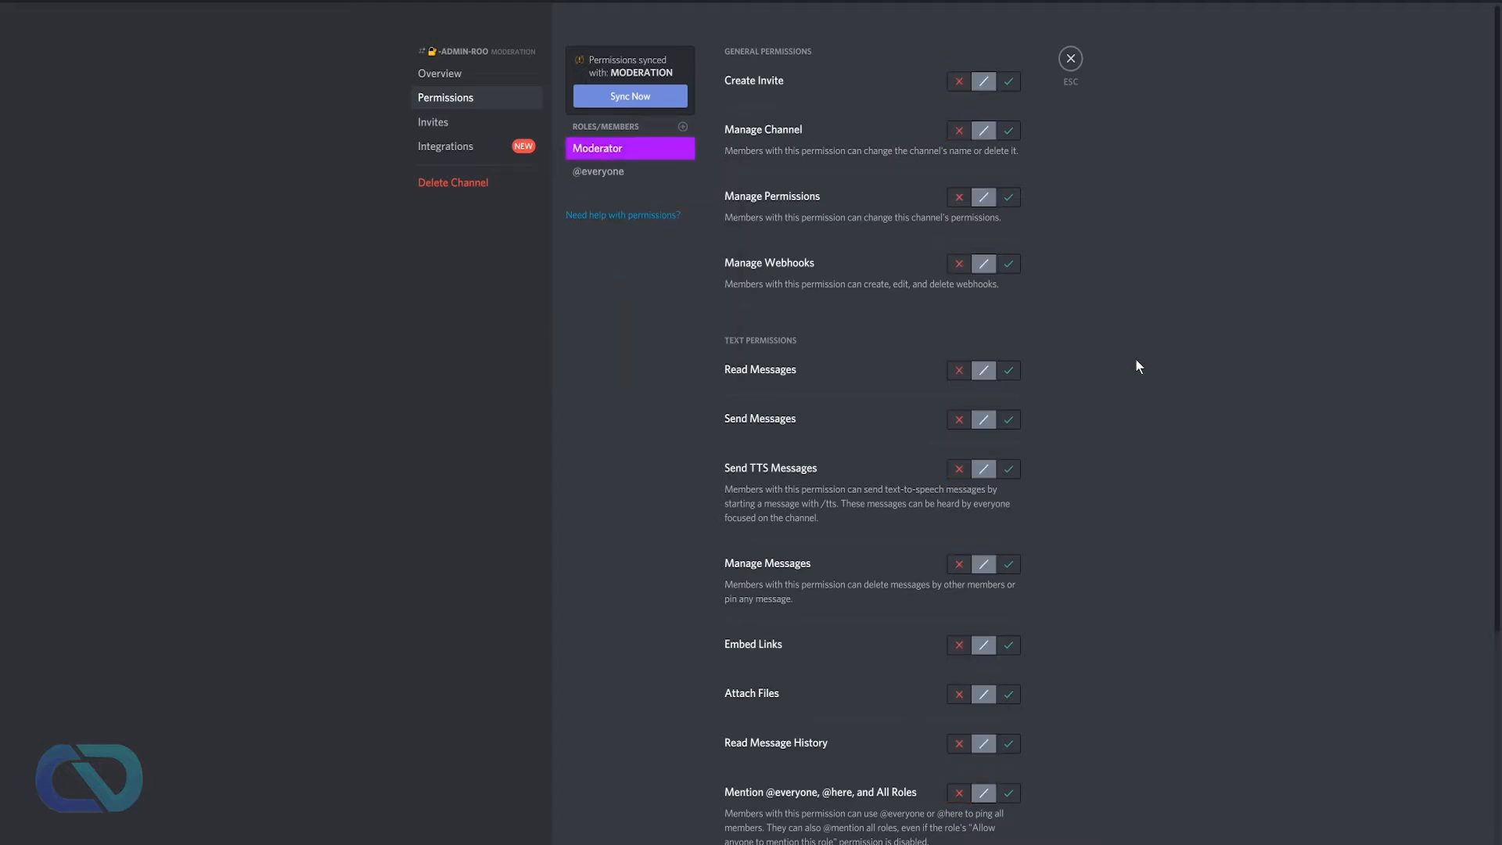
{"action": "left_click", "coordinate": [1008, 374]}
{"action": "left_click", "coordinate": [1008, 420]}
{"action": "left_click", "coordinate": [1008, 469]}
{"action": "left_click", "coordinate": [1009, 566]}
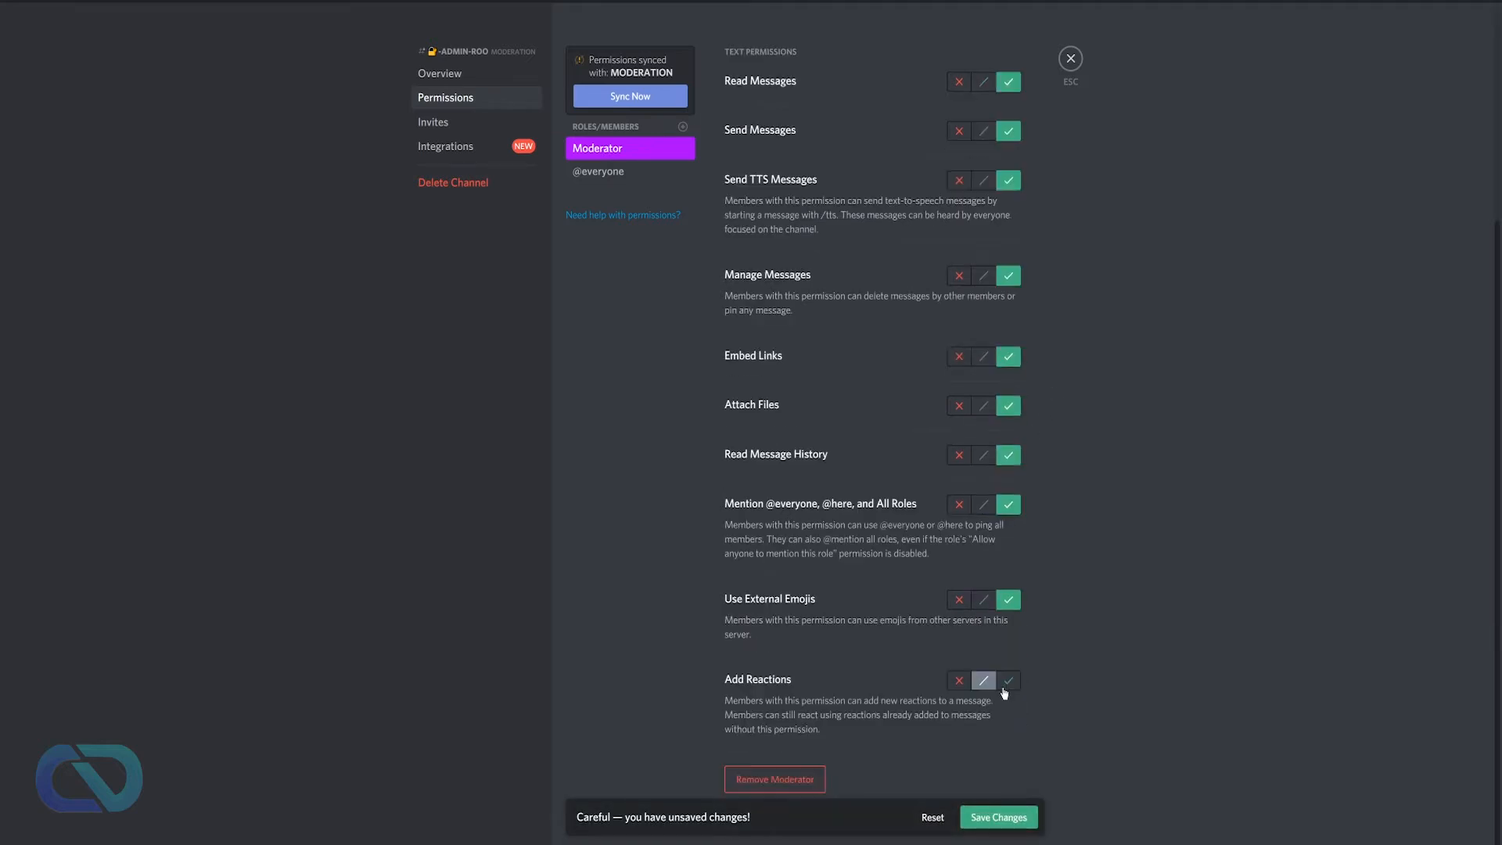
{"action": "left_click", "coordinate": [1008, 682]}
{"action": "scroll", "coordinate": [1037, 638], "scroll_direction": "up", "scroll_amount": 4}
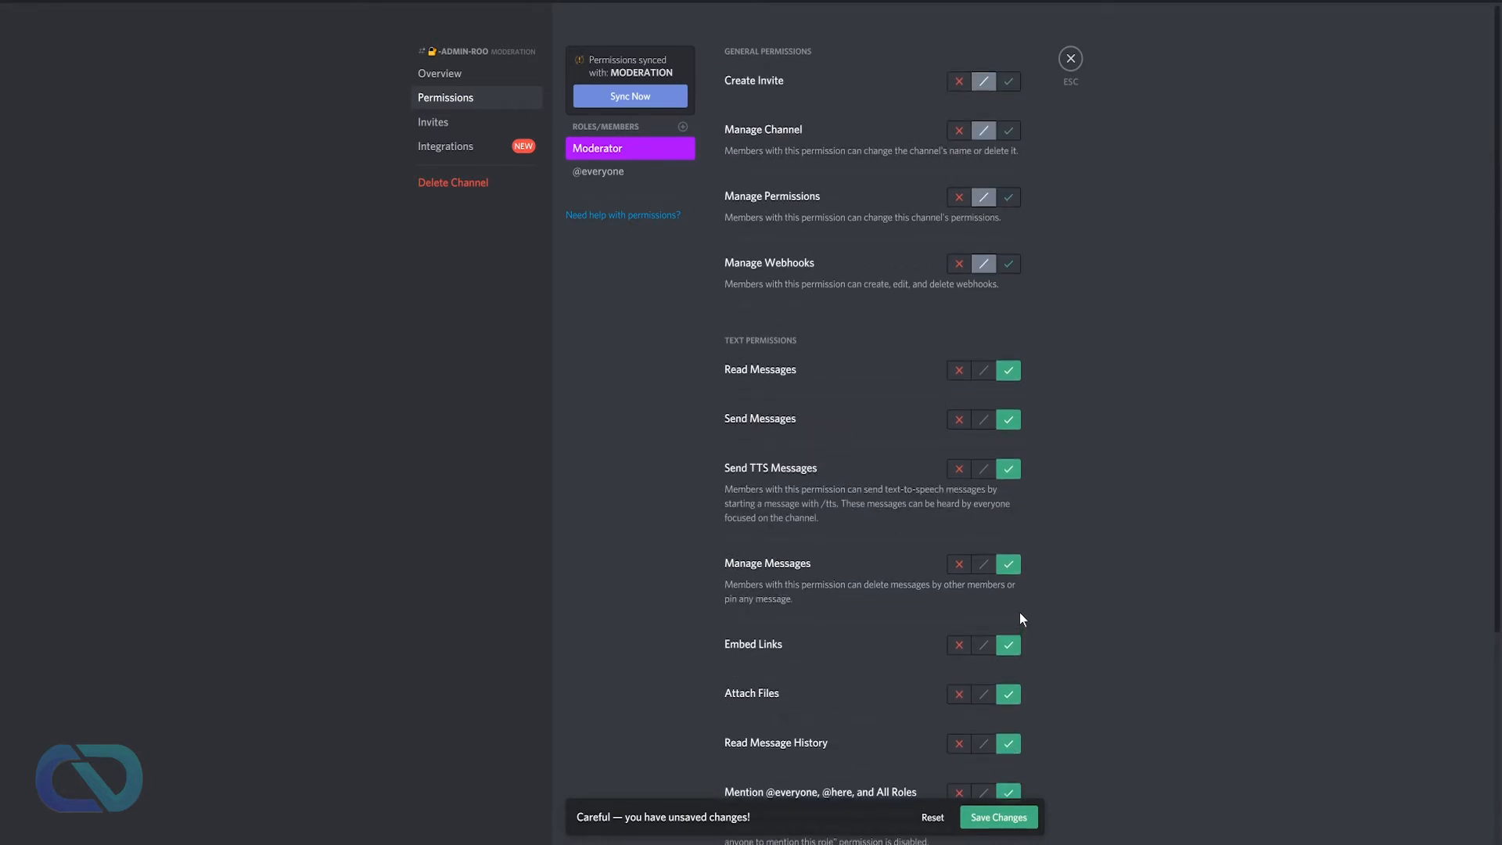
{"action": "left_click", "coordinate": [998, 817]}
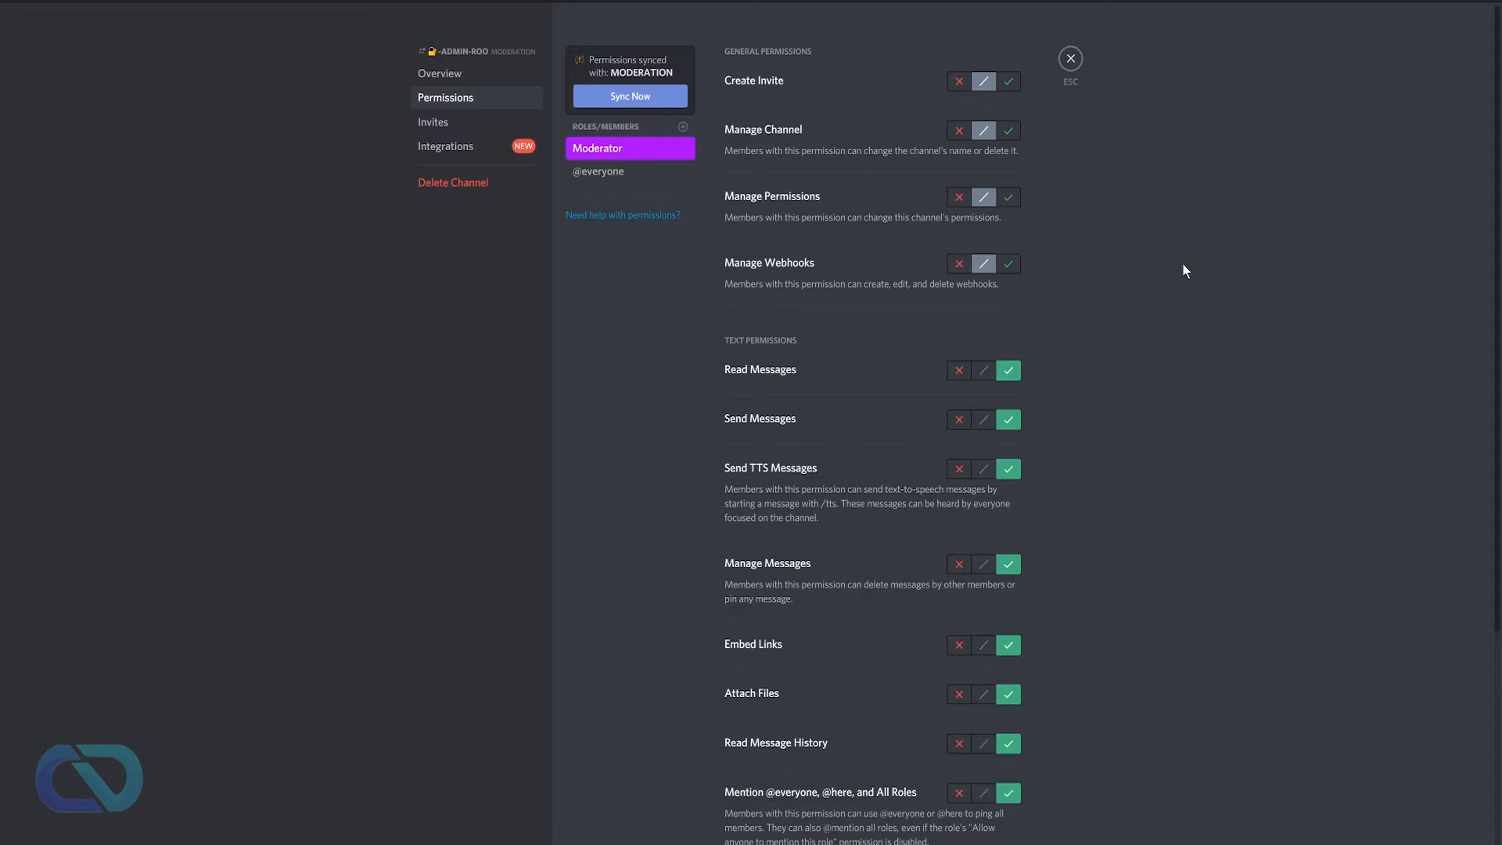
Add the Admin role to the admin-roo channel, allow it all text permissions, save and close the channel settings
{"action": "left_click", "coordinate": [684, 127]}
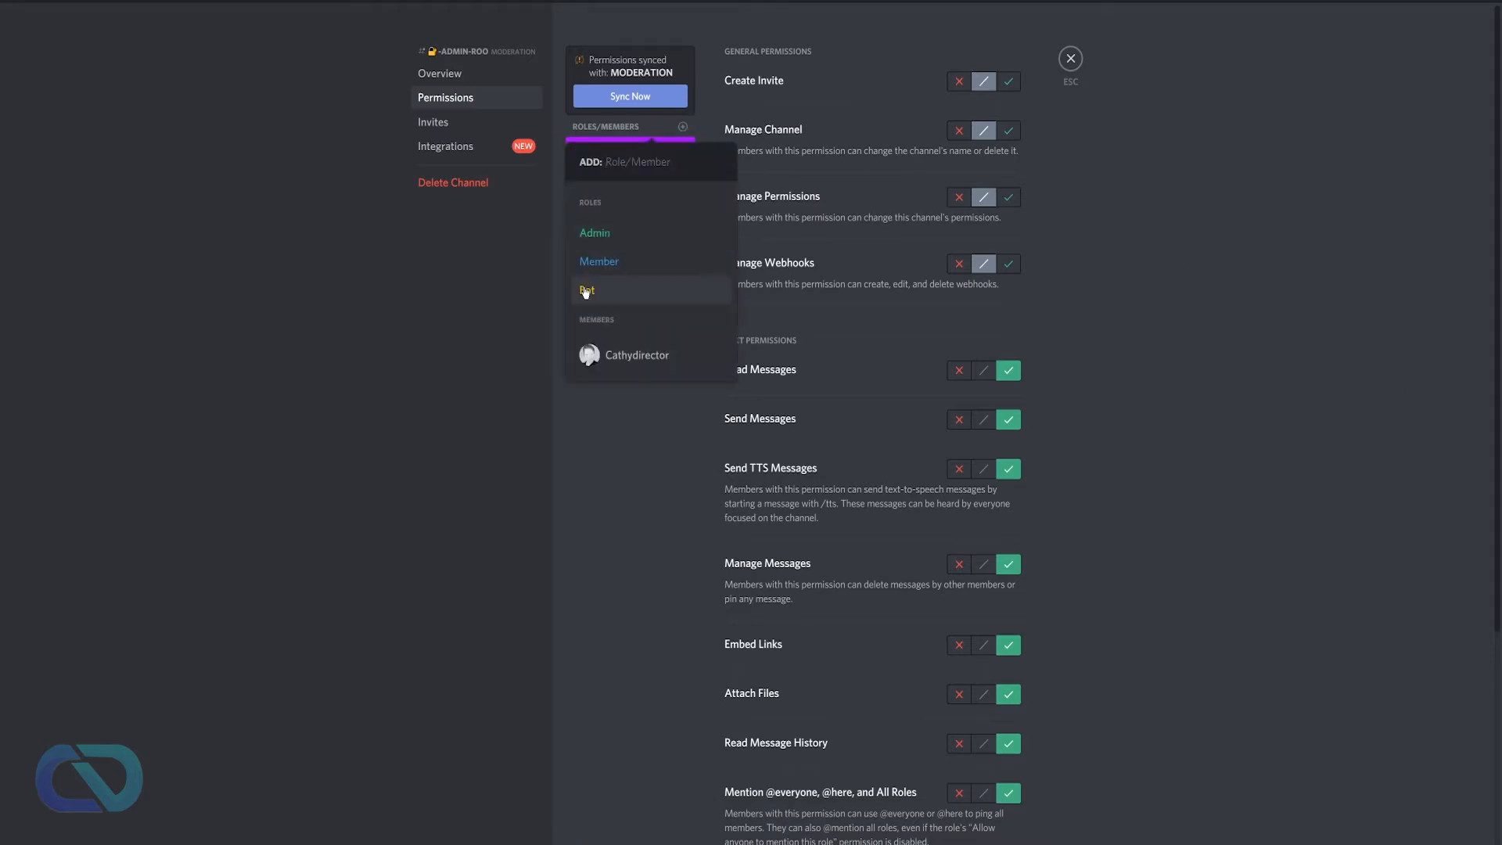
{"action": "left_click", "coordinate": [605, 233]}
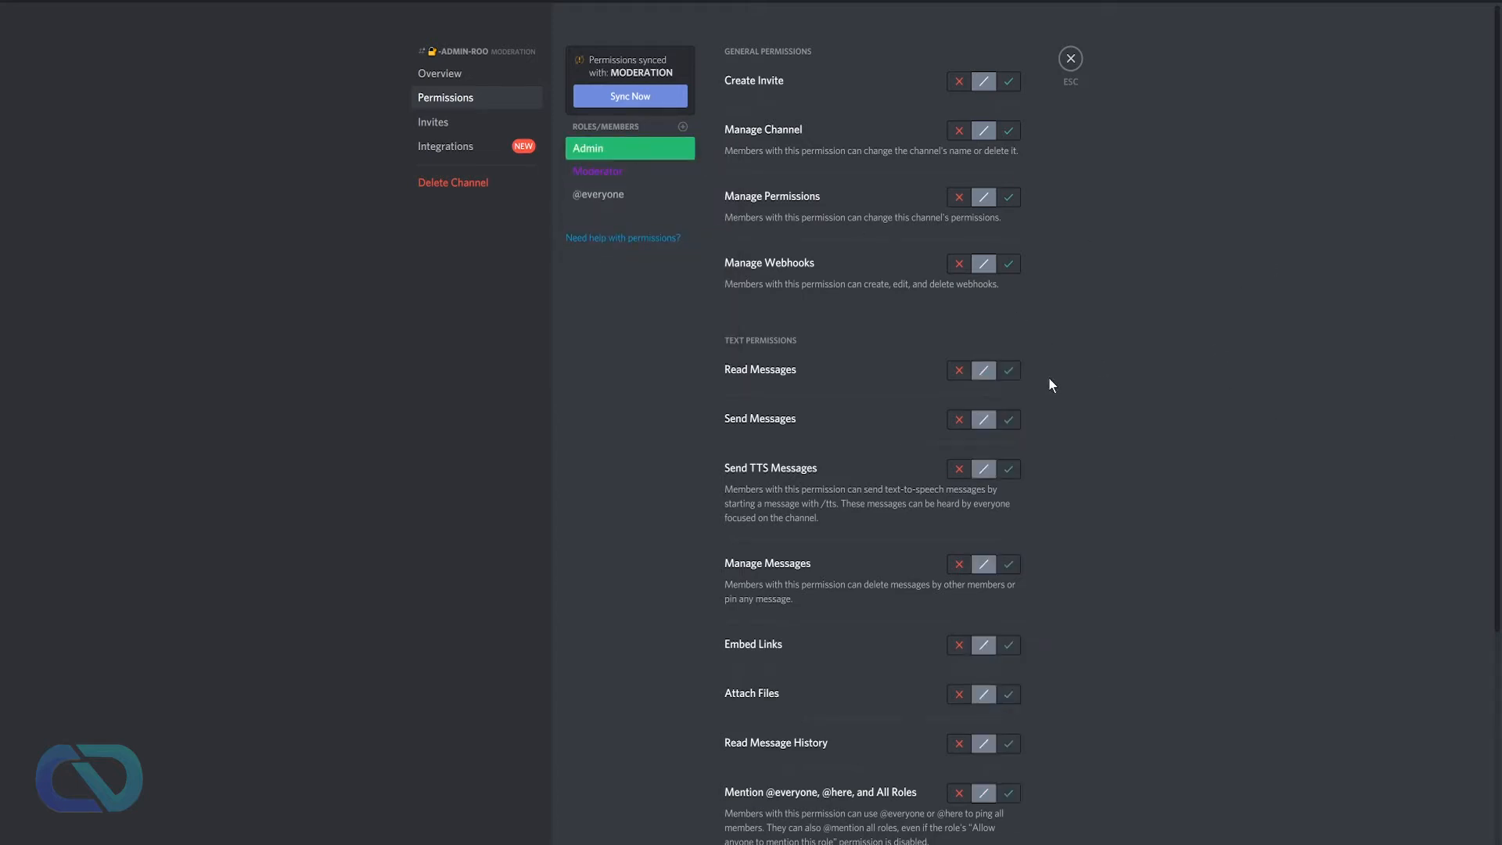
{"action": "left_click", "coordinate": [1008, 419]}
{"action": "left_click", "coordinate": [1008, 468]}
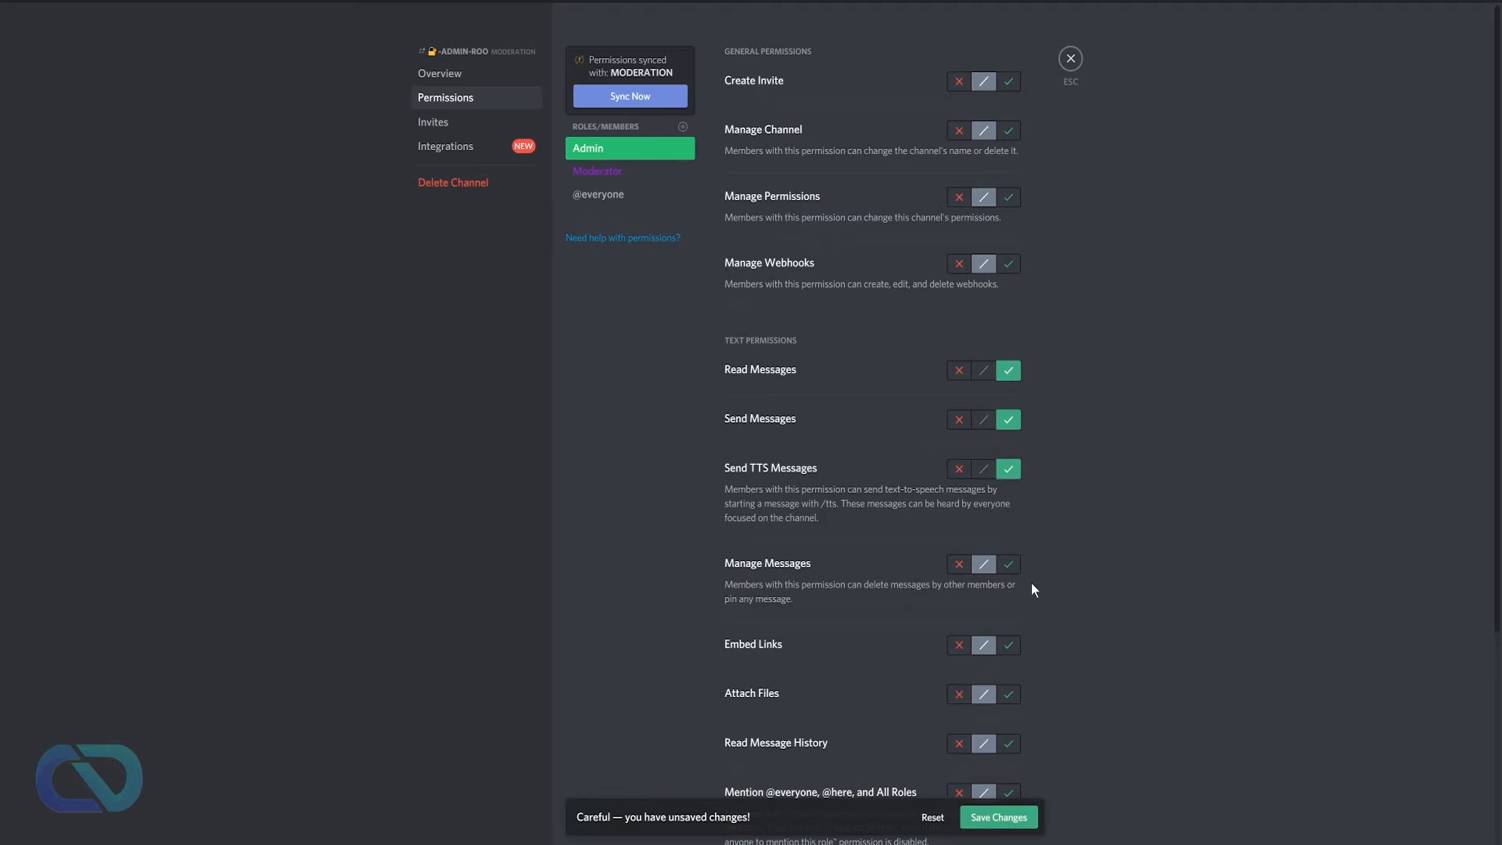
{"action": "left_click", "coordinate": [1008, 564]}
{"action": "left_click", "coordinate": [1008, 644]}
{"action": "left_click", "coordinate": [1008, 693]}
{"action": "scroll", "coordinate": [1016, 694], "scroll_direction": "down", "scroll_amount": 4}
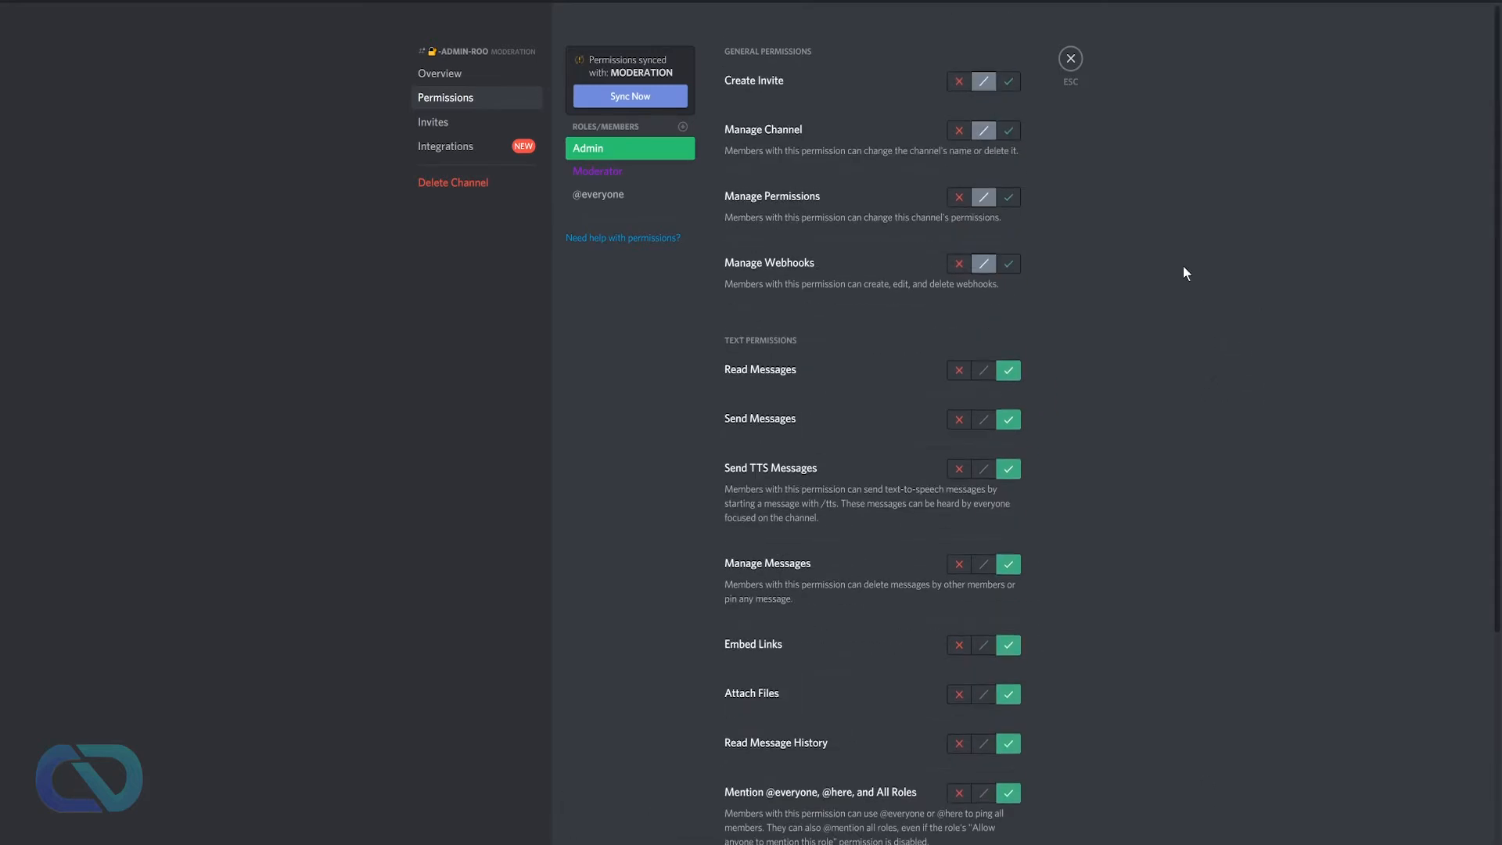
{"action": "left_click", "coordinate": [1068, 58]}
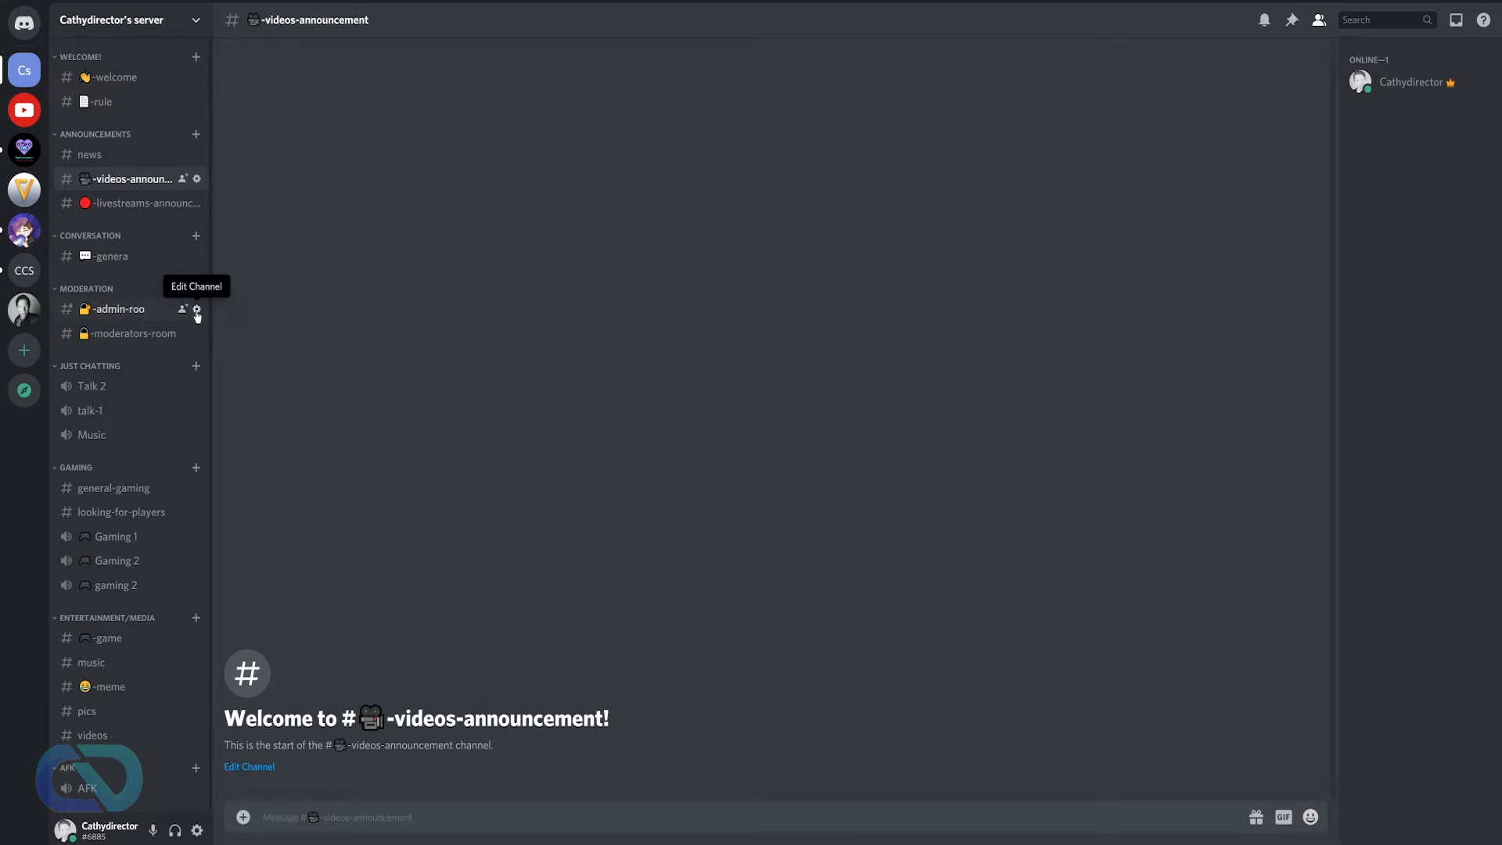
Rename the admin-roo channel to admin-room and delete the Moderator role's permissions from it
{"action": "left_click", "coordinate": [197, 309]}
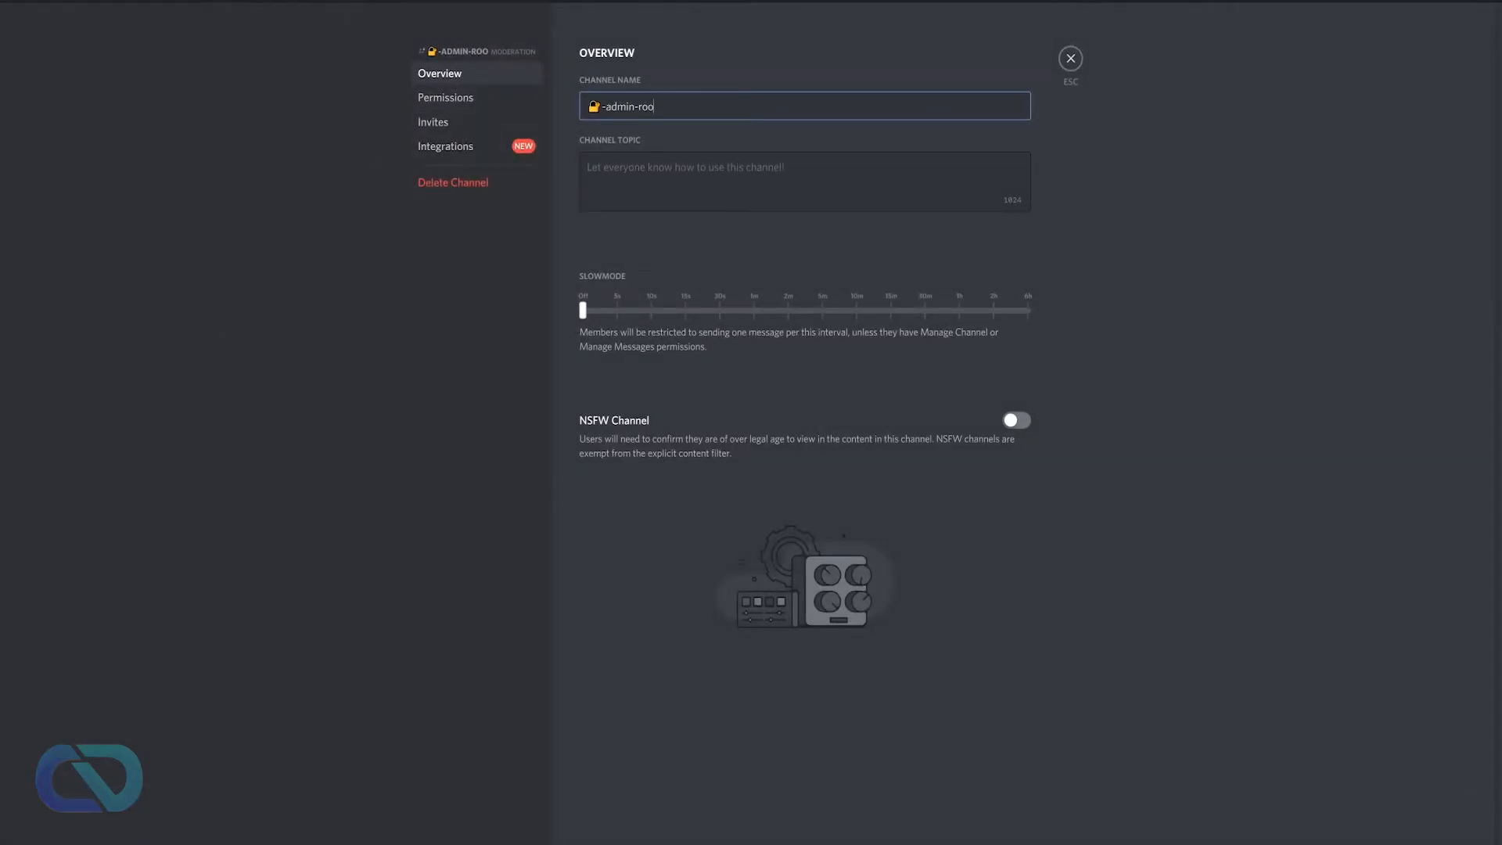
{"action": "left_click", "coordinate": [445, 97]}
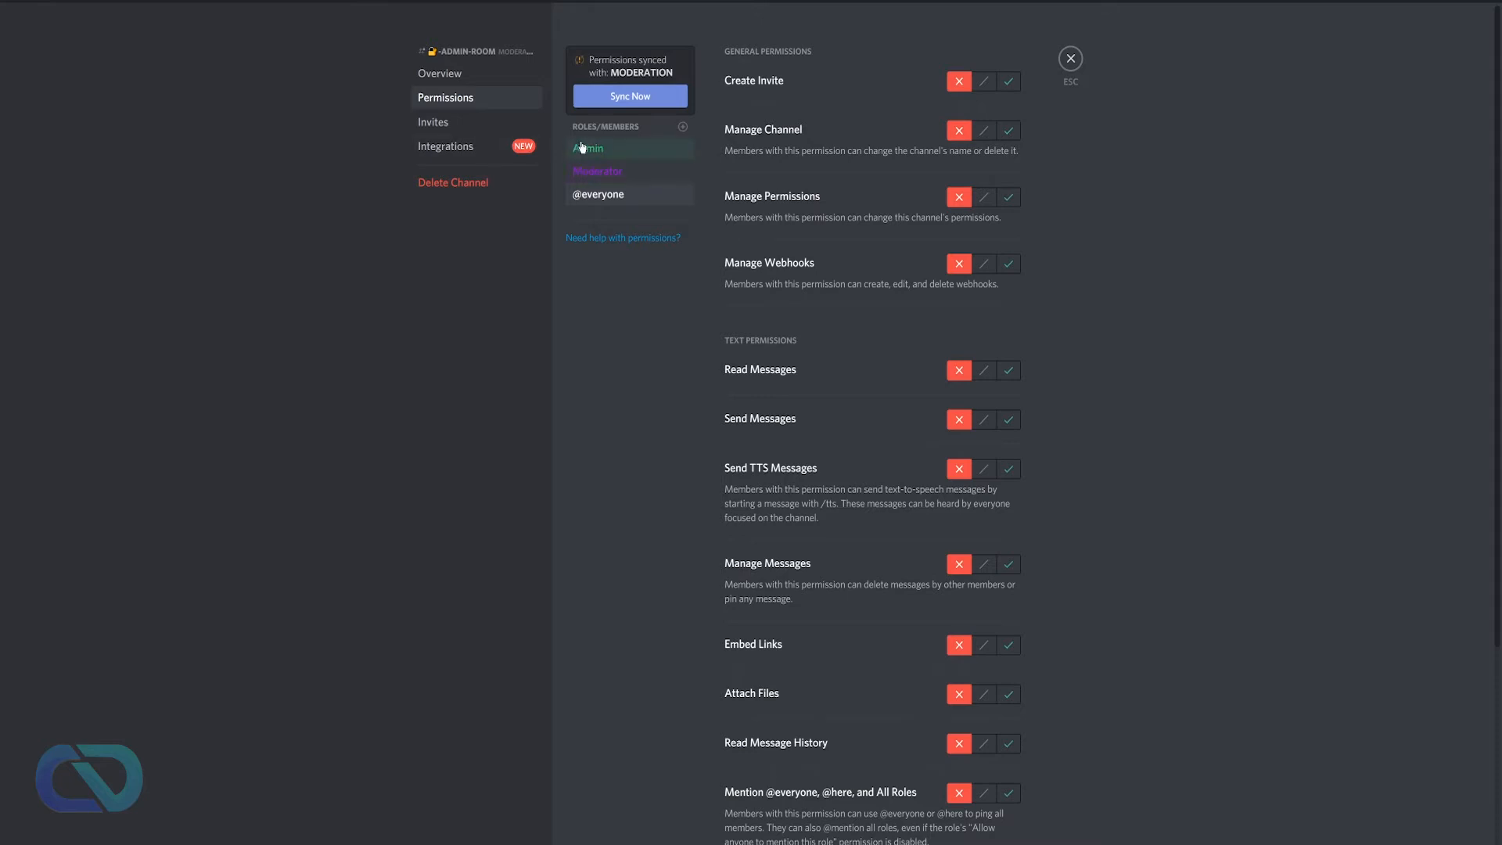
{"action": "left_click", "coordinate": [654, 176]}
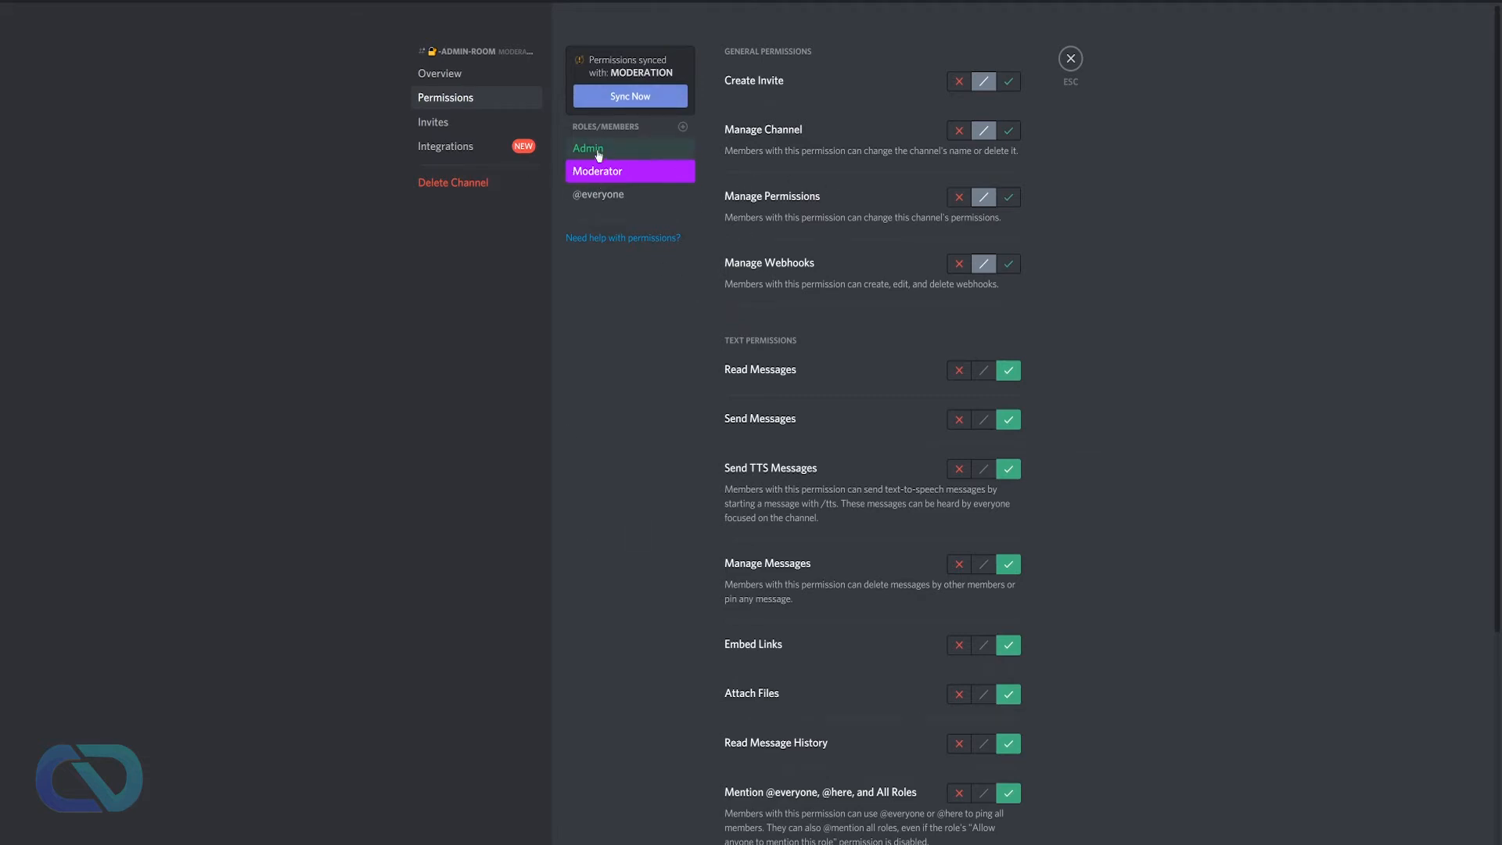
{"action": "scroll", "coordinate": [889, 707], "scroll_direction": "down", "scroll_amount": 4}
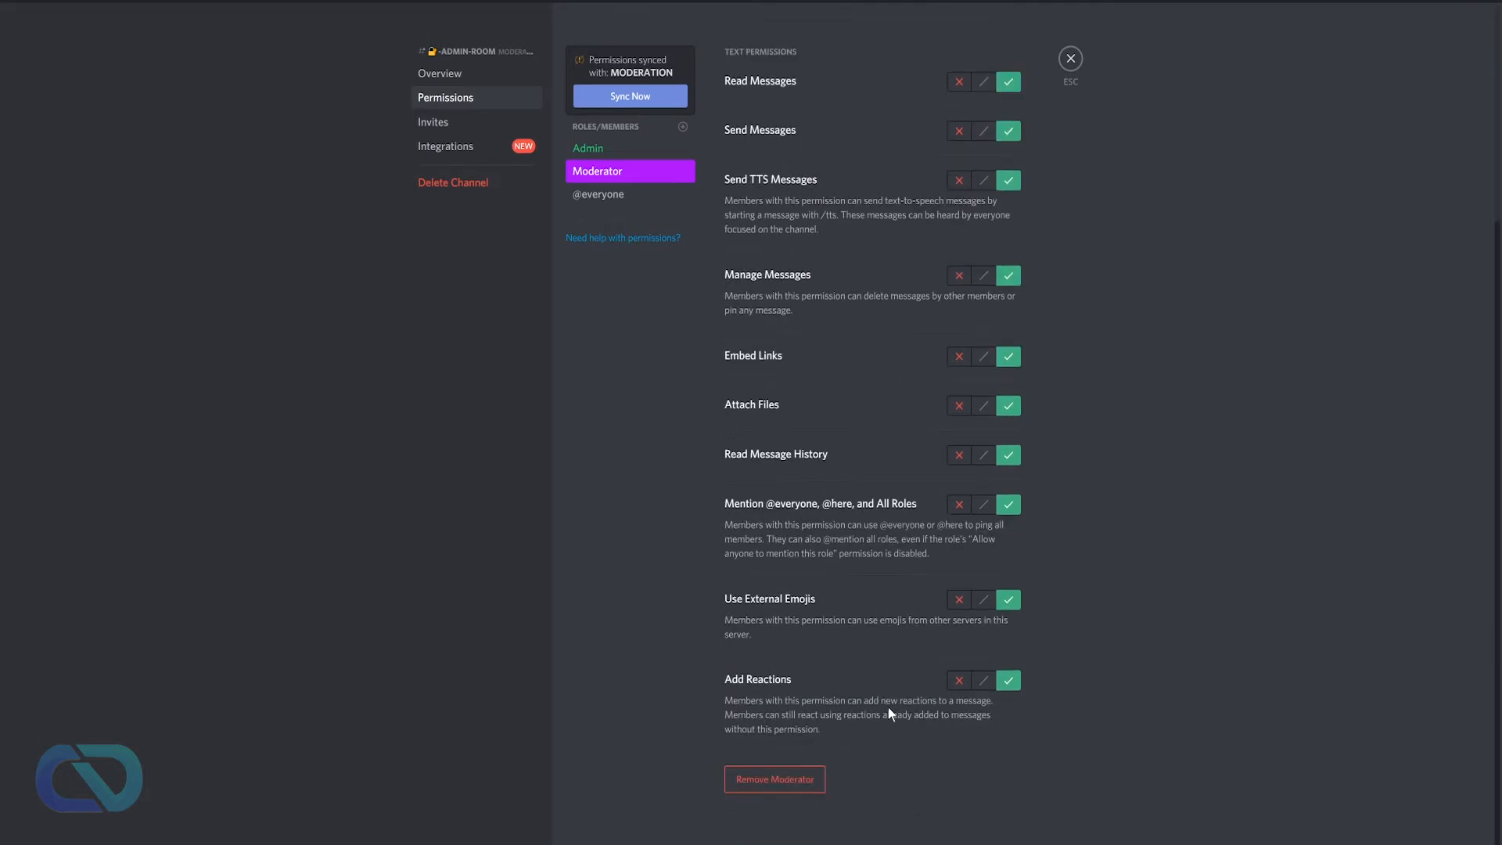
{"action": "left_click", "coordinate": [821, 781]}
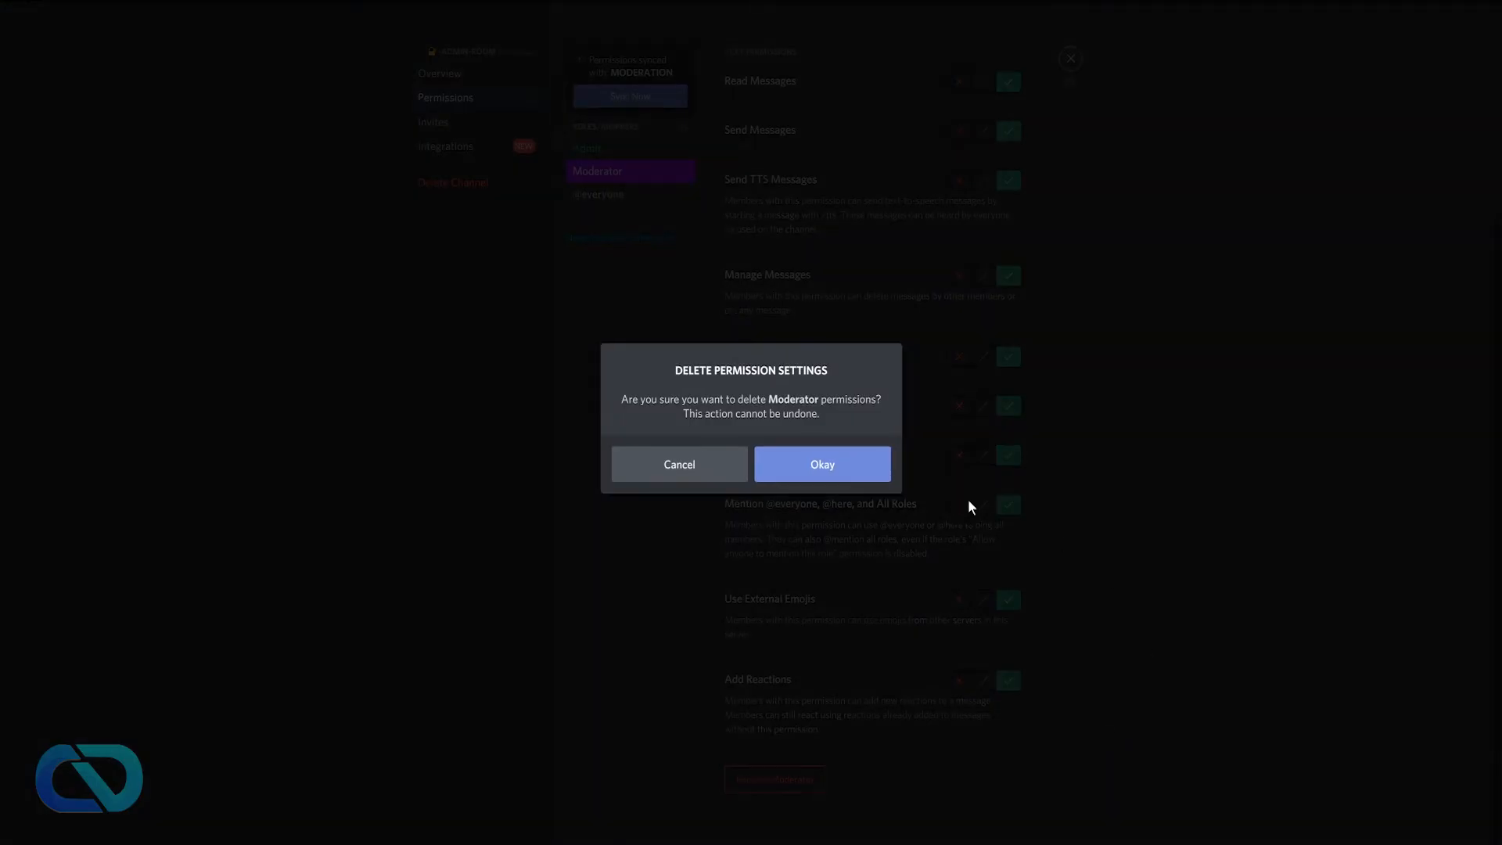
{"action": "left_click", "coordinate": [821, 473]}
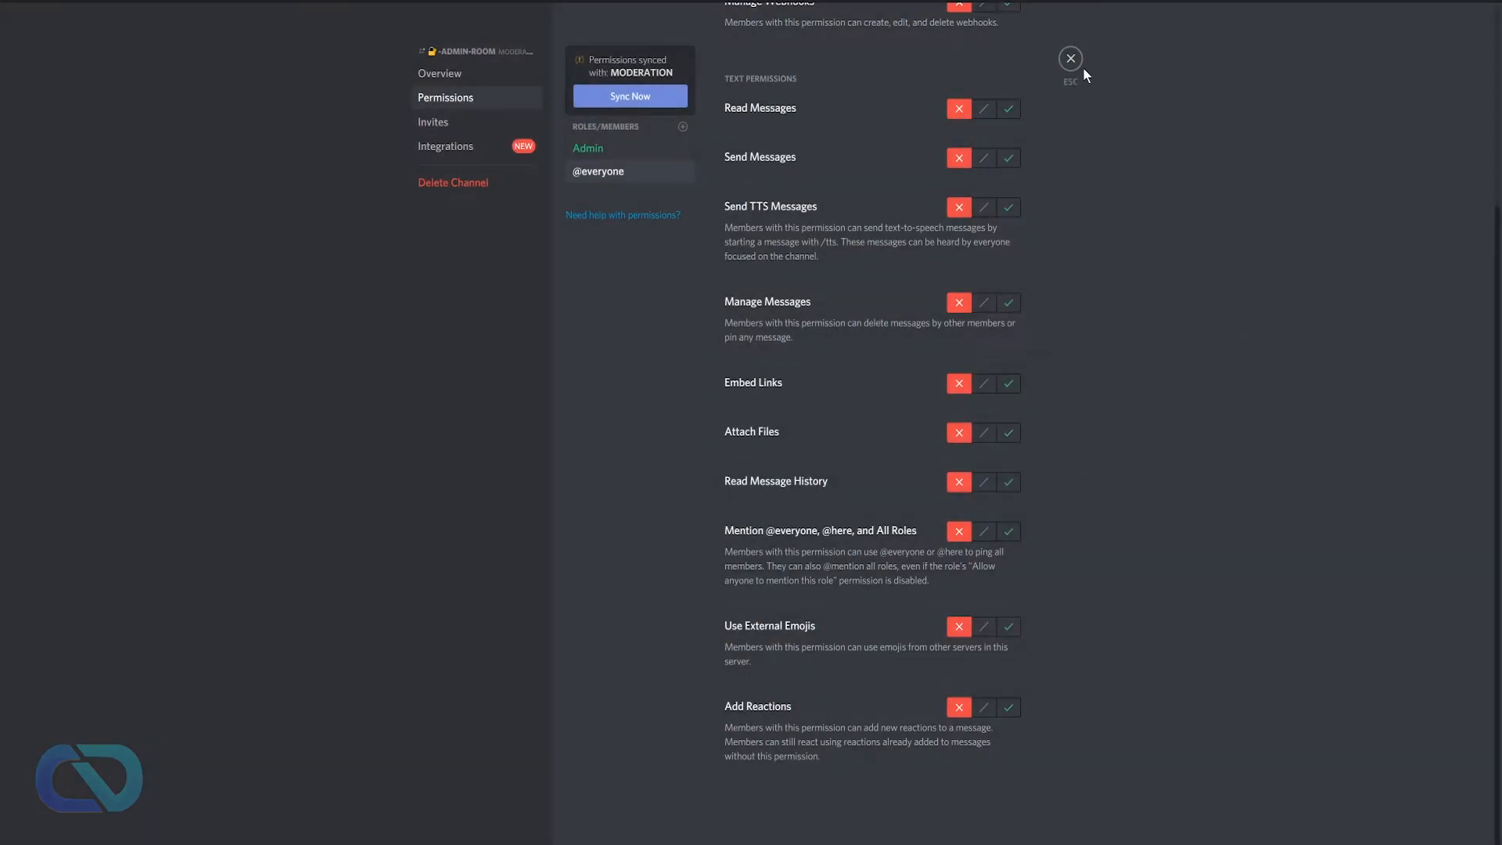
{"action": "left_click", "coordinate": [1073, 61]}
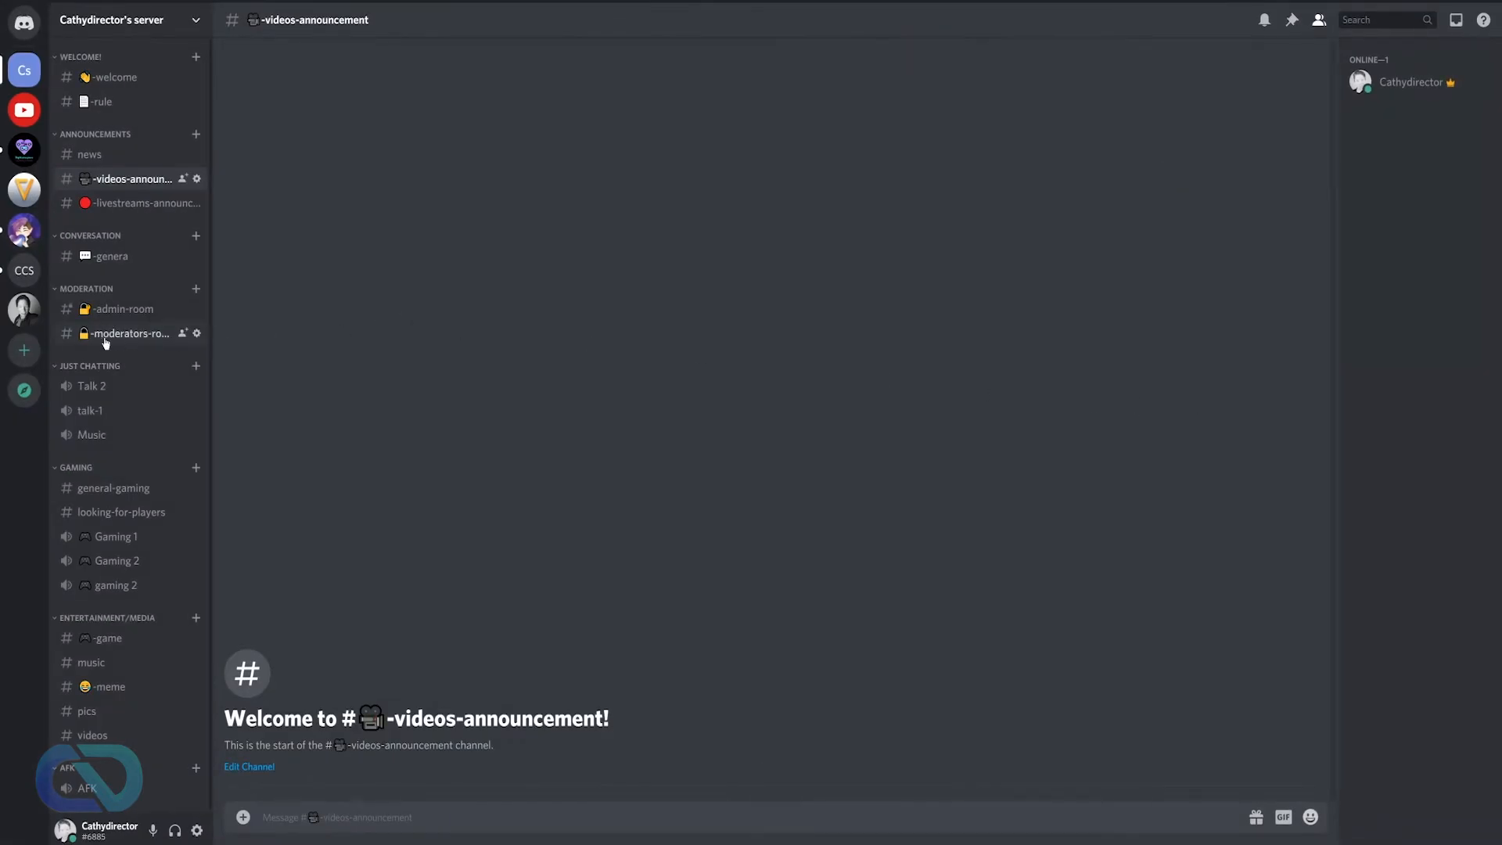
Add the Moderator role to the moderators-room channel's permissions
{"action": "left_click", "coordinate": [198, 333]}
{"action": "left_click", "coordinate": [455, 100]}
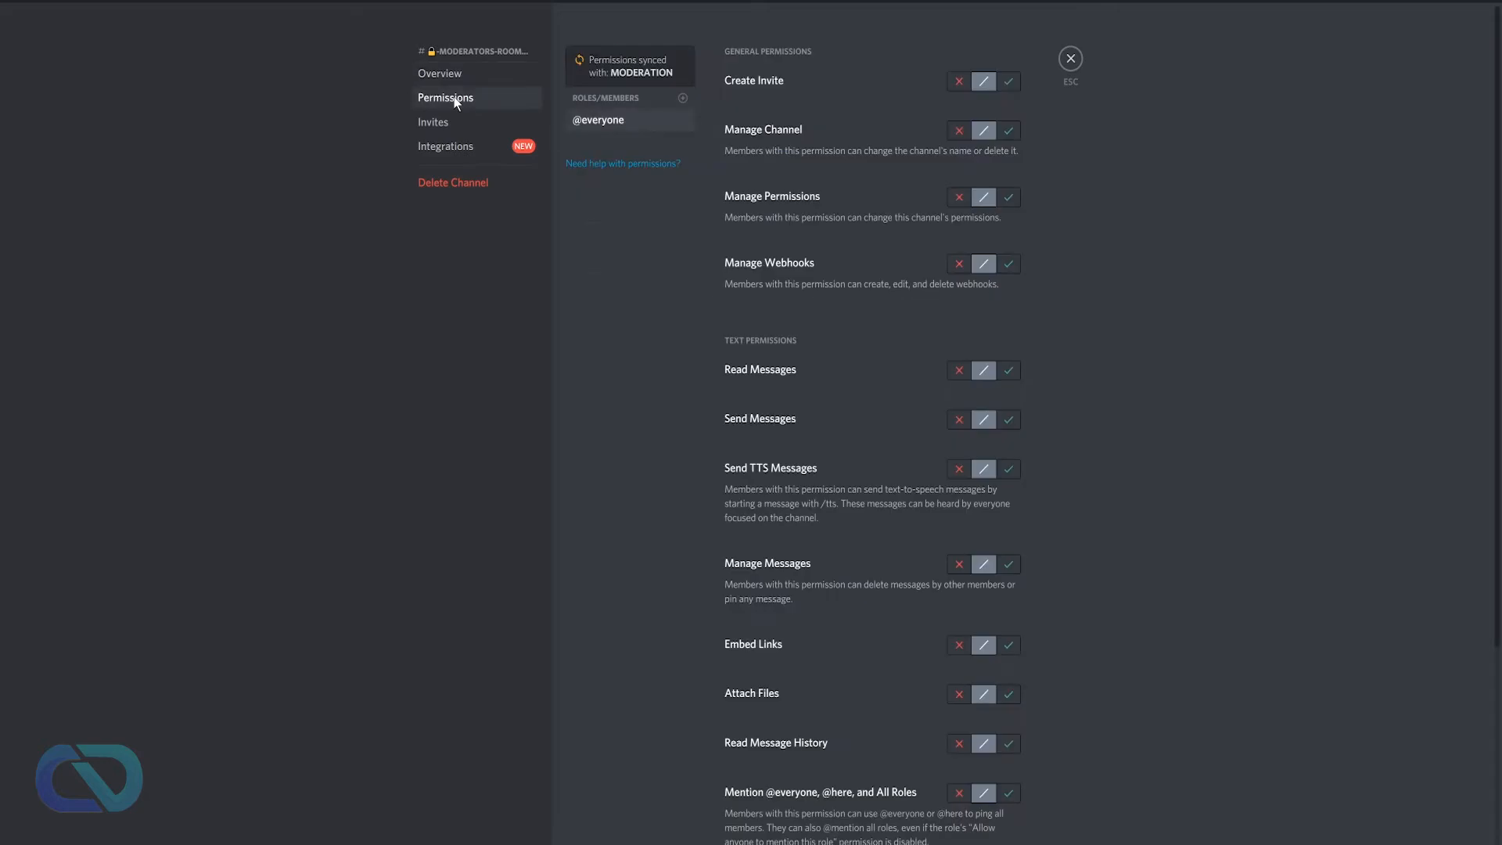
{"action": "left_click", "coordinate": [683, 98]}
{"action": "left_click", "coordinate": [604, 233]}
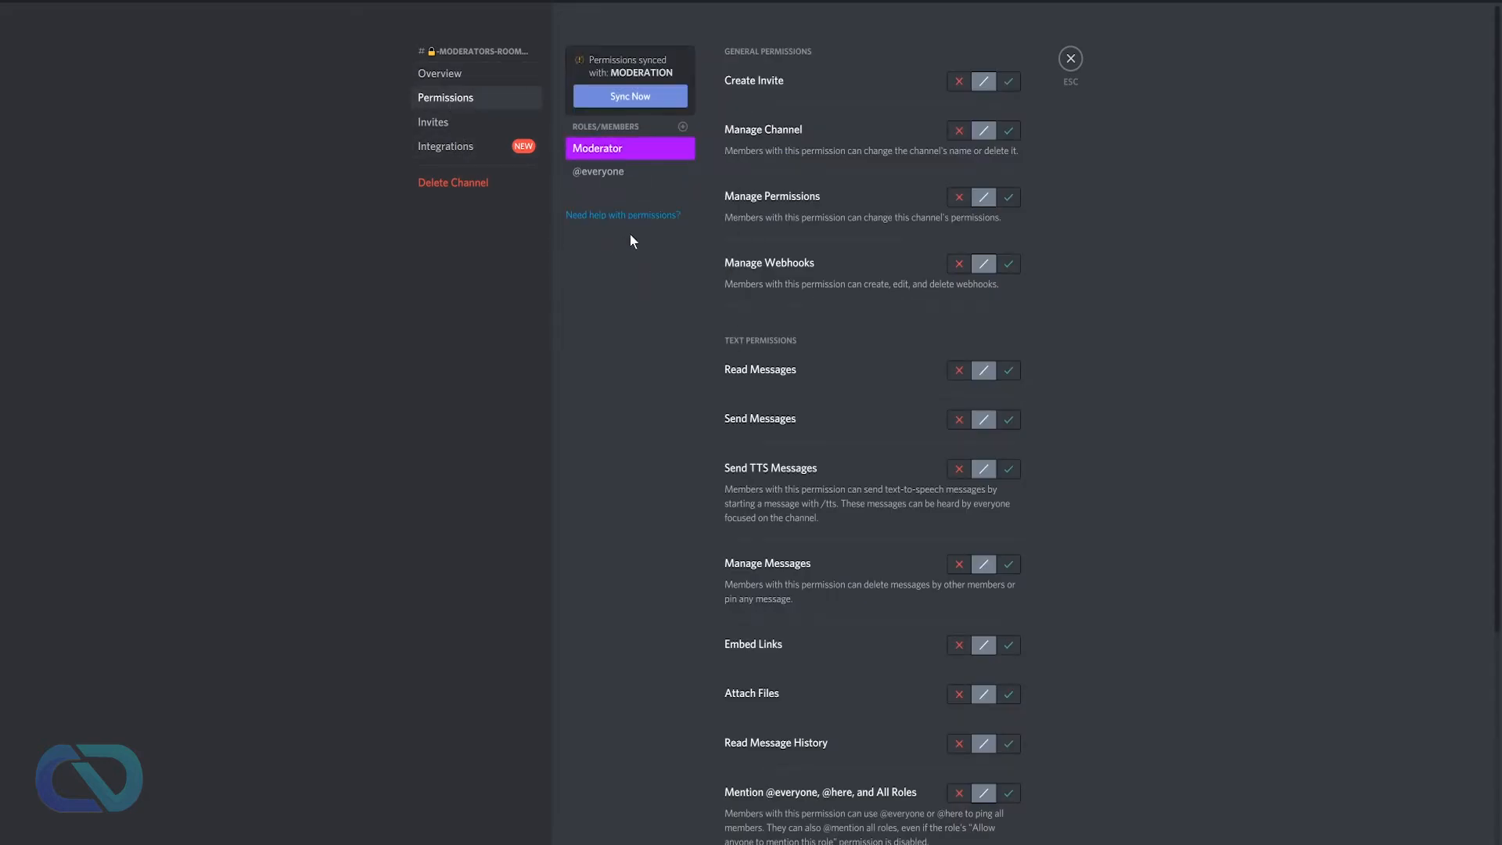
{"action": "left_click", "coordinate": [635, 172]}
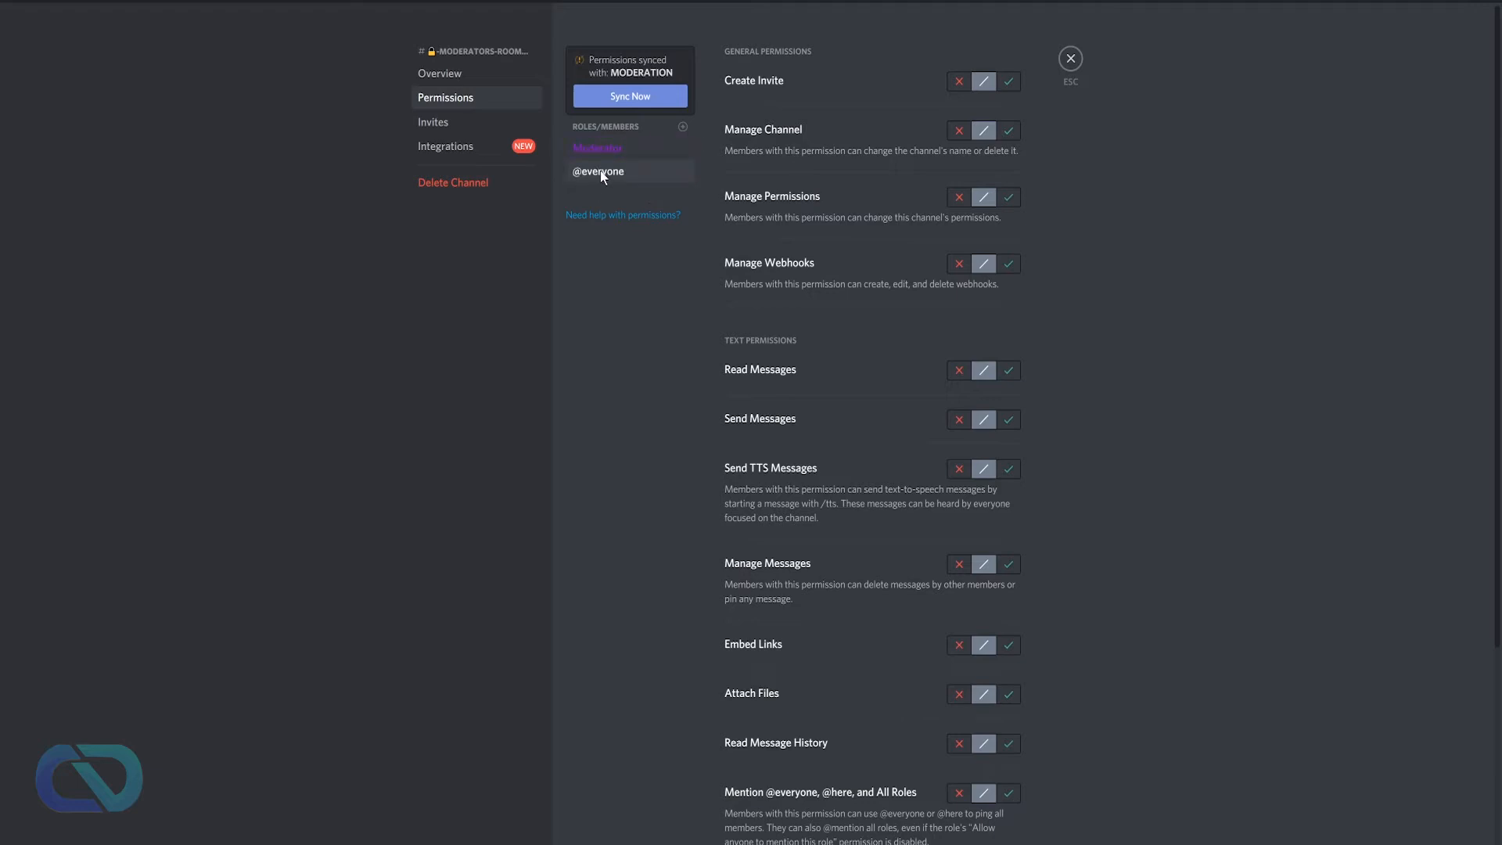
{"action": "left_click", "coordinate": [959, 369]}
{"action": "left_click", "coordinate": [959, 419]}
{"action": "left_click", "coordinate": [958, 468]}
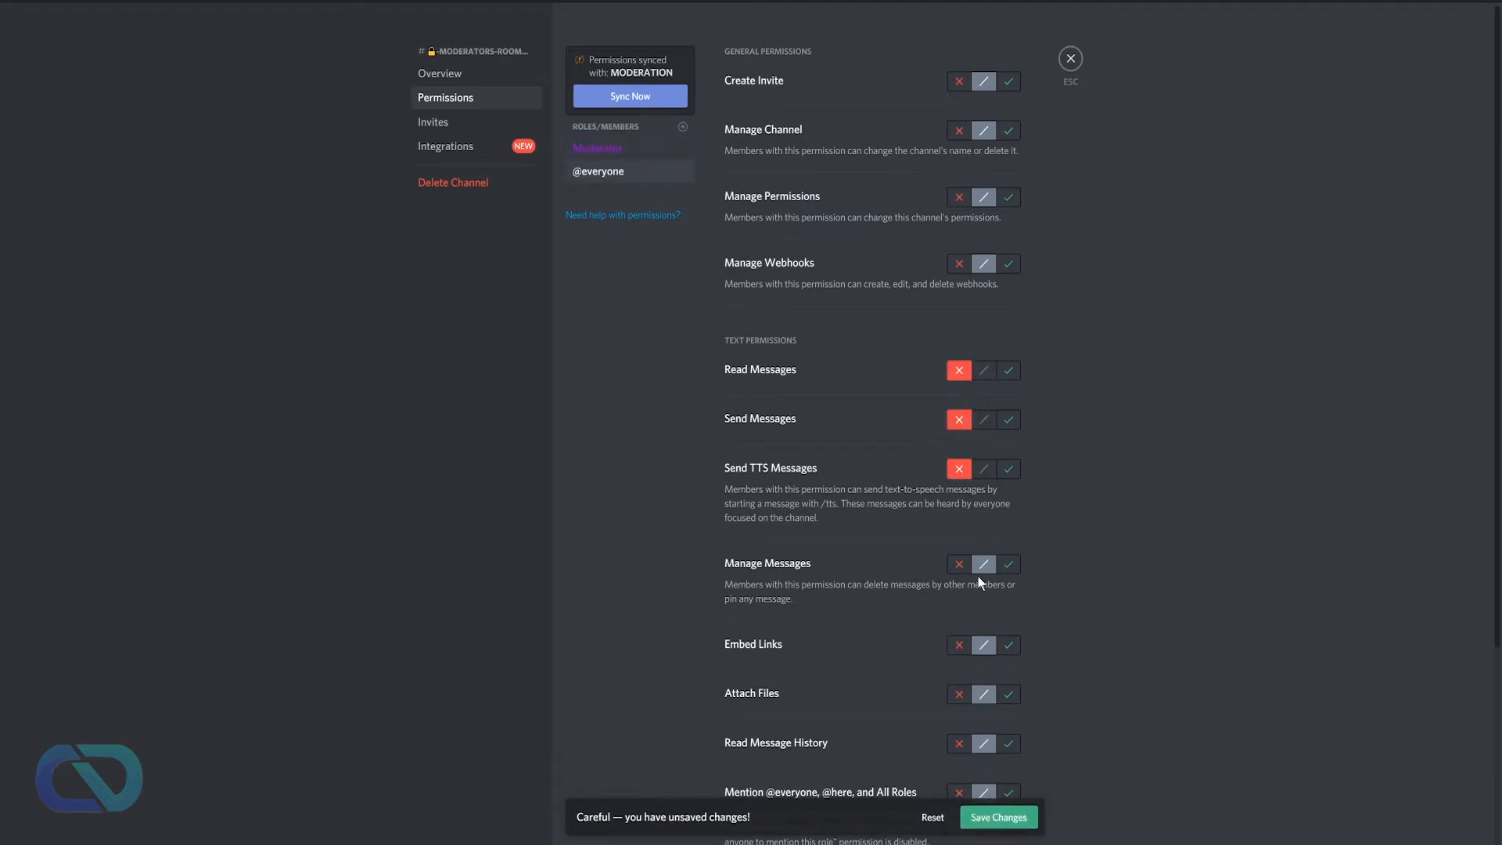
{"action": "left_click", "coordinate": [957, 564]}
{"action": "left_click", "coordinate": [960, 646]}
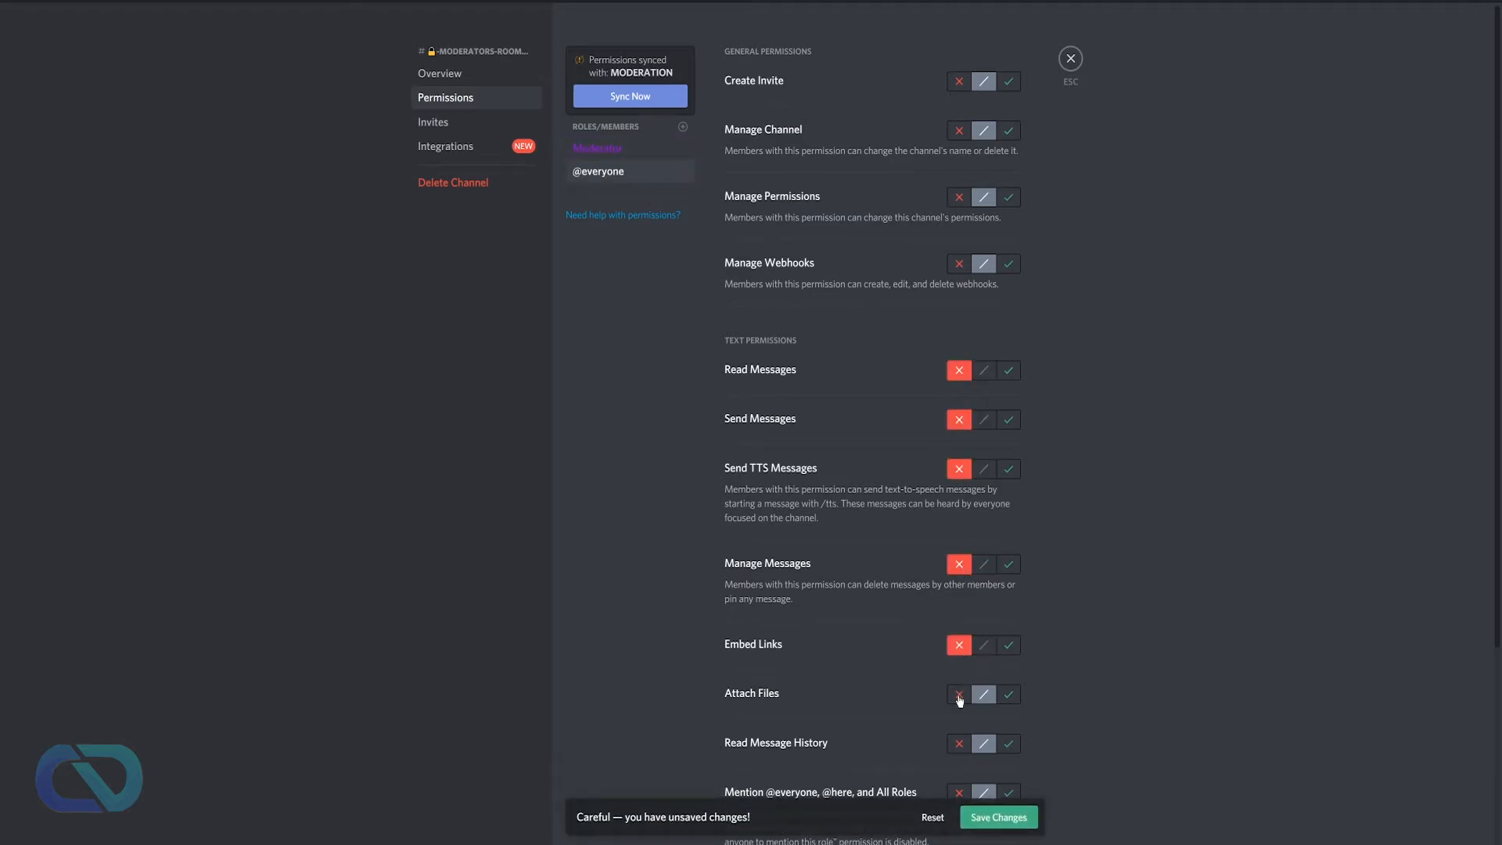
{"action": "left_click", "coordinate": [958, 694]}
{"action": "scroll", "coordinate": [917, 540], "scroll_direction": "down", "scroll_amount": 3}
{"action": "left_click", "coordinate": [959, 707]}
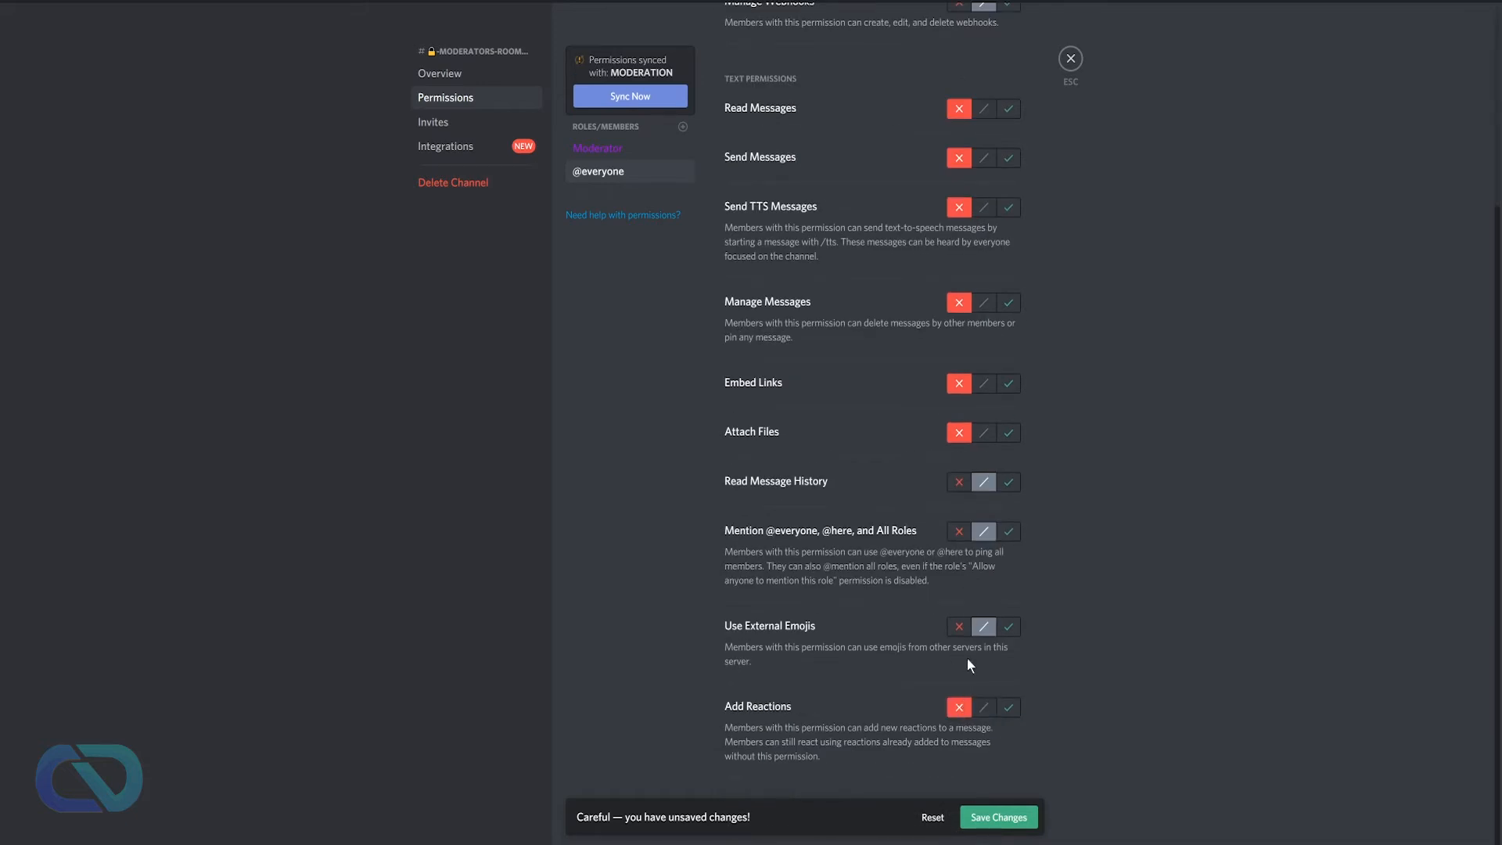
{"action": "left_click", "coordinate": [959, 627]}
{"action": "left_click", "coordinate": [959, 531]}
{"action": "left_click", "coordinate": [959, 482]}
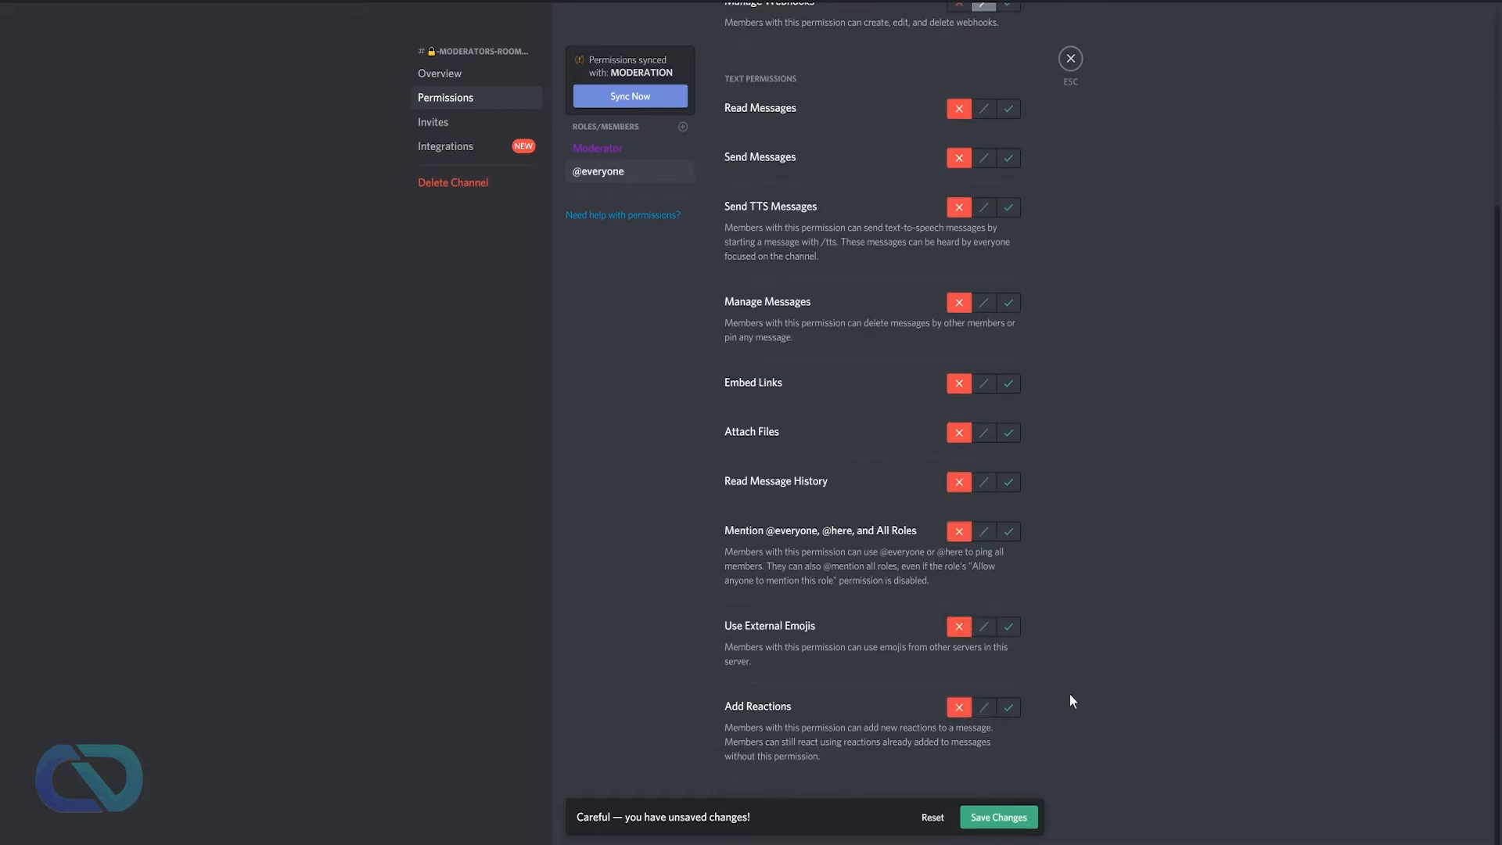
{"action": "left_click", "coordinate": [998, 817]}
Allow the Moderator role all text permissions in the moderators-room channel and save the changes
{"action": "left_click", "coordinate": [588, 149]}
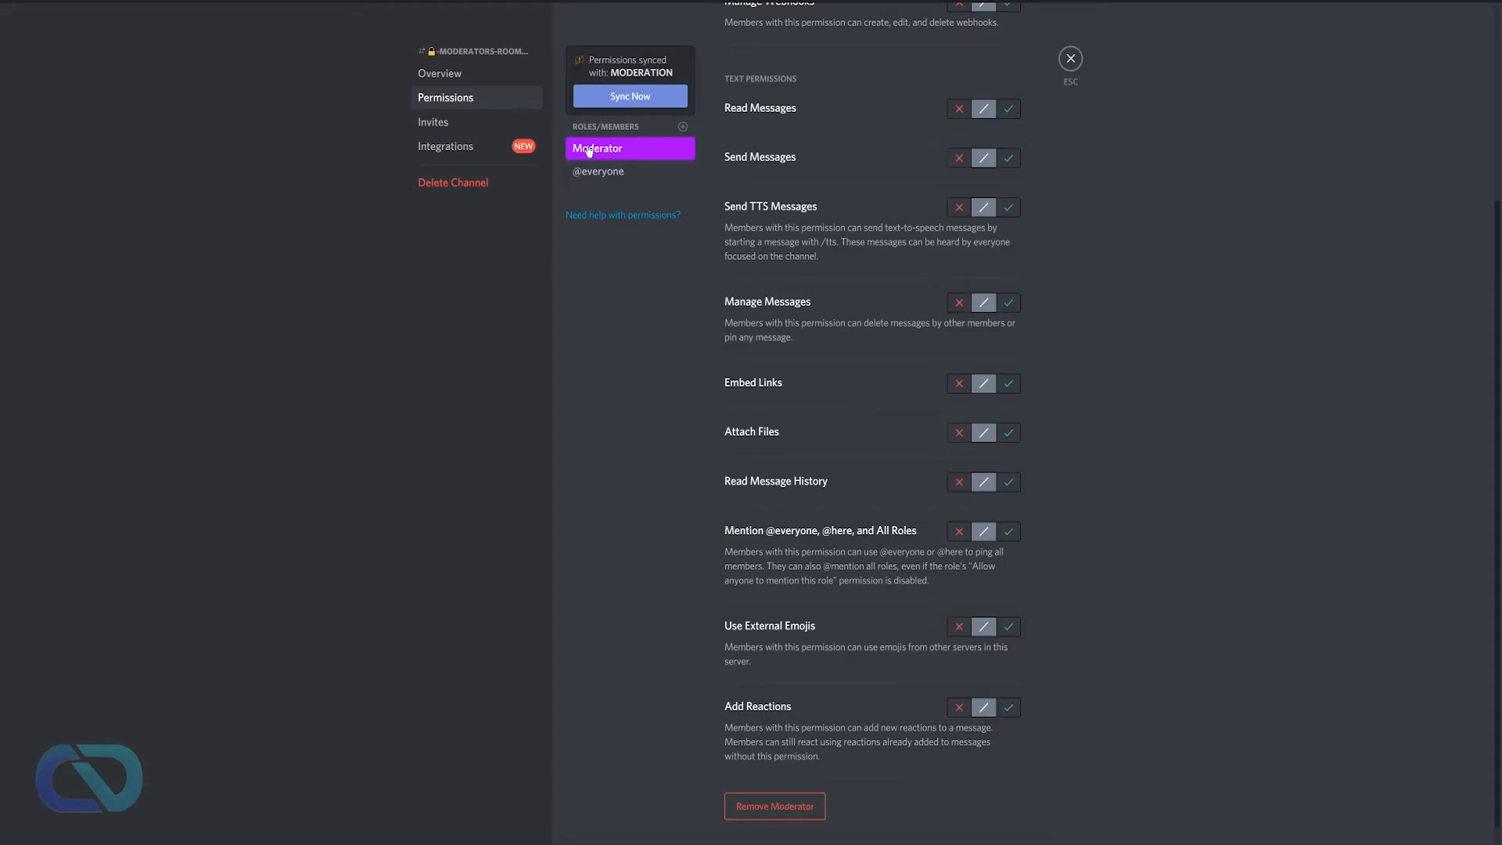
{"action": "left_click", "coordinate": [1008, 531]}
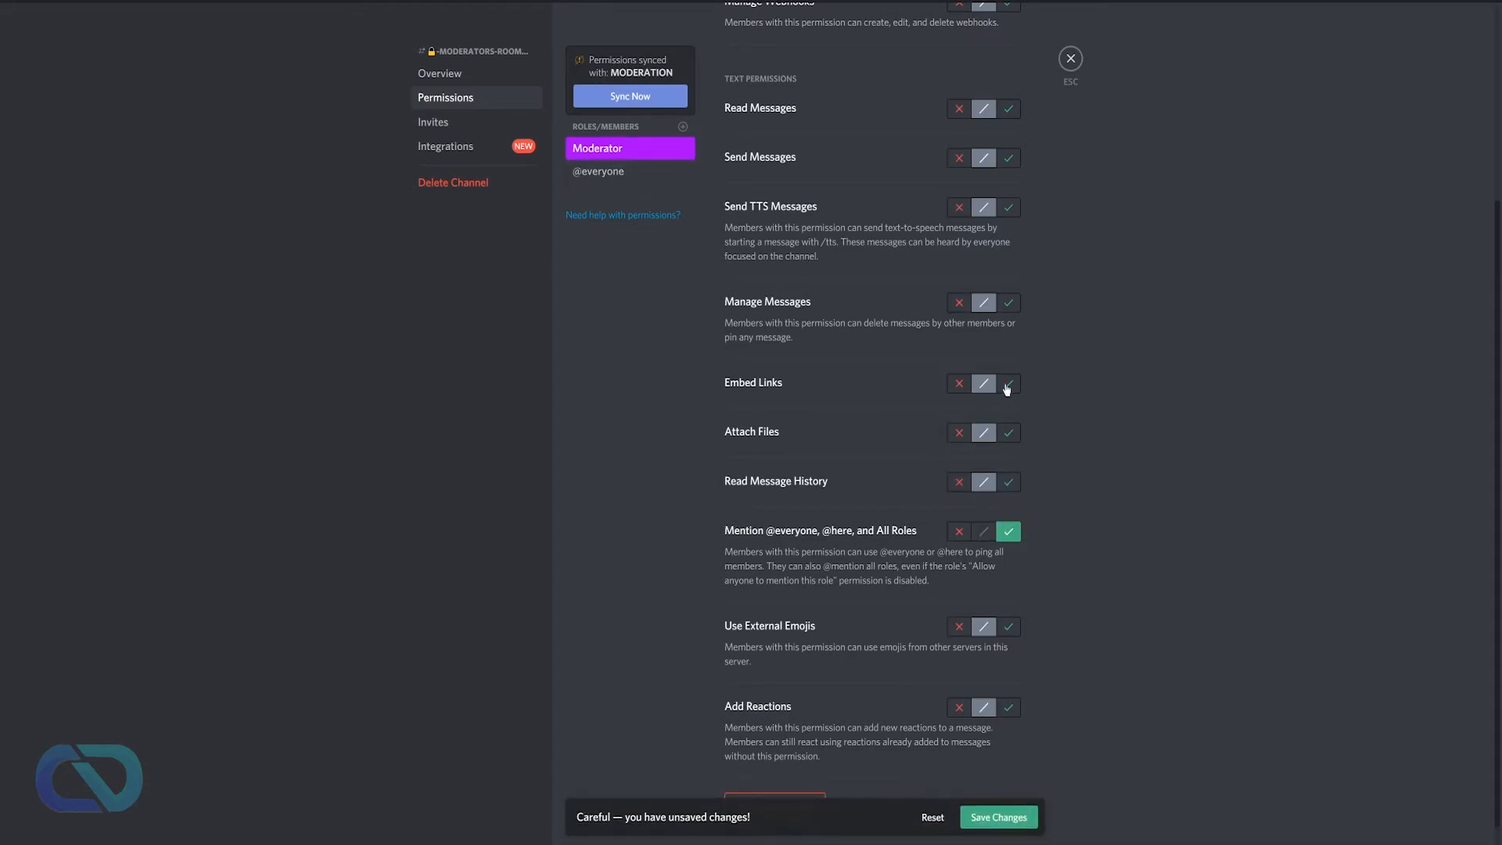
{"action": "left_click", "coordinate": [1008, 385]}
{"action": "left_click", "coordinate": [1008, 305]}
{"action": "left_click", "coordinate": [1008, 432]}
{"action": "left_click", "coordinate": [1008, 482]}
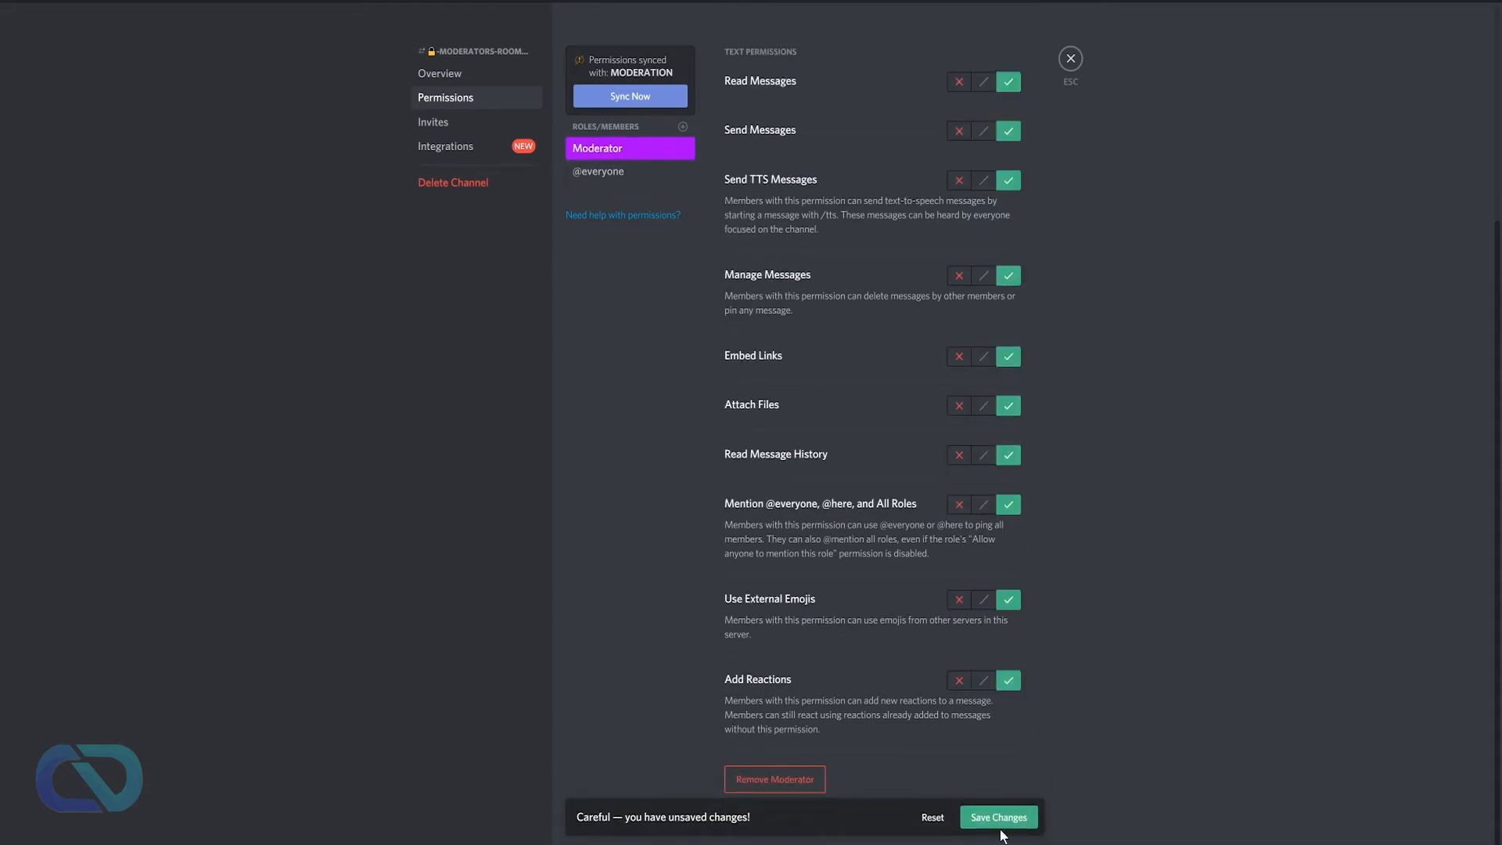
{"action": "left_click", "coordinate": [998, 816]}
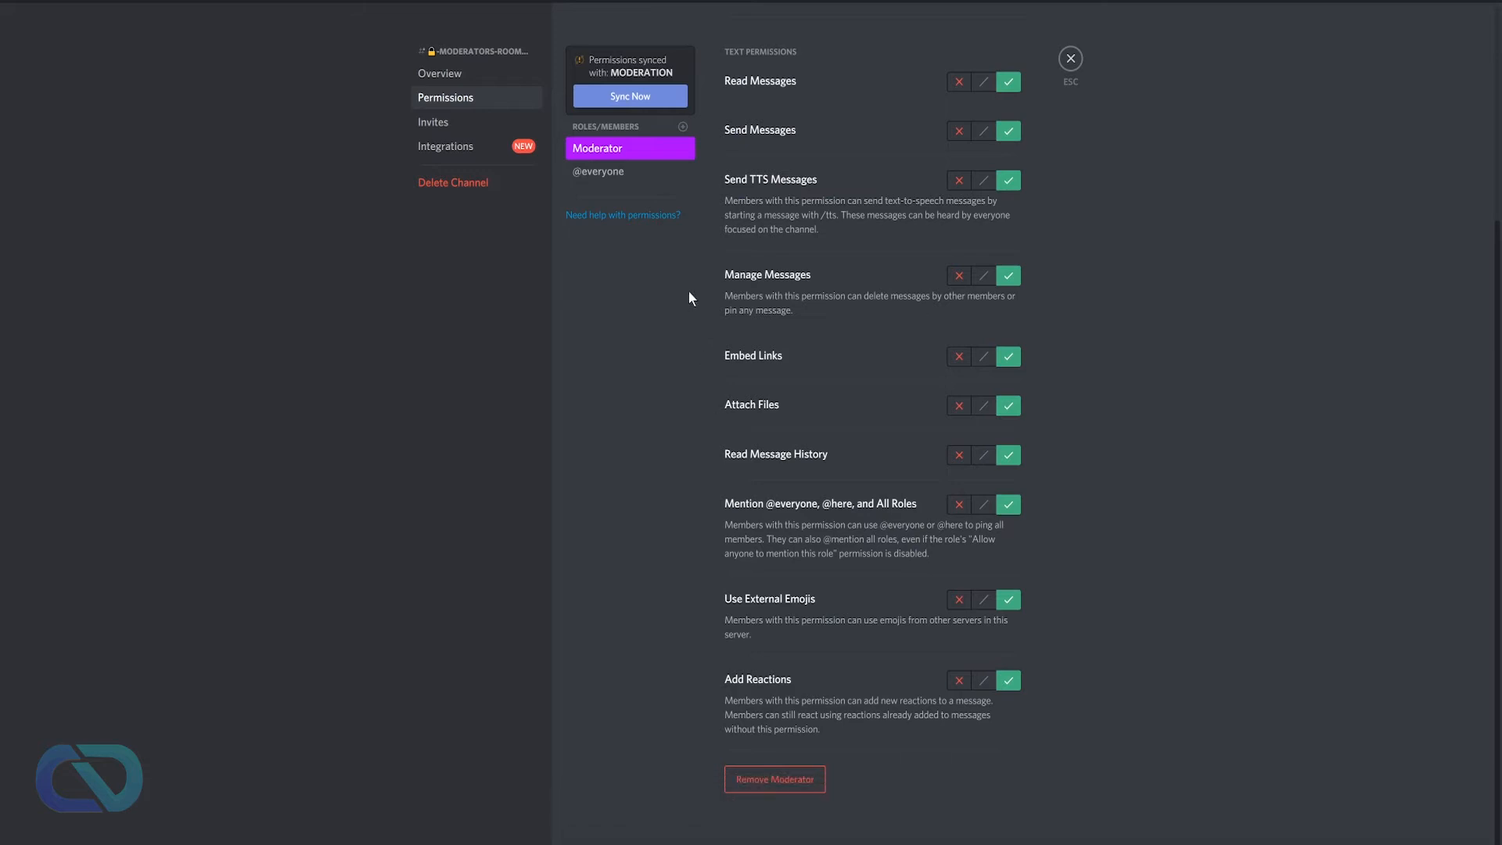
Add the Admin role to the moderators-room channel, allow it all general and text permissions, and save the changes
{"action": "left_click", "coordinate": [682, 126]}
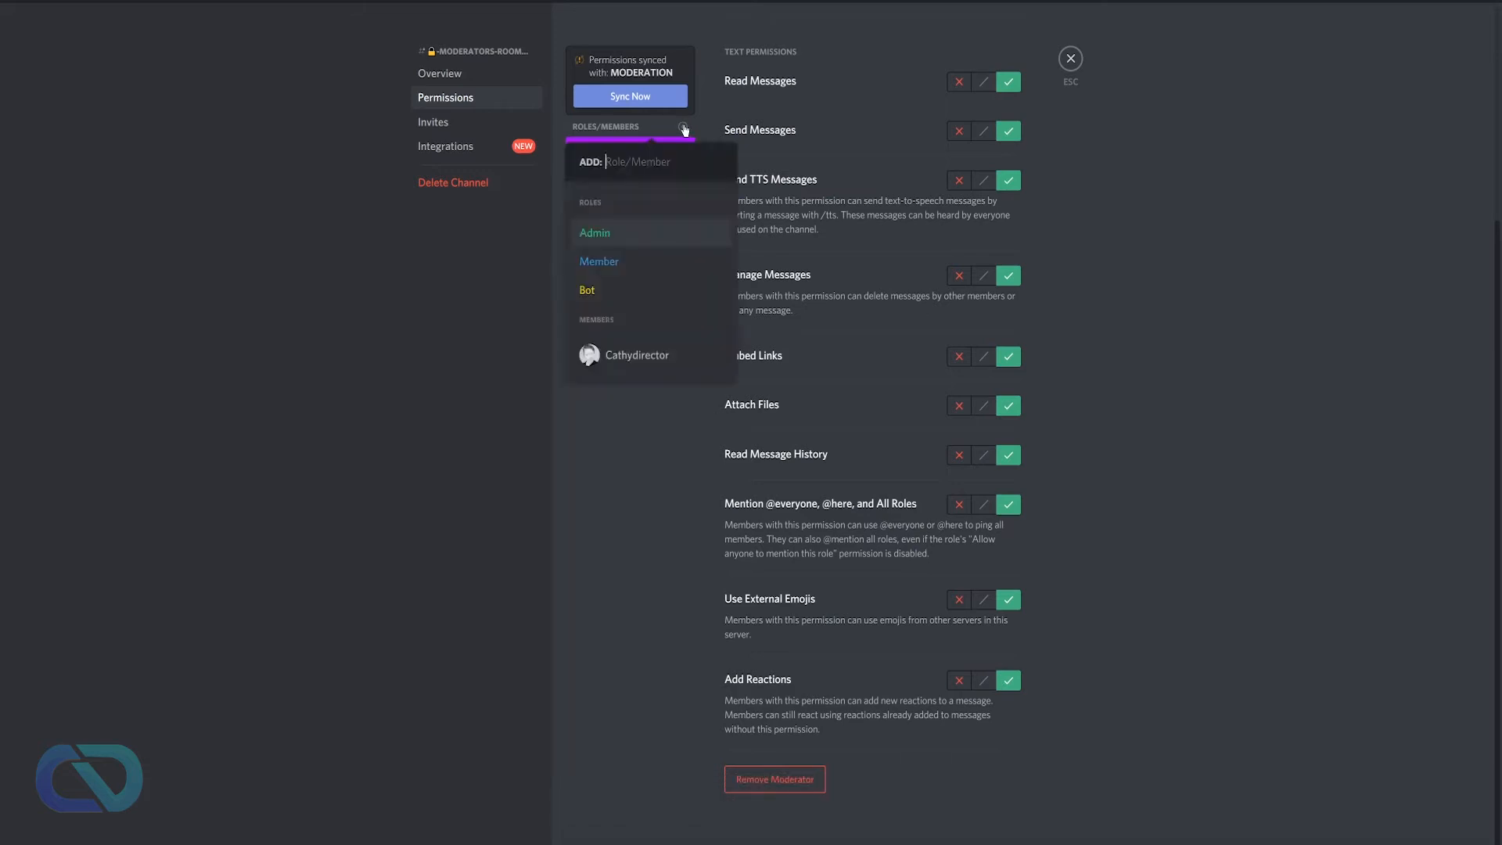
{"action": "left_click", "coordinate": [607, 236]}
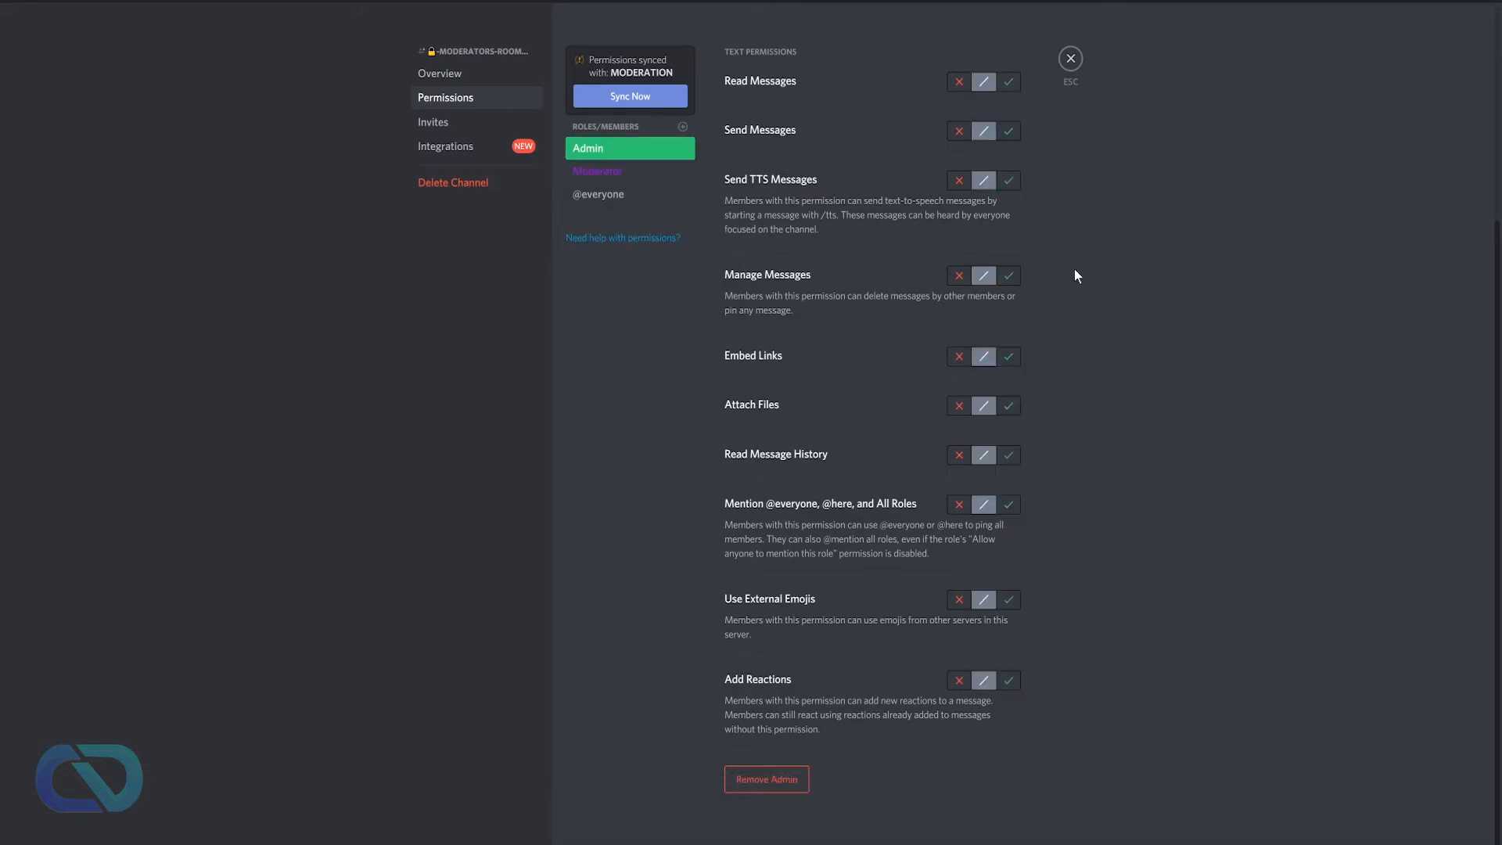
{"action": "left_click", "coordinate": [1014, 685]}
{"action": "left_click", "coordinate": [1008, 600]}
{"action": "left_click", "coordinate": [1009, 504]}
{"action": "left_click", "coordinate": [1008, 405]}
{"action": "left_click", "coordinate": [1009, 357]}
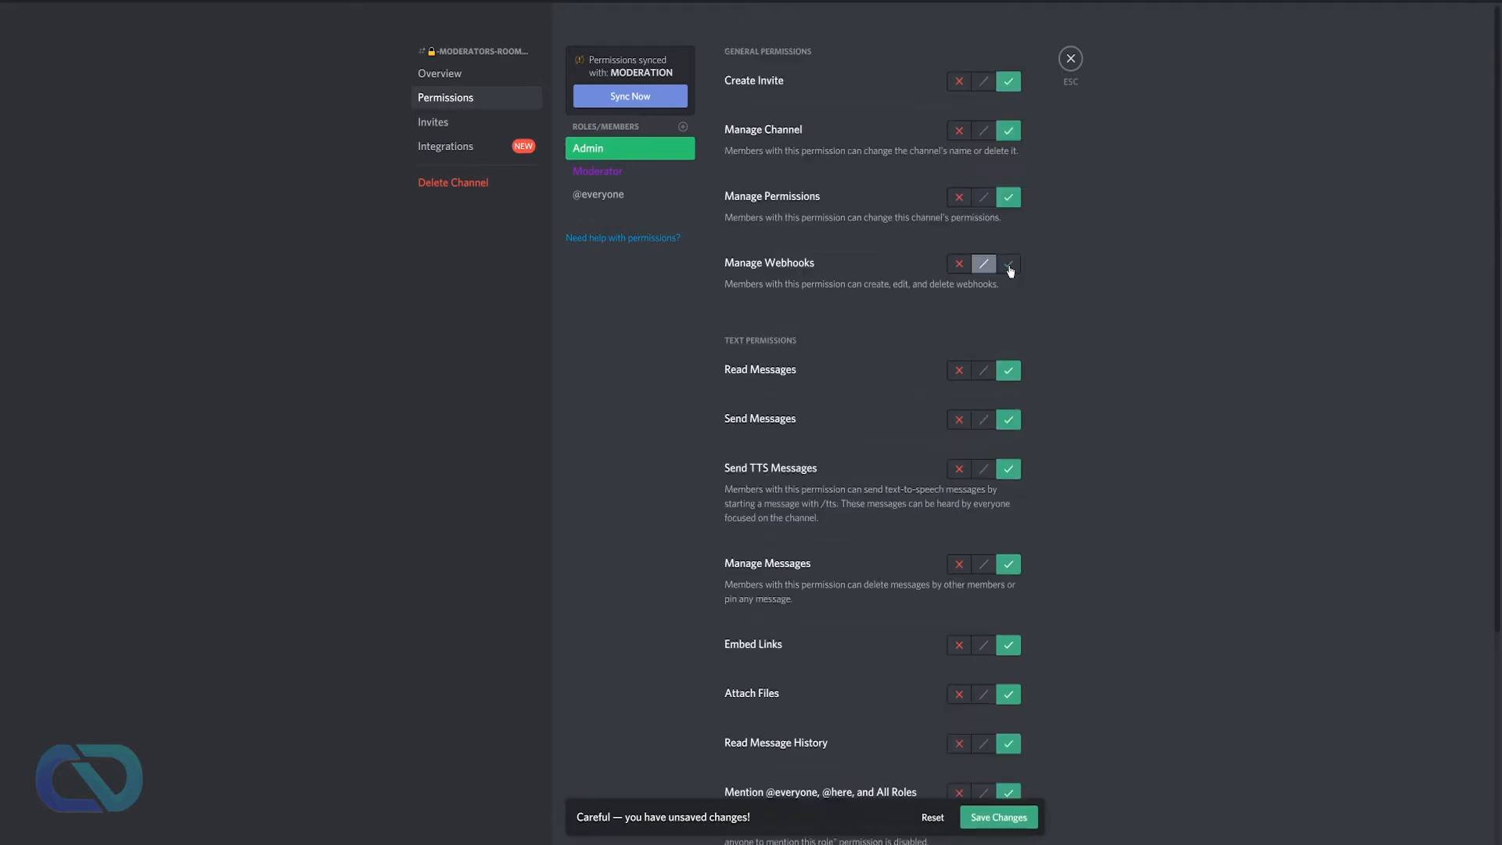
{"action": "left_click", "coordinate": [1009, 263]}
{"action": "left_click", "coordinate": [1015, 824]}
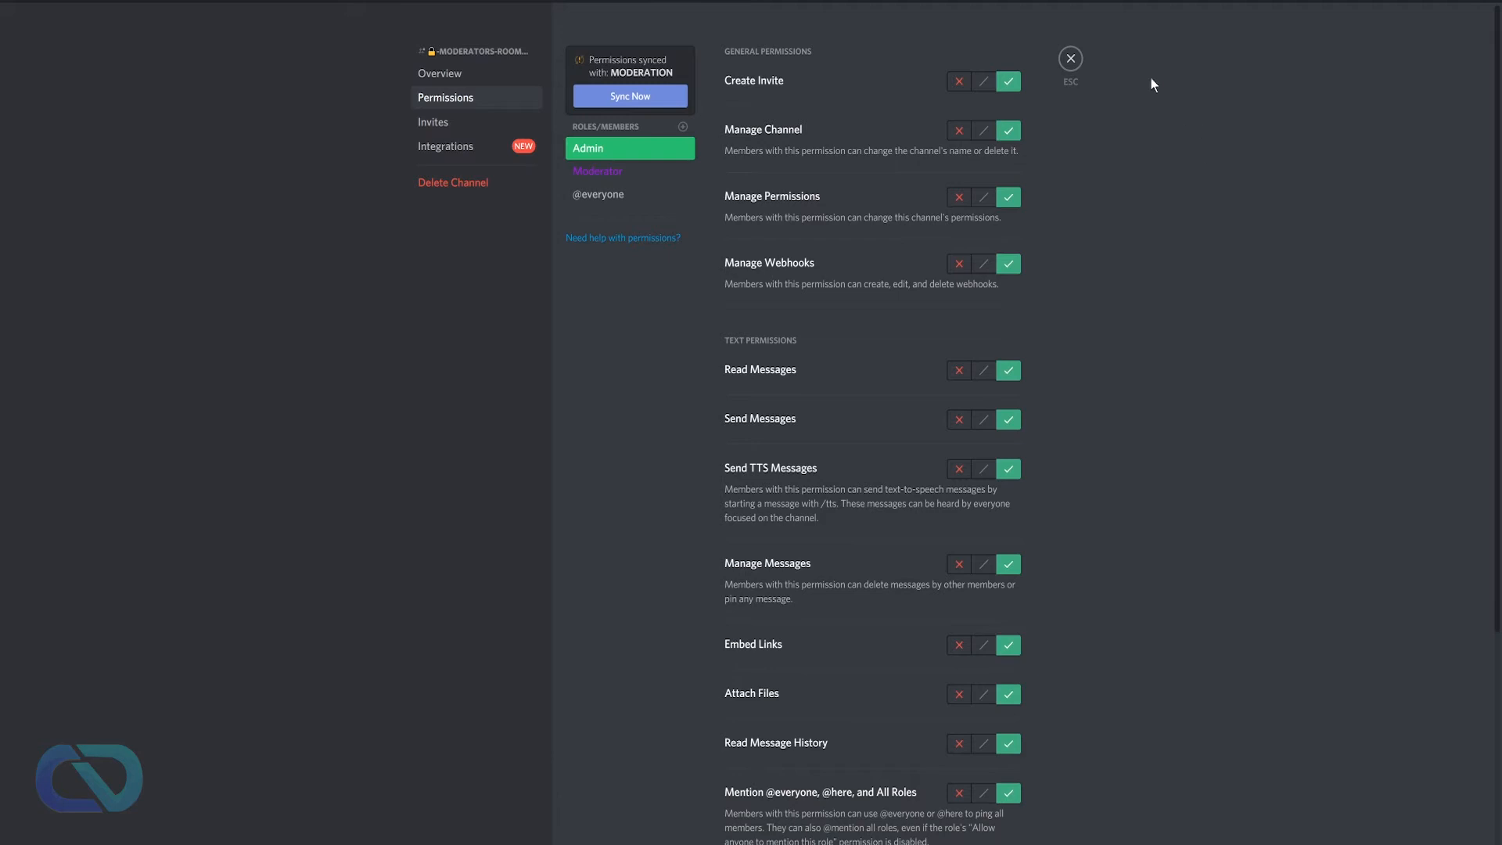
{"action": "left_click", "coordinate": [1070, 57]}
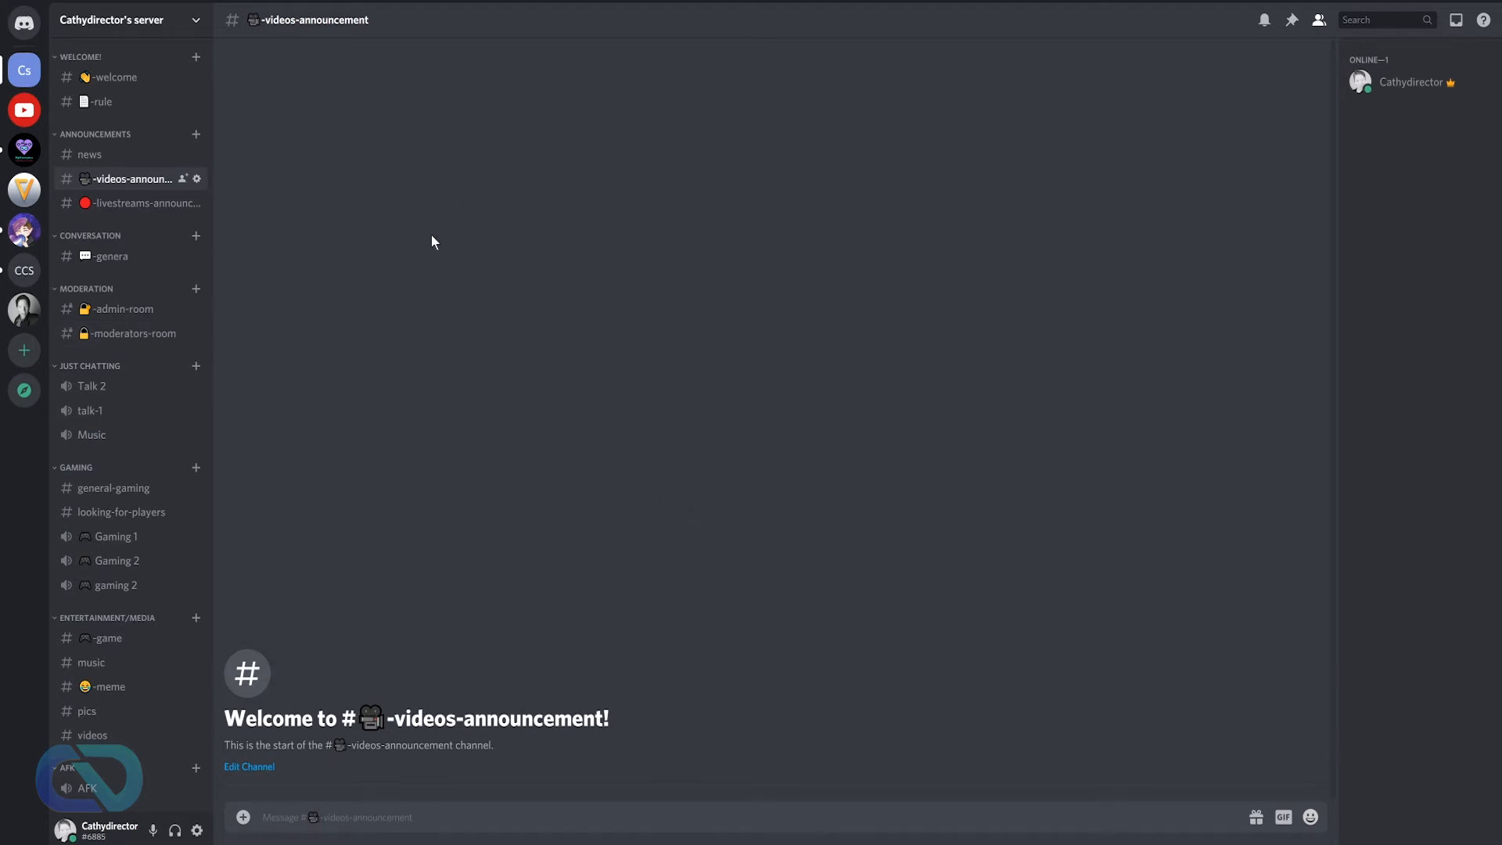
Switch to the Chrome window with the mee6 search results and open the MEE6 - The Discord Bot website
{"action": "mouse_move", "coordinate": [241, 843]}
{"action": "left_click", "coordinate": [317, 821]}
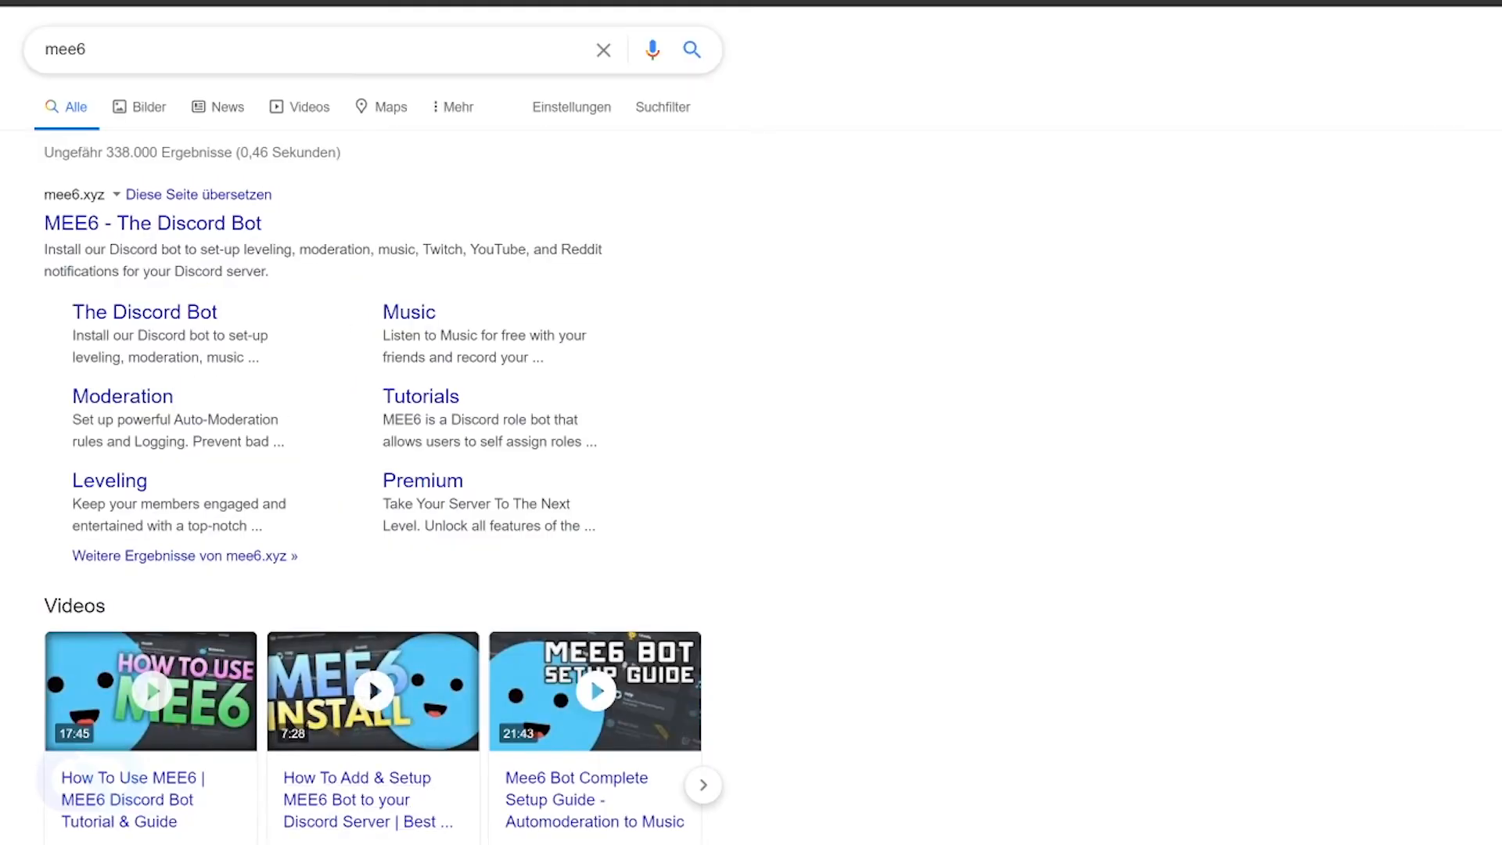
{"action": "left_click_drag", "start_coordinate": [105, 51], "coordinate": [26, 58]}
{"action": "left_click", "coordinate": [24, 279]}
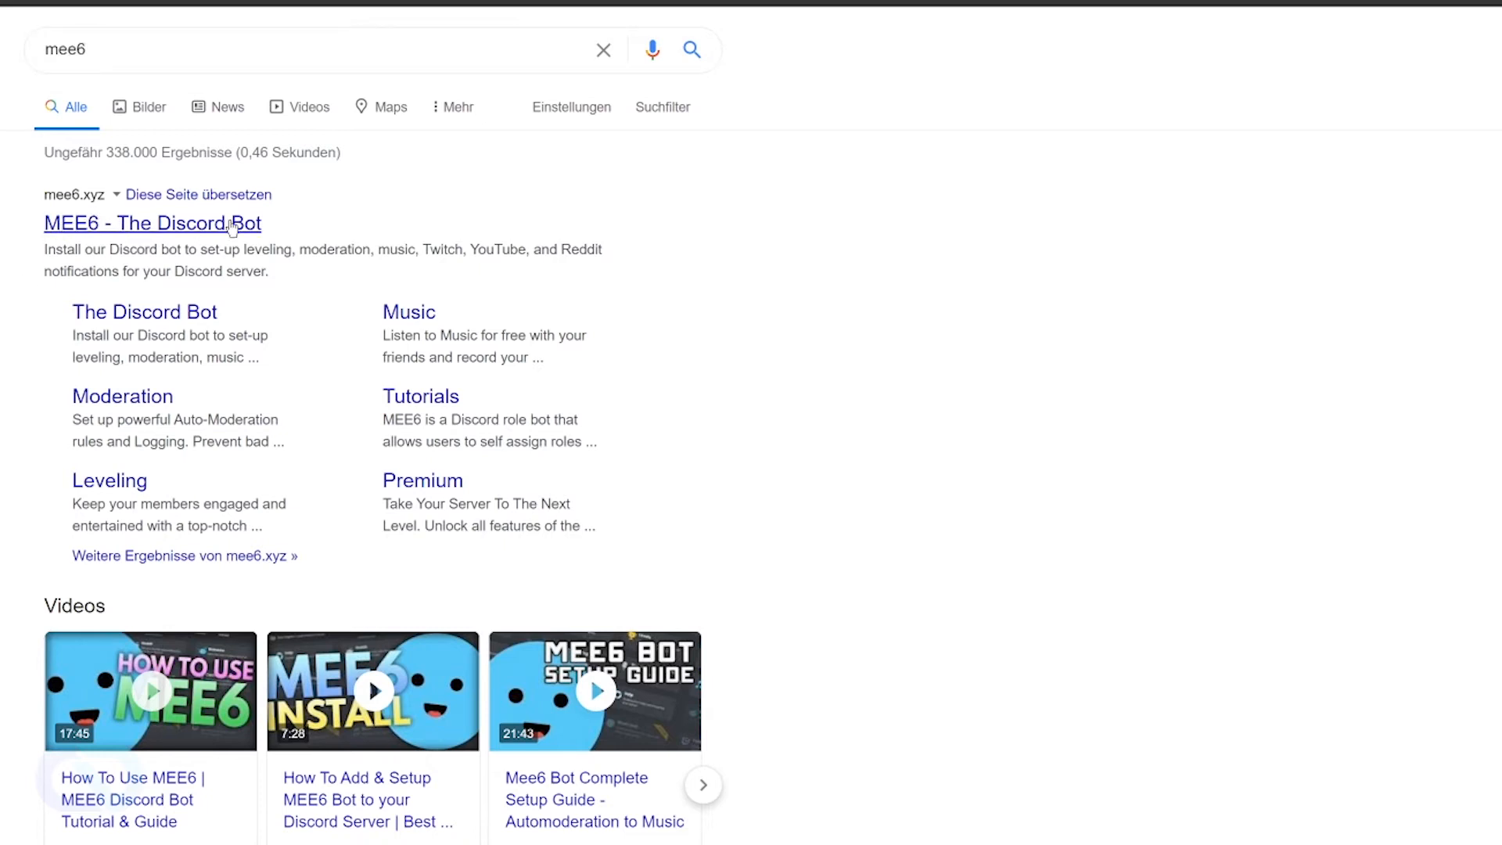
{"action": "left_click", "coordinate": [192, 227]}
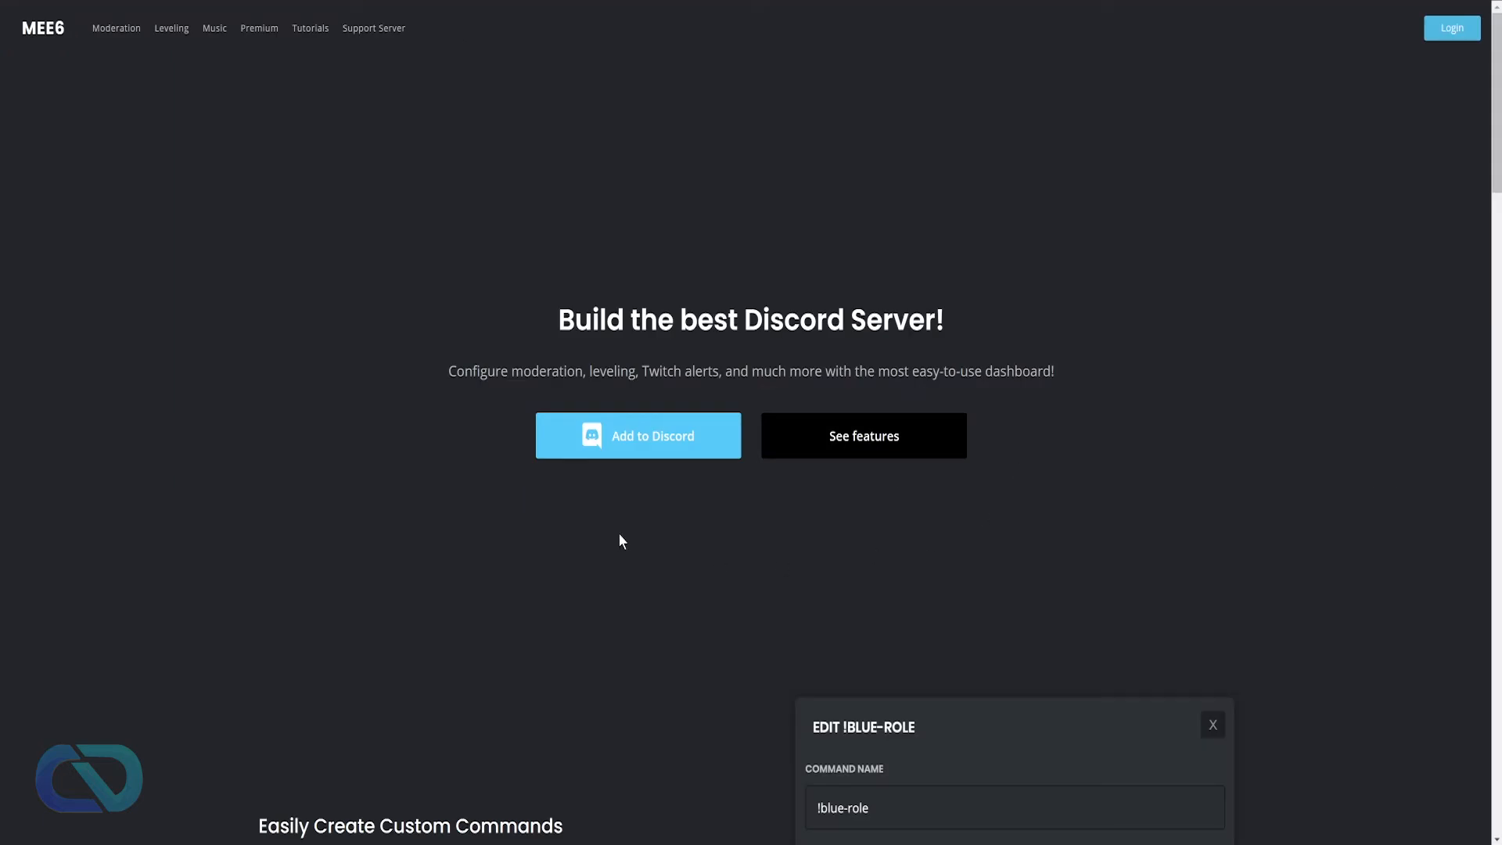
Authorise MEE6 for the Discord account and add the bot to the first listed server with all requested permissions
{"action": "left_click", "coordinate": [654, 438]}
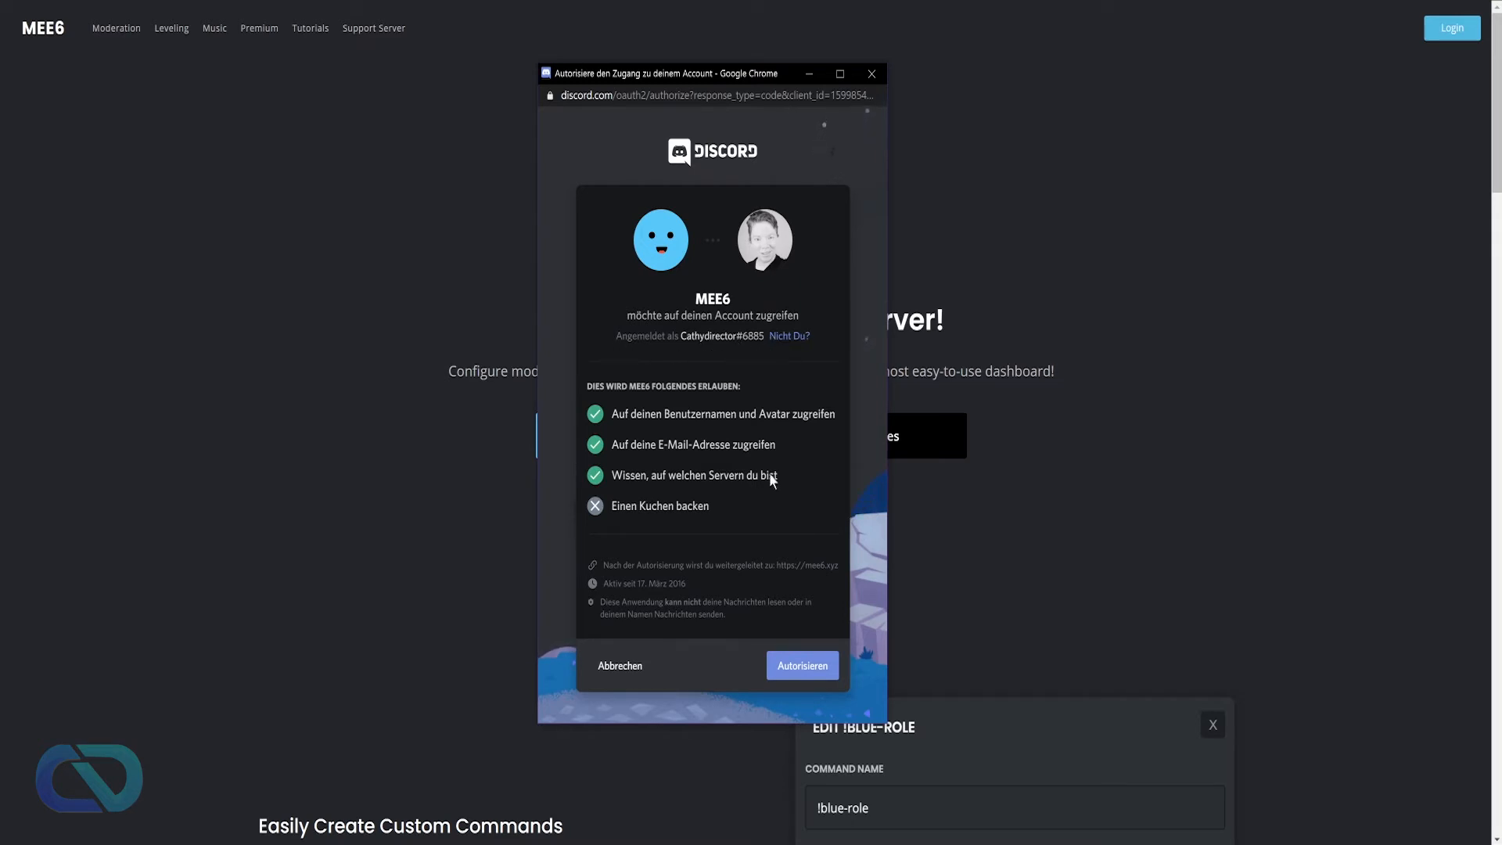
{"action": "left_click", "coordinate": [803, 666]}
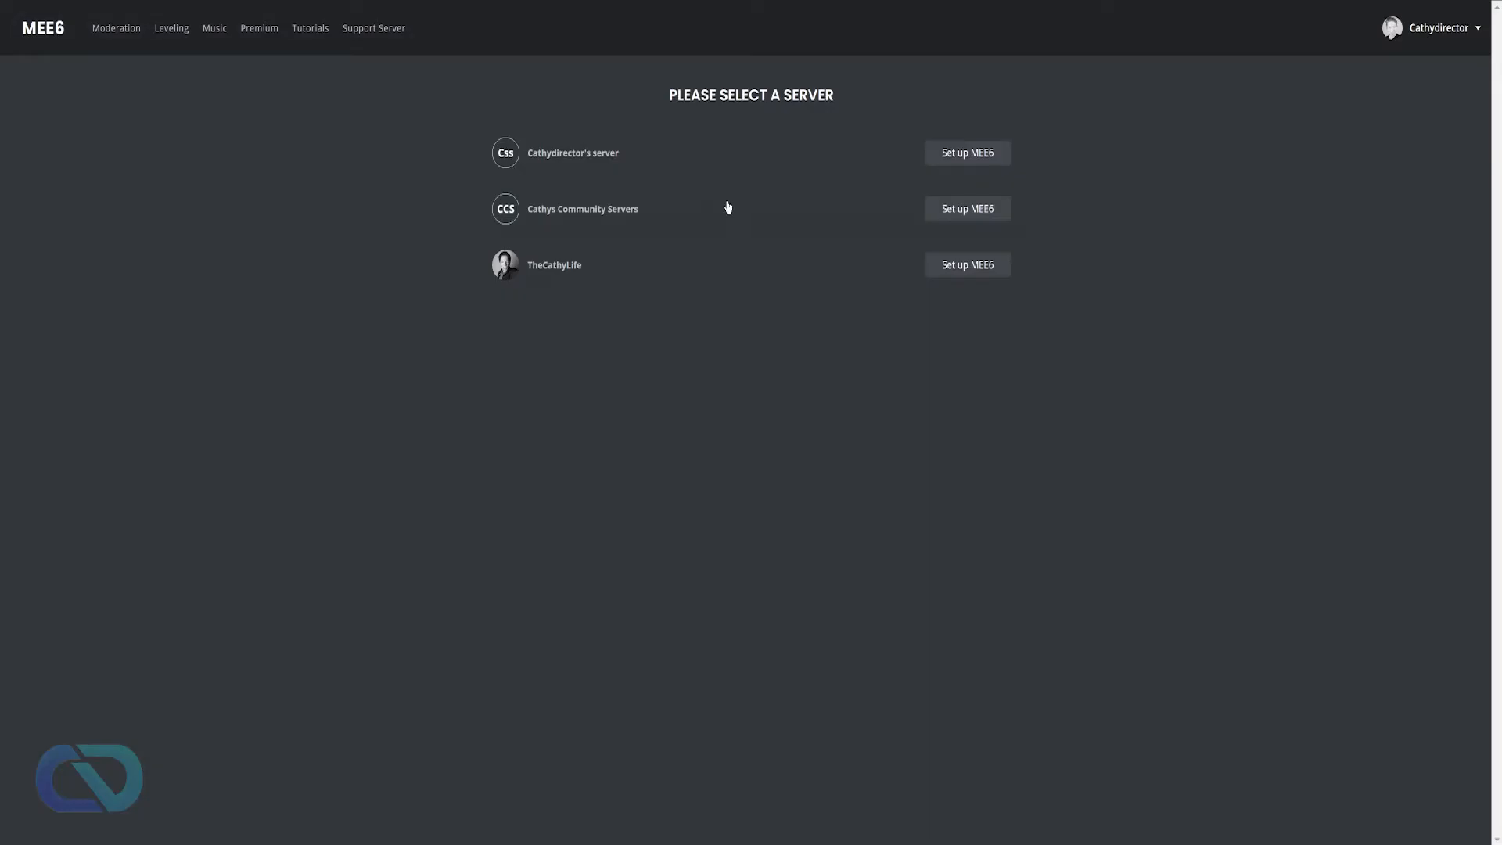
{"action": "left_click", "coordinate": [978, 160]}
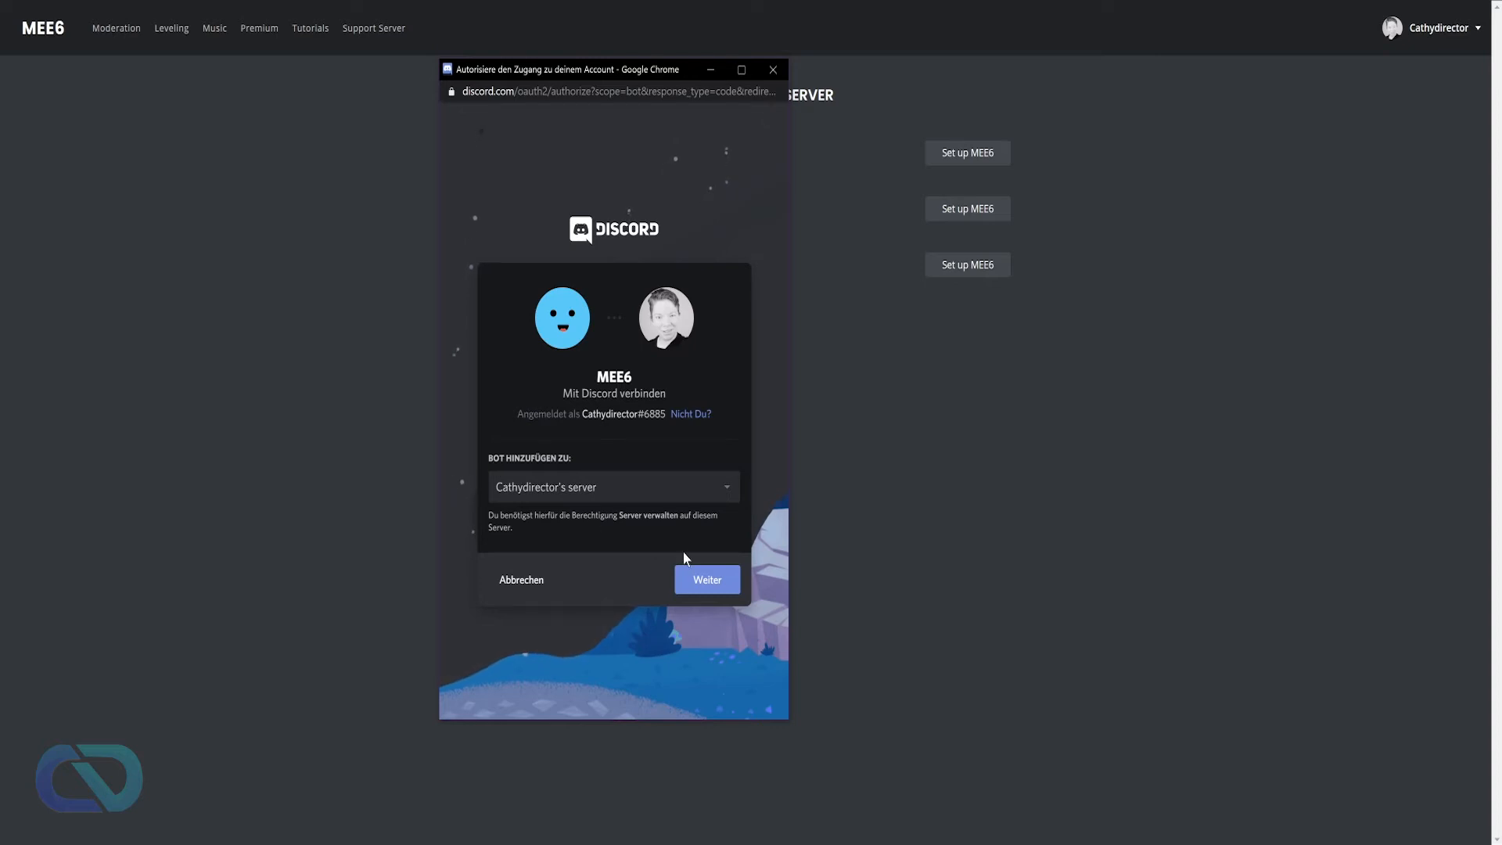
{"action": "left_click", "coordinate": [707, 579]}
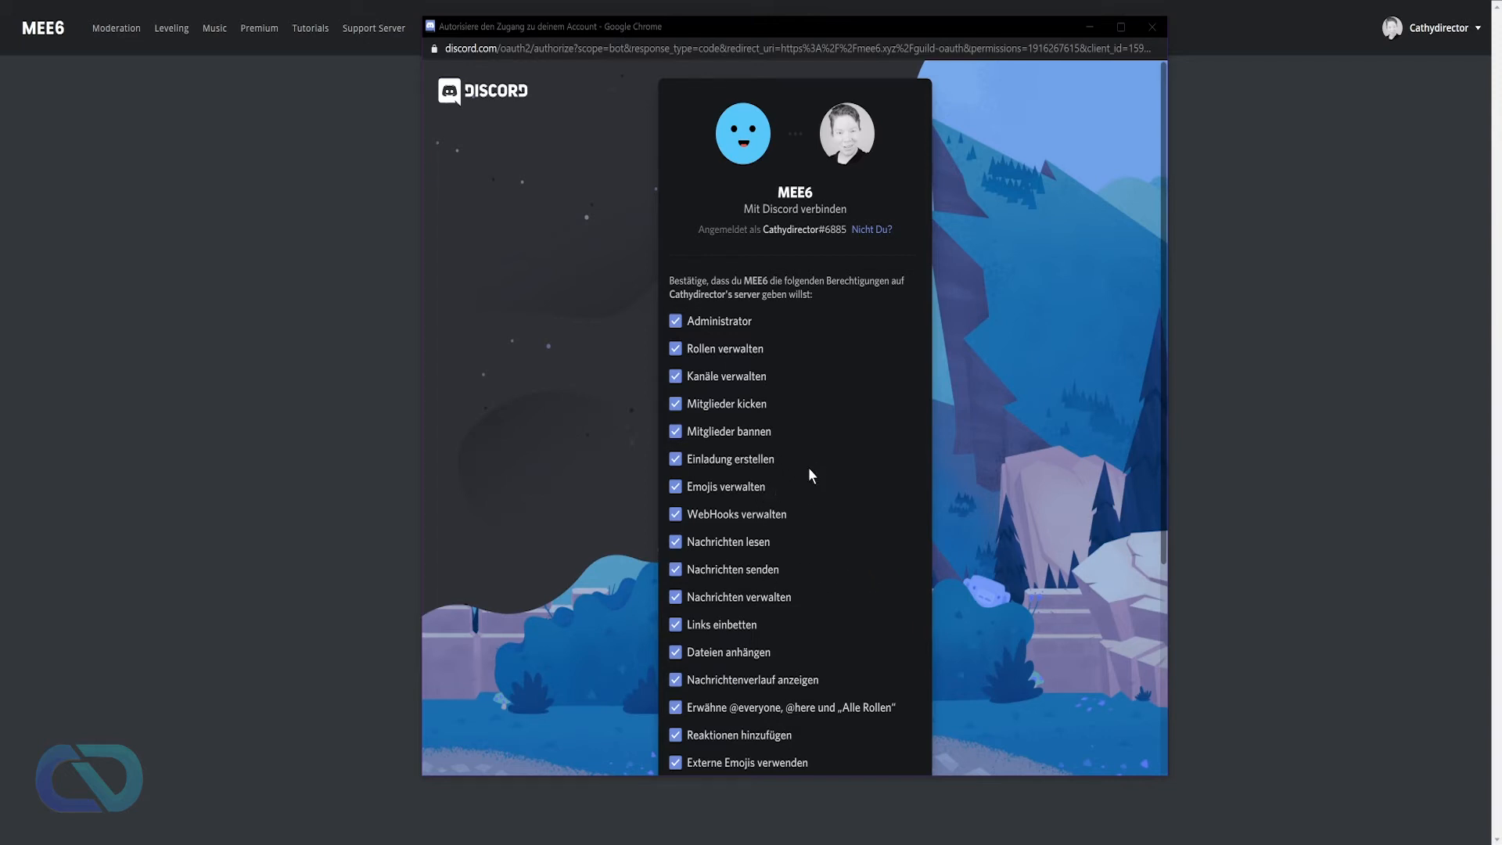
{"action": "scroll", "coordinate": [890, 470], "scroll_direction": "down", "scroll_amount": 4}
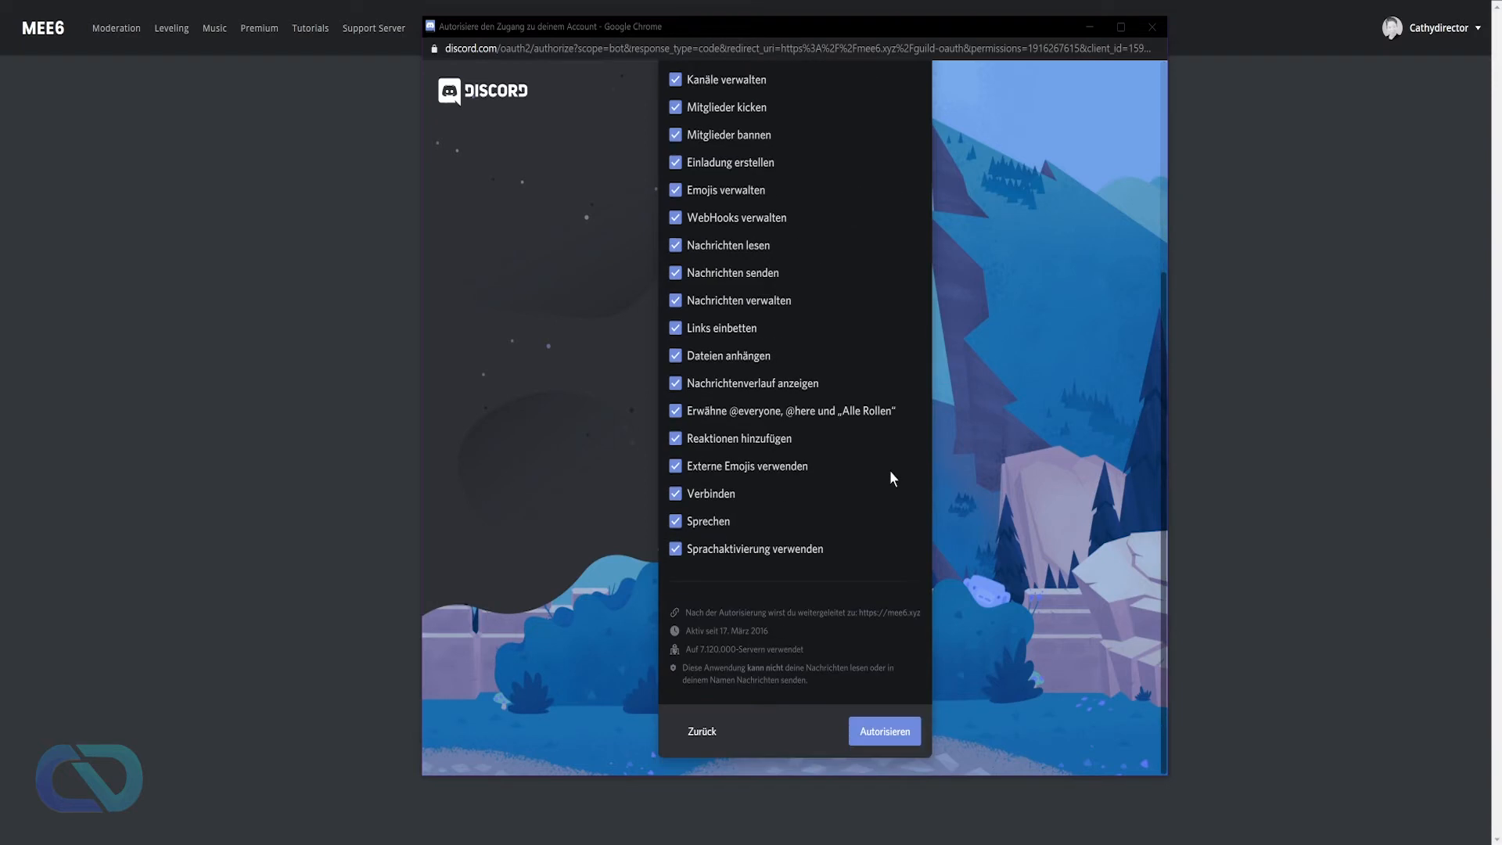
{"action": "left_click", "coordinate": [892, 733]}
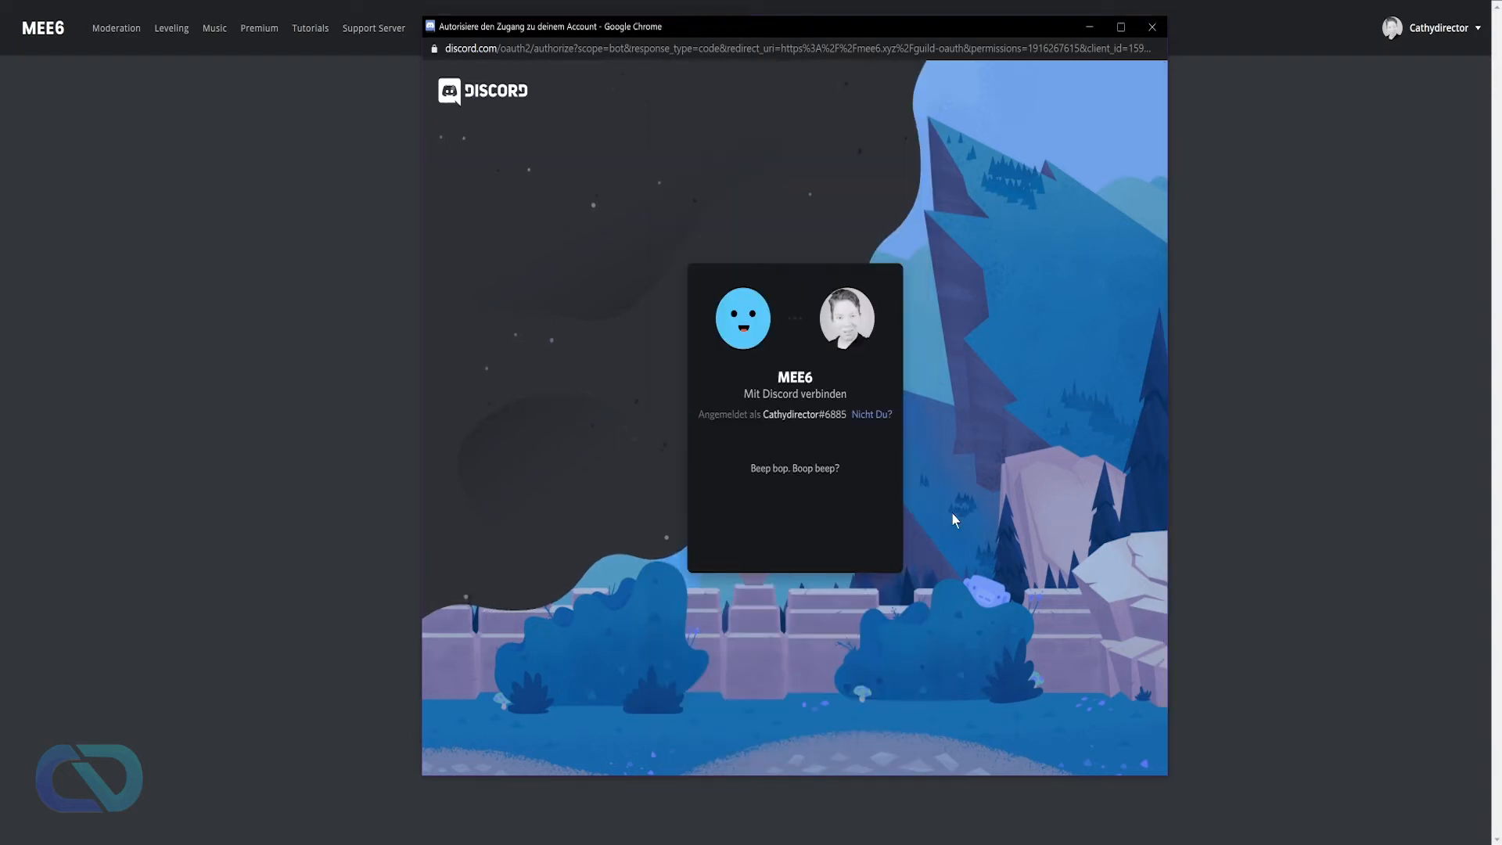
{"action": "left_click", "coordinate": [709, 519]}
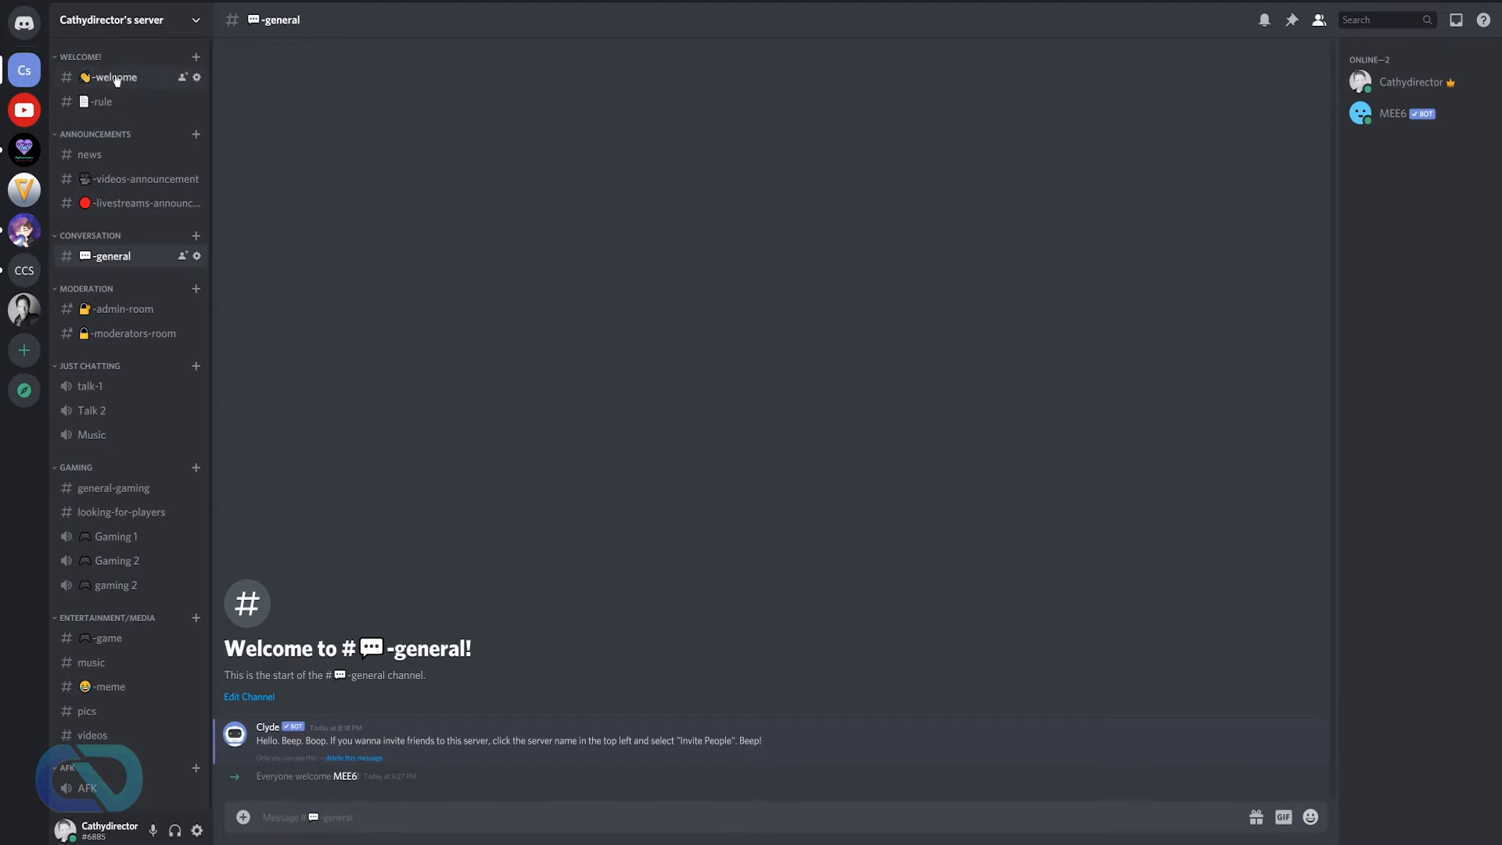
Set the Discord server's system messages channel to the welcome channel and save the changes
{"action": "left_click", "coordinate": [197, 21]}
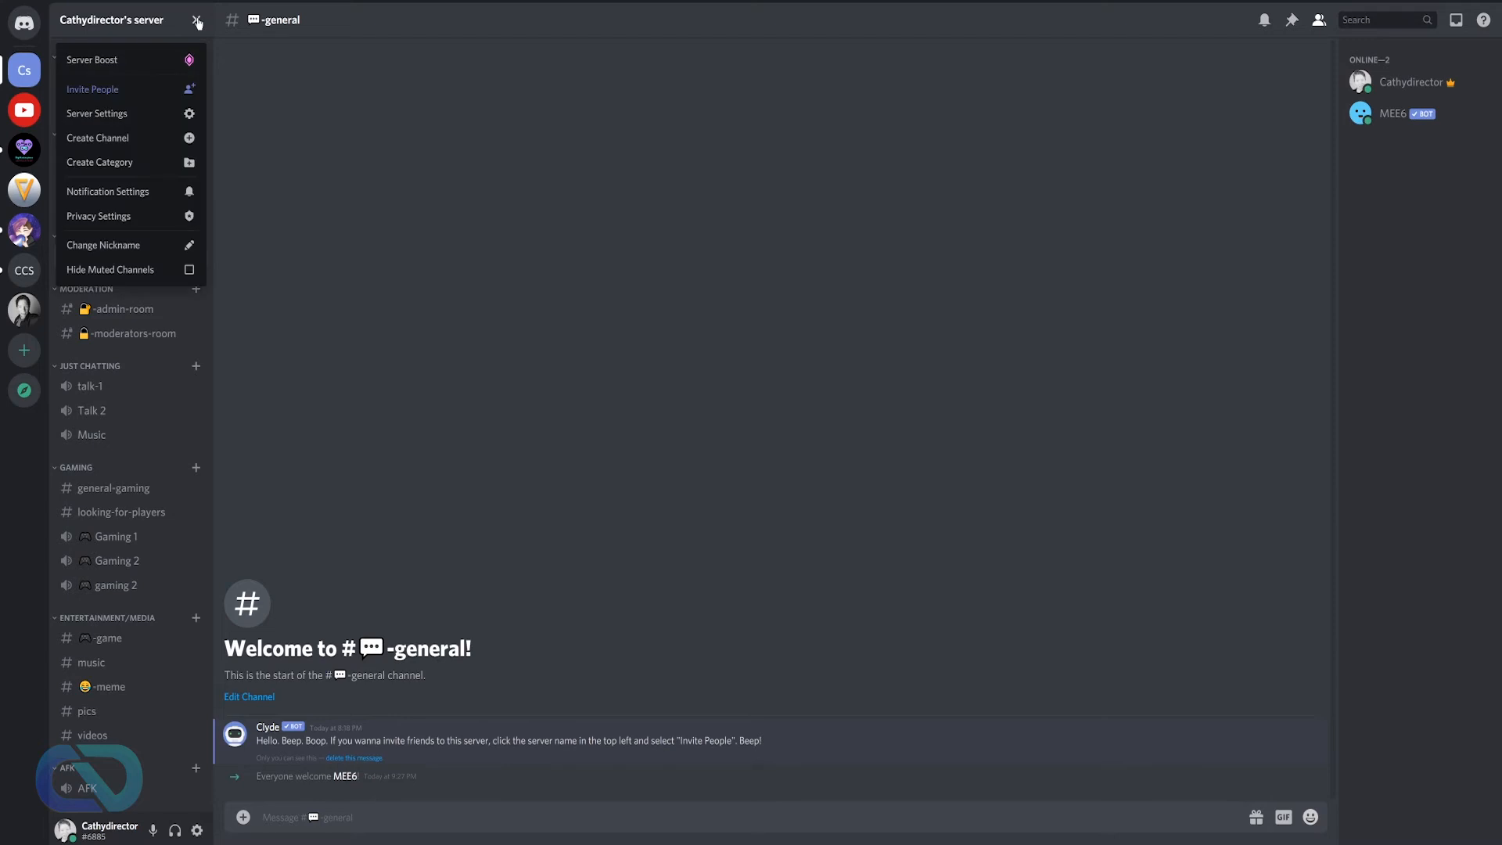
{"action": "left_click", "coordinate": [105, 114]}
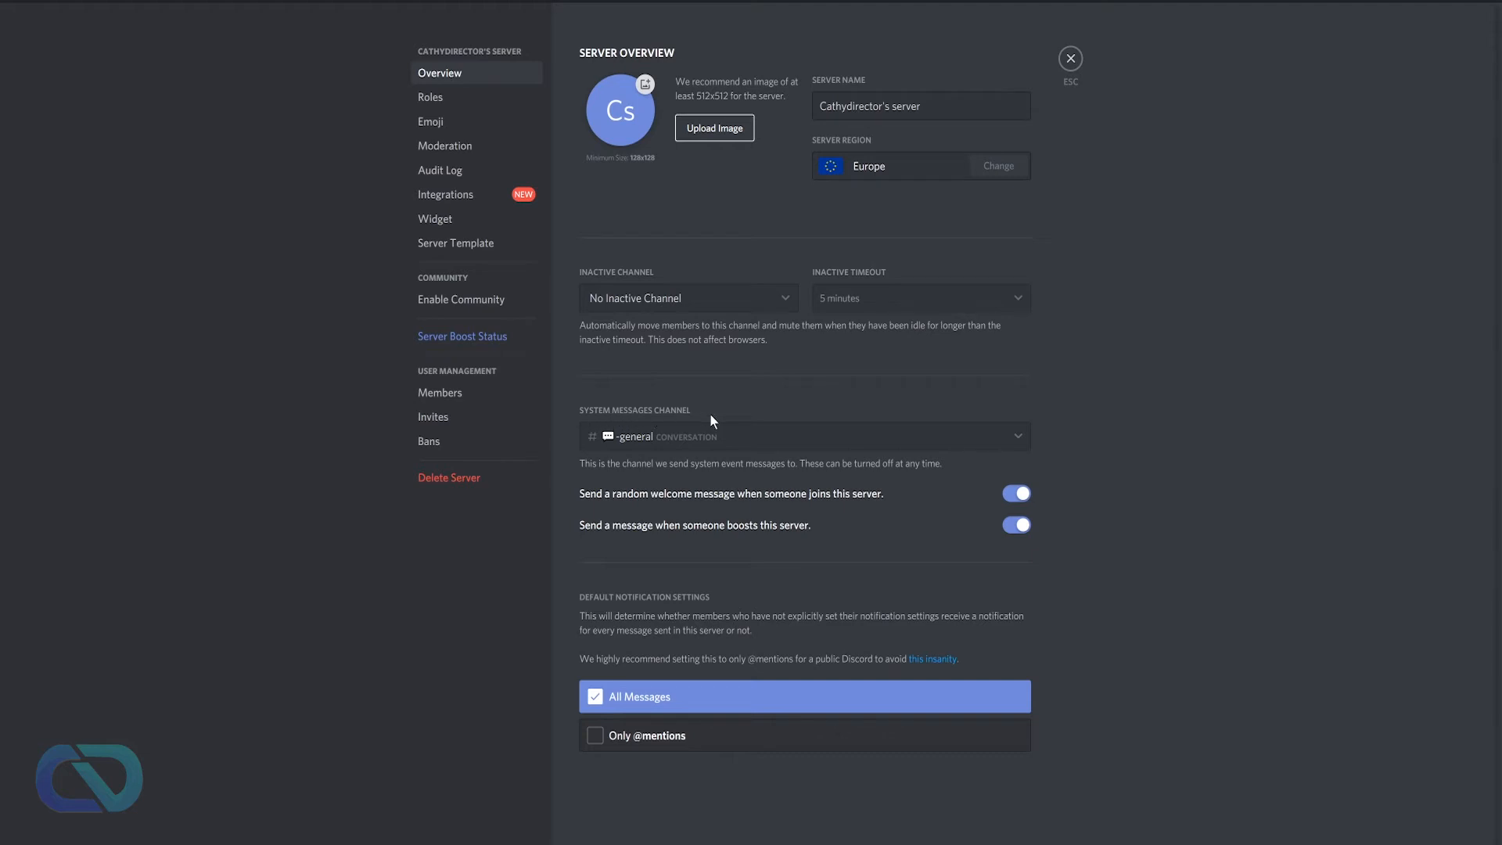
{"action": "left_click", "coordinate": [1017, 438]}
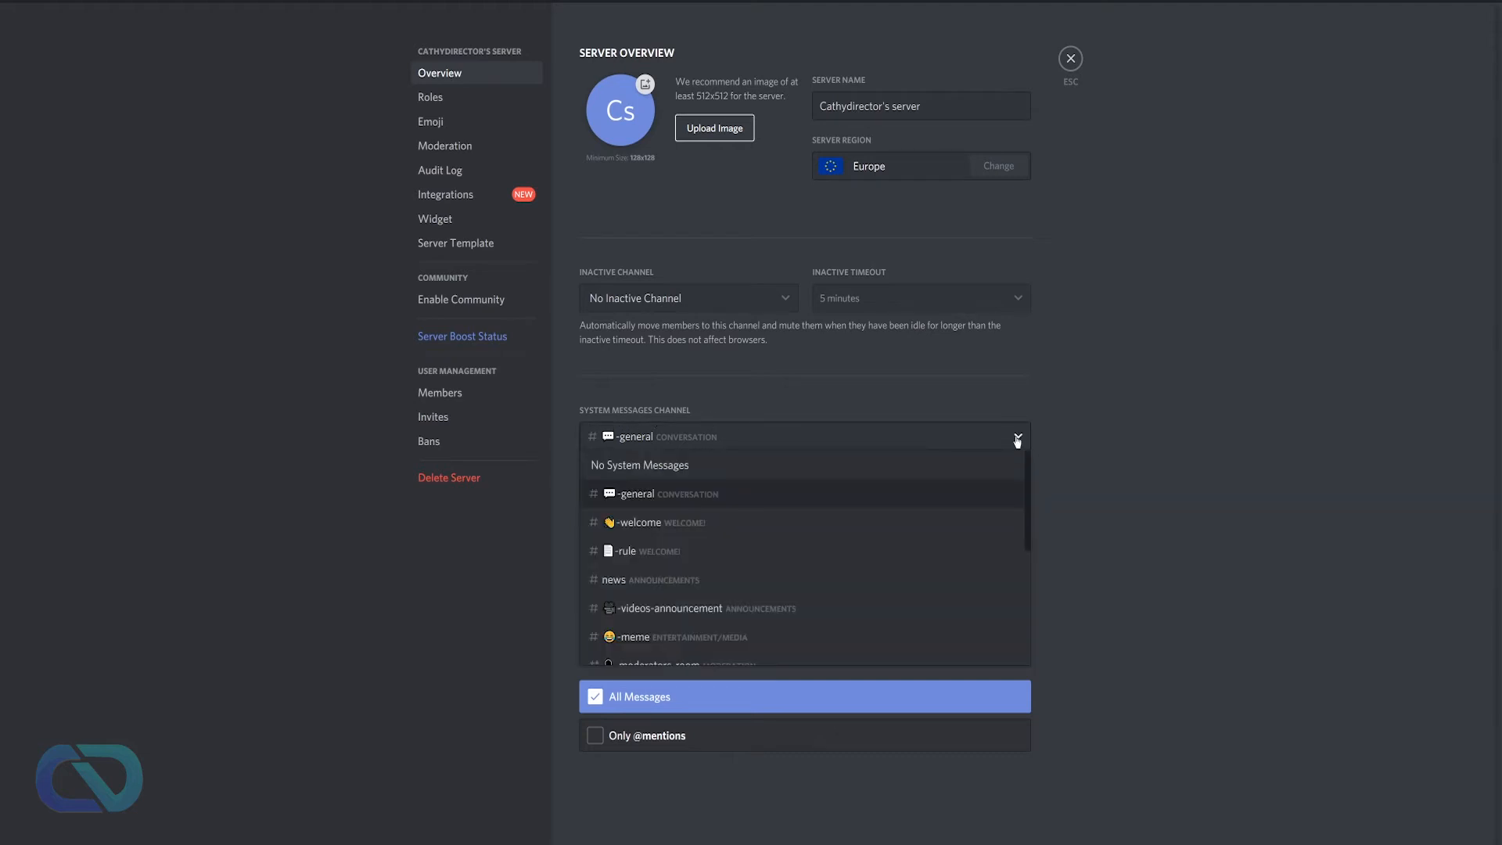
{"action": "left_click", "coordinate": [640, 523]}
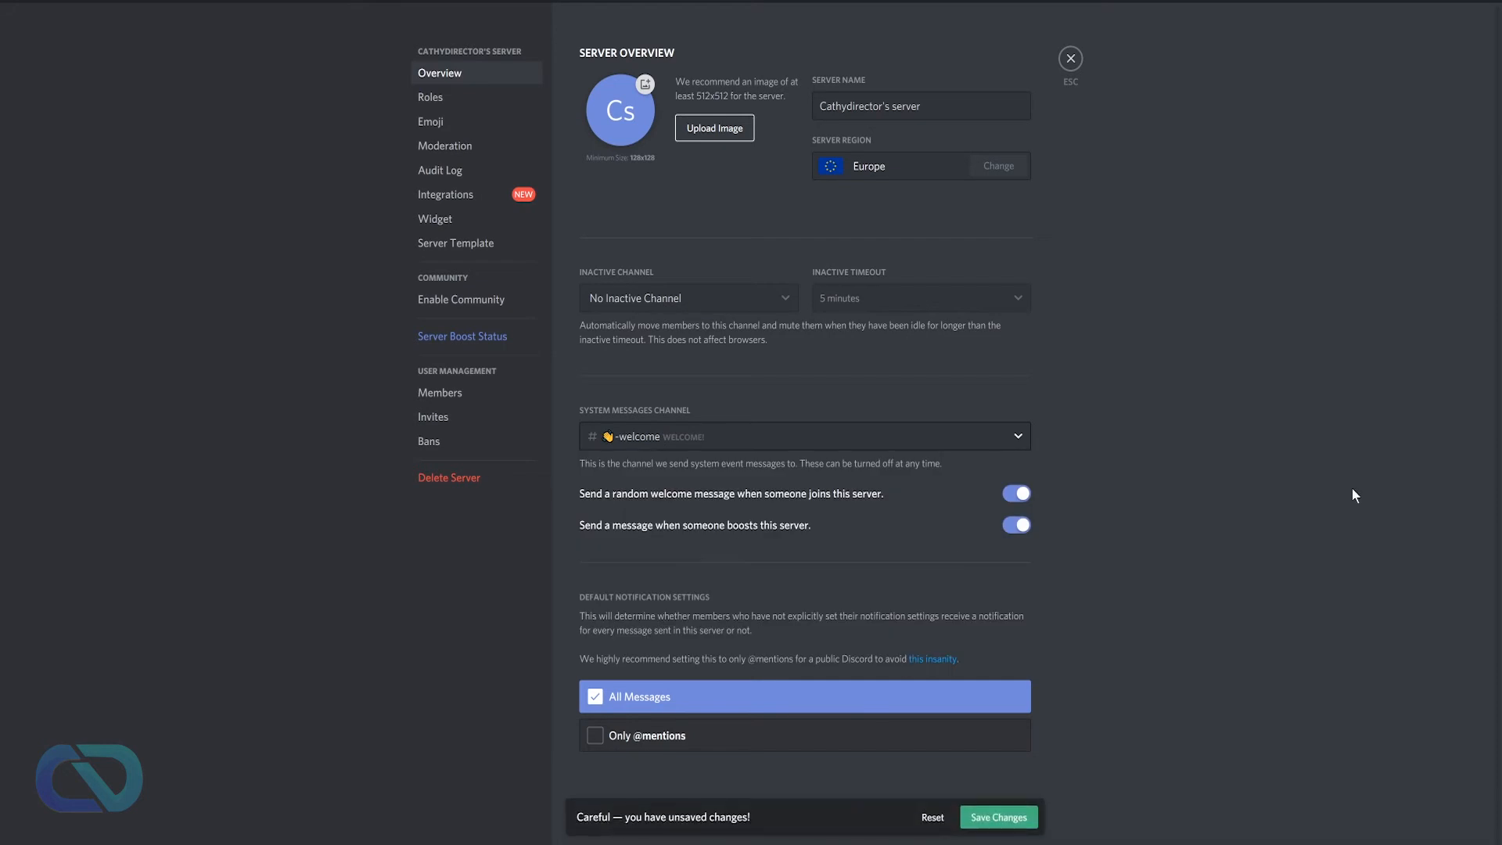
{"action": "left_click", "coordinate": [1019, 818]}
{"action": "left_click", "coordinate": [1071, 60]}
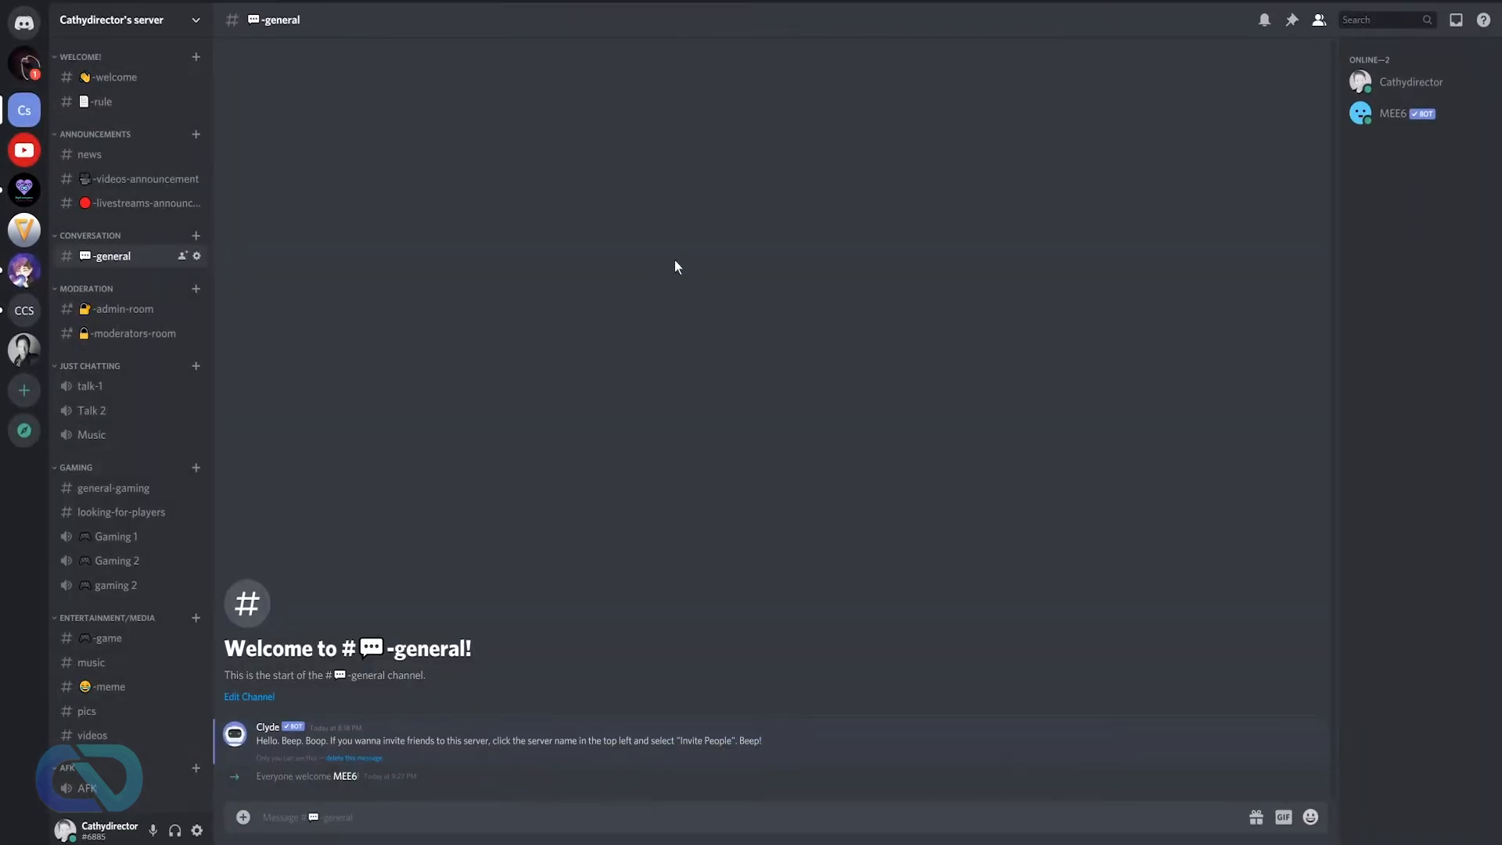
Assign the Bot role to the MEE6 bot in the server's member list
{"action": "right_click", "coordinate": [1396, 117]}
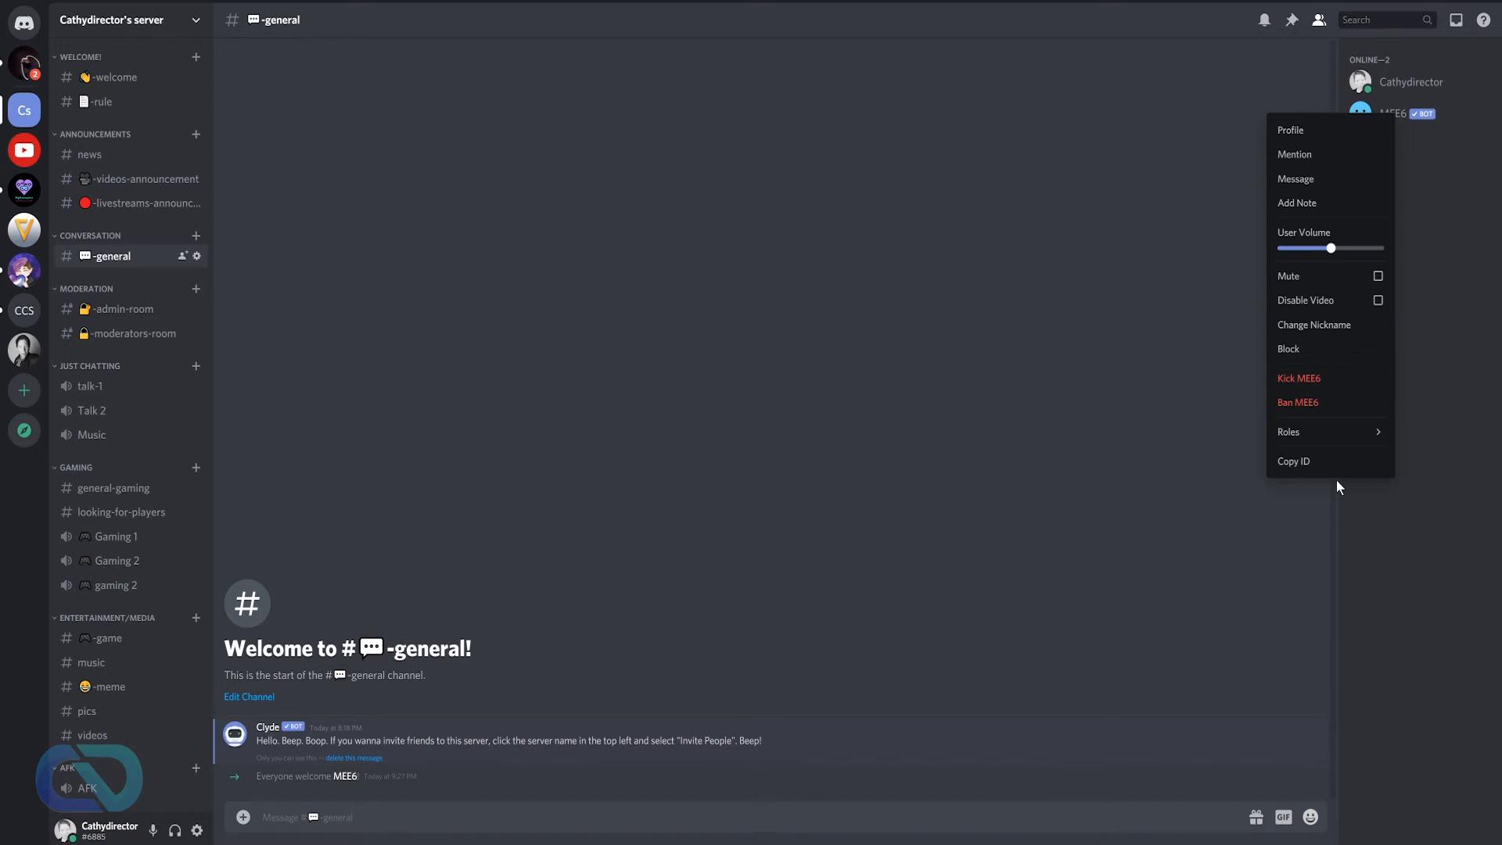
{"action": "mouse_move", "coordinate": [1330, 432]}
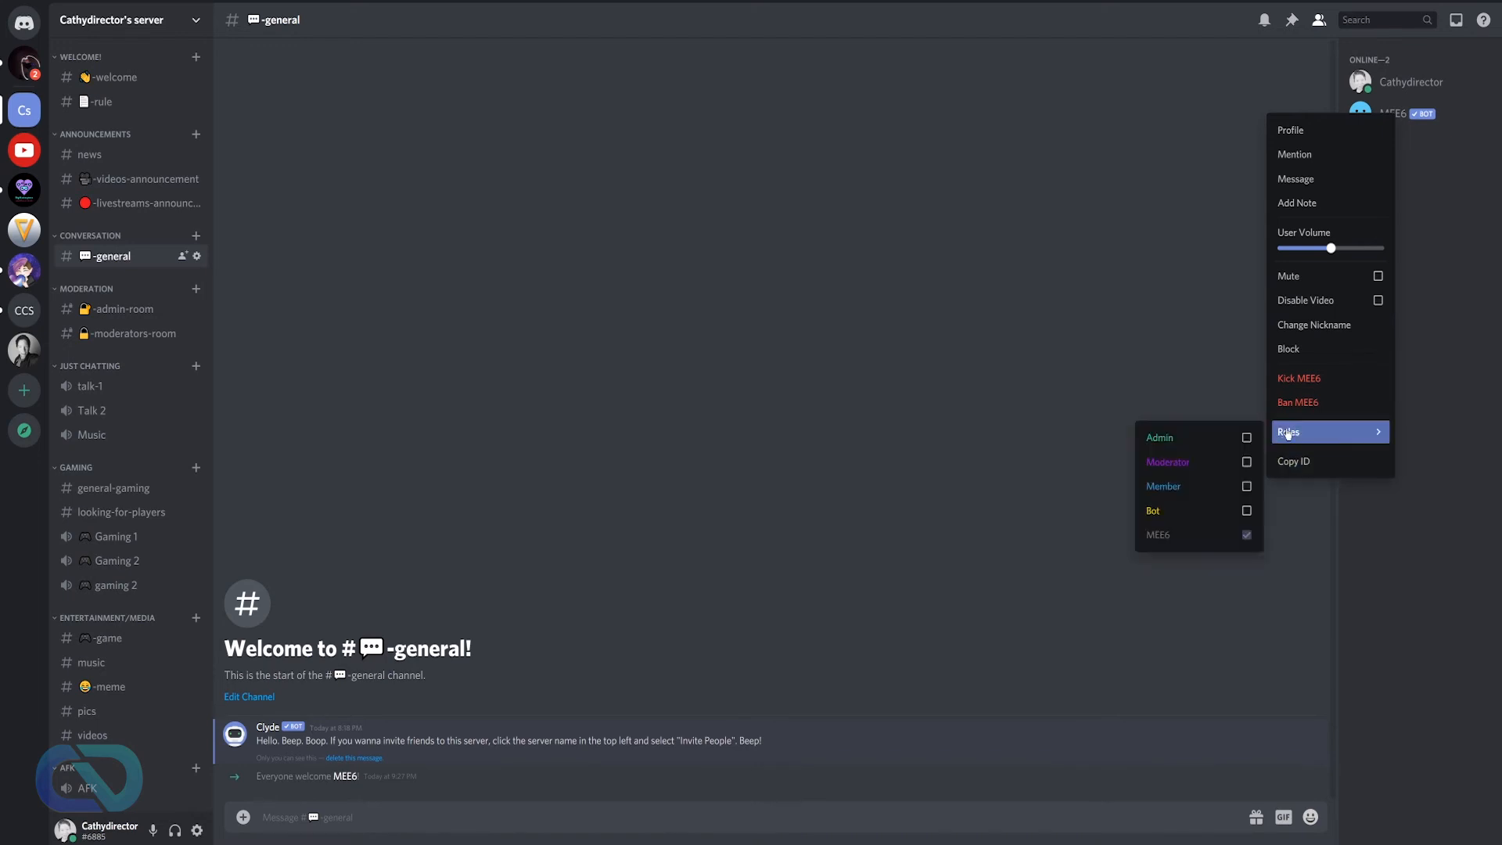
{"action": "left_click", "coordinate": [1248, 511]}
{"action": "left_click", "coordinate": [793, 374]}
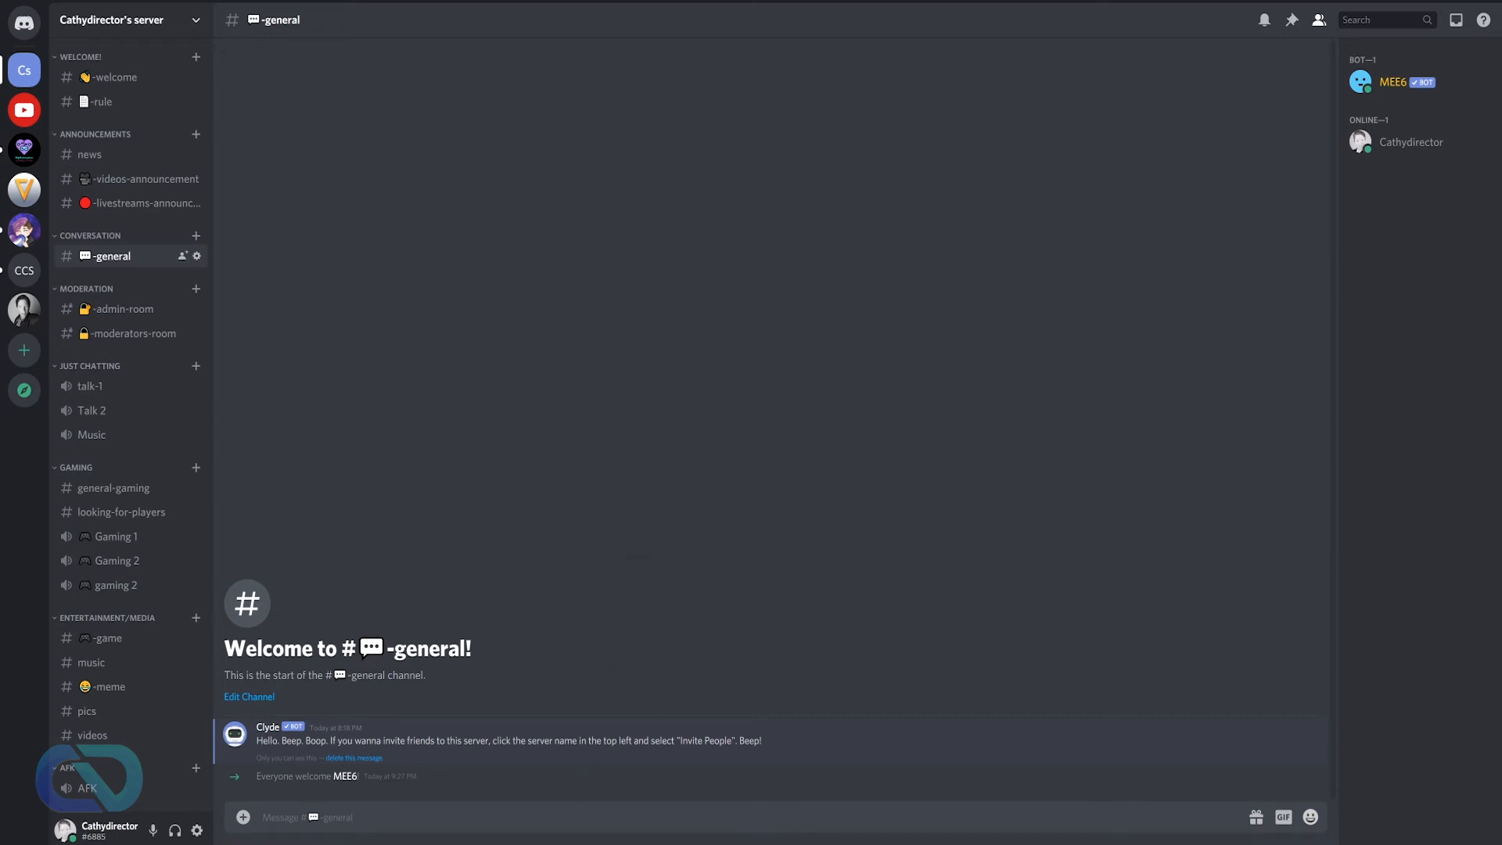
Switch to the MEE6 dashboard and have the Welcome plugin send a message in the welcome channel when a user joins
{"action": "mouse_move", "coordinate": [243, 844]}
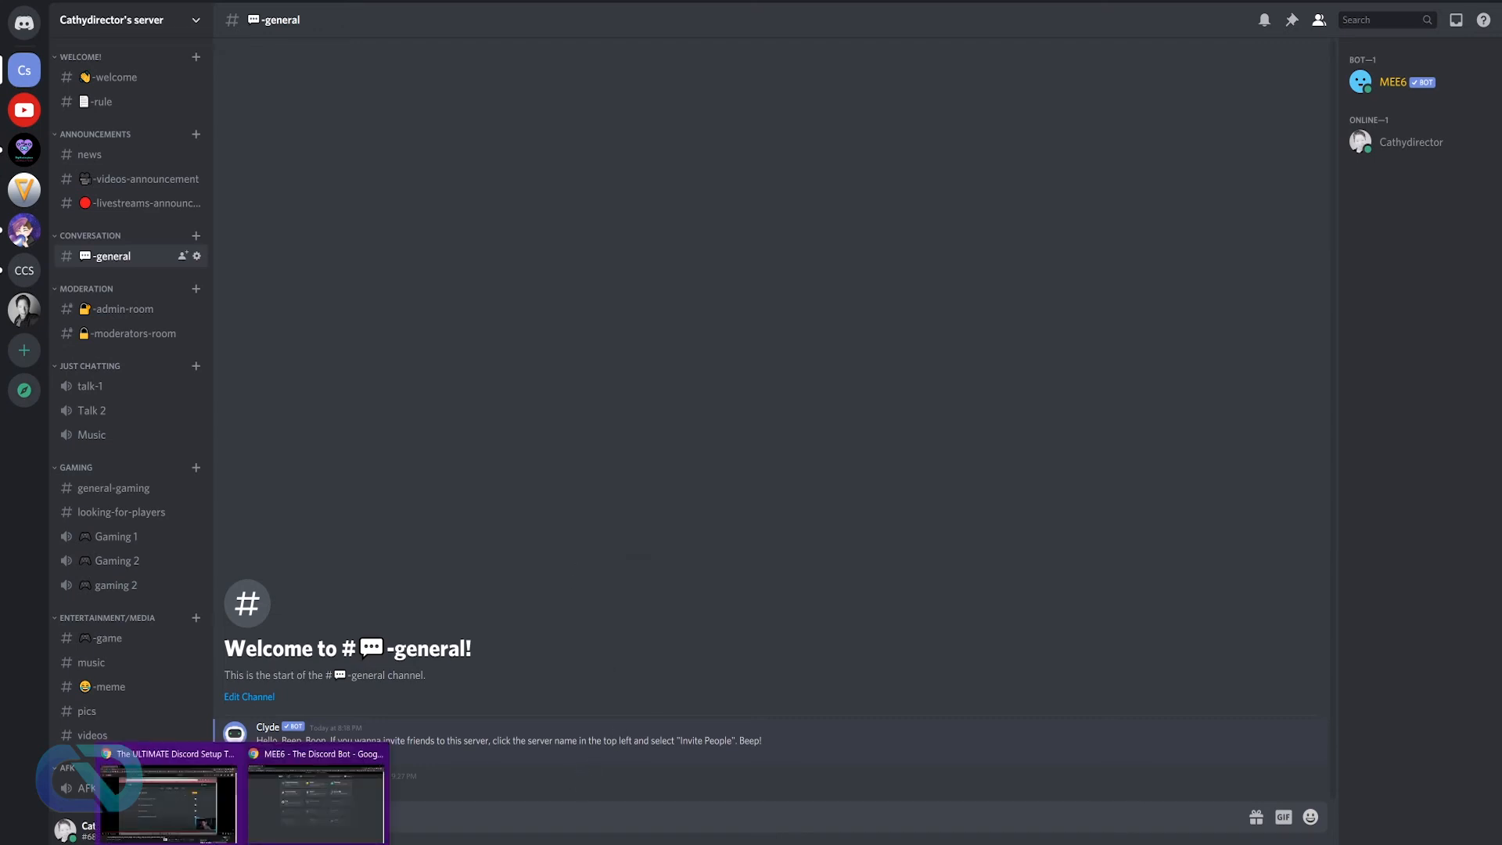
{"action": "left_click", "coordinate": [282, 821]}
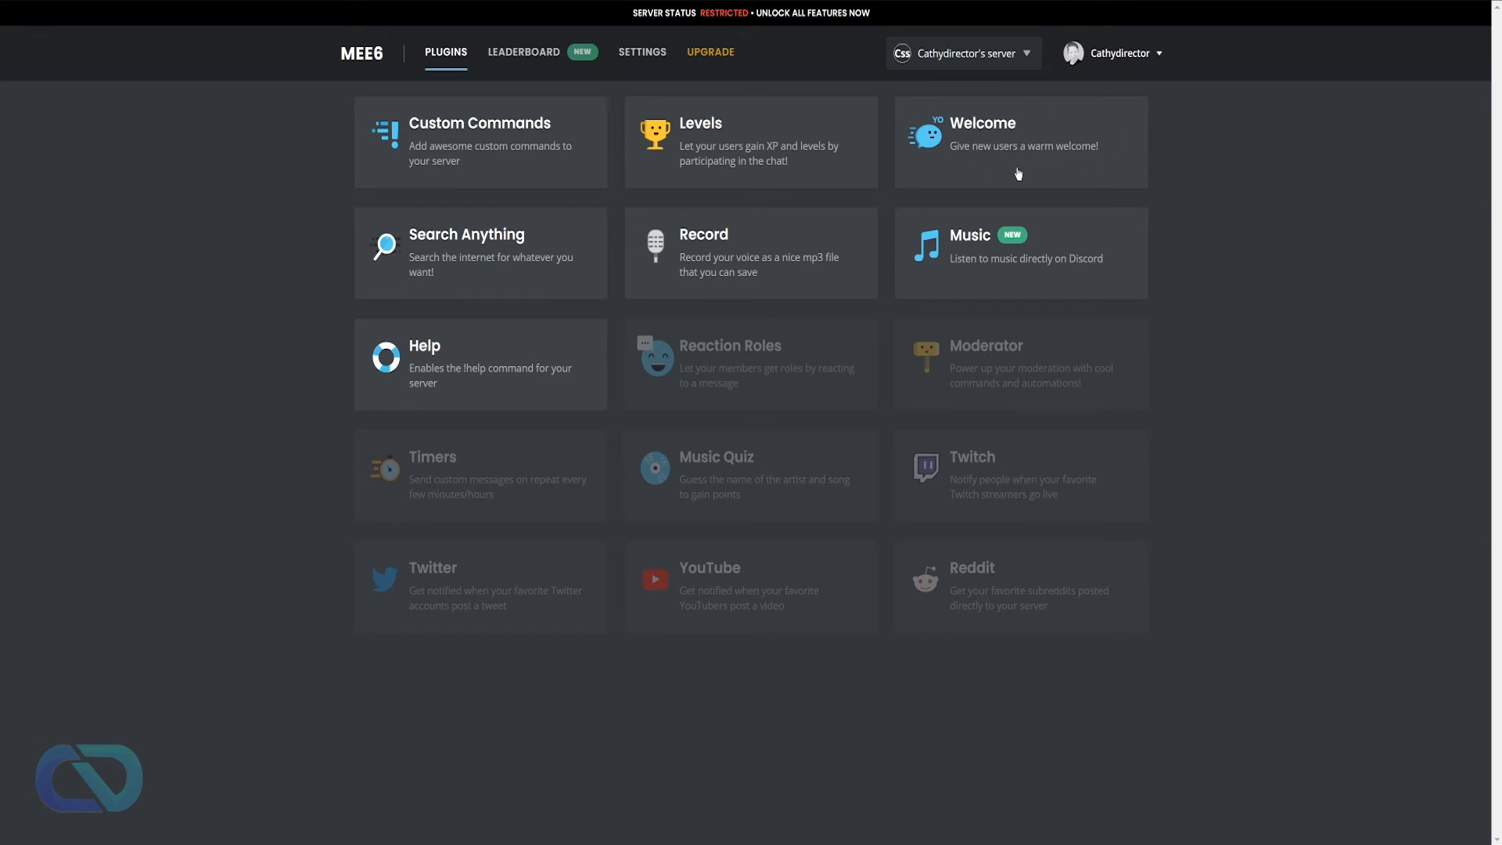
{"action": "left_click", "coordinate": [1082, 178]}
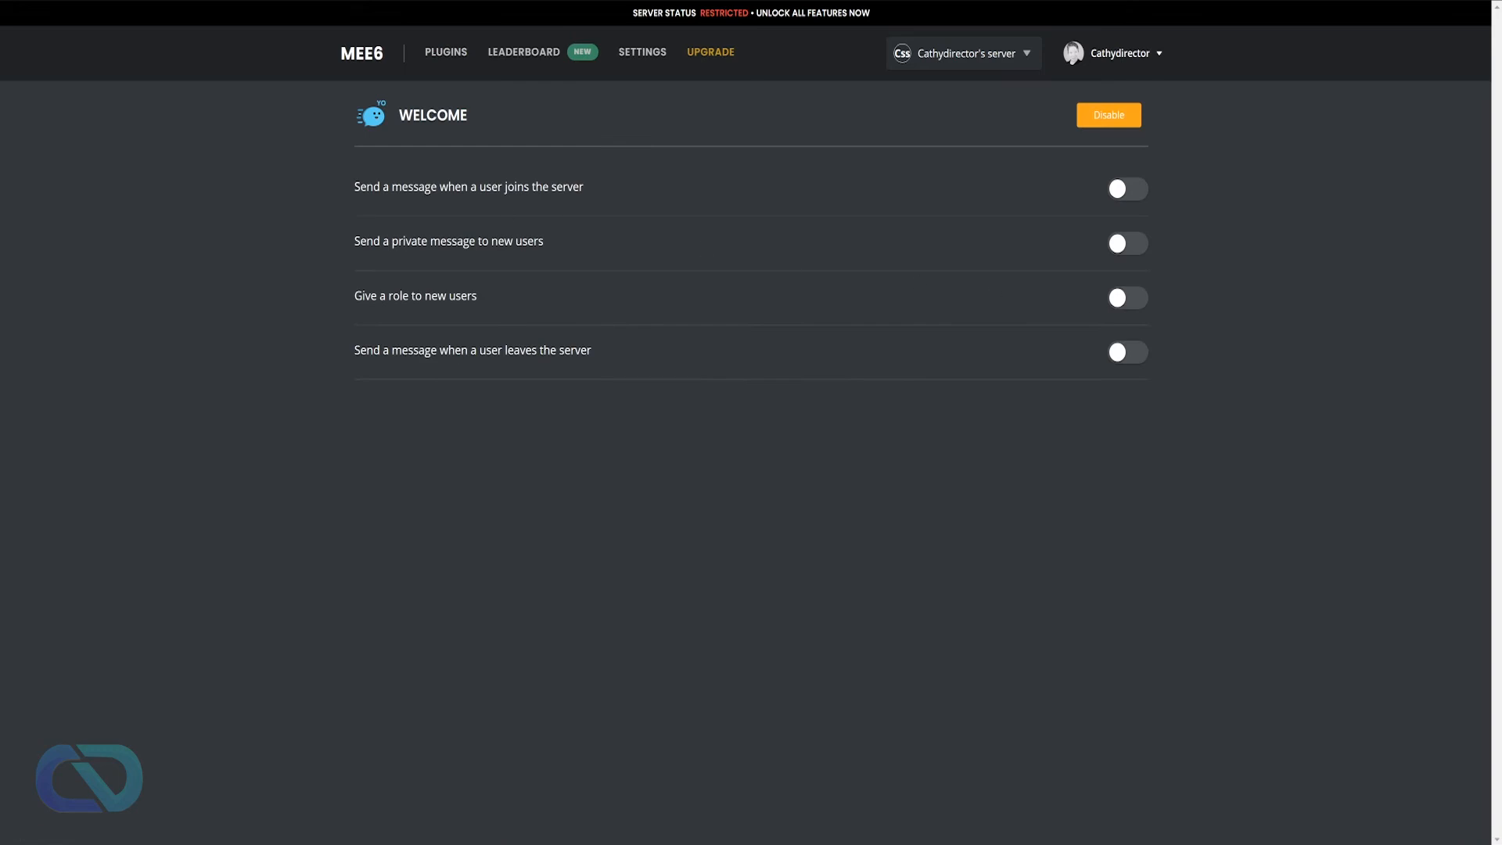
{"action": "left_click", "coordinate": [1127, 189]}
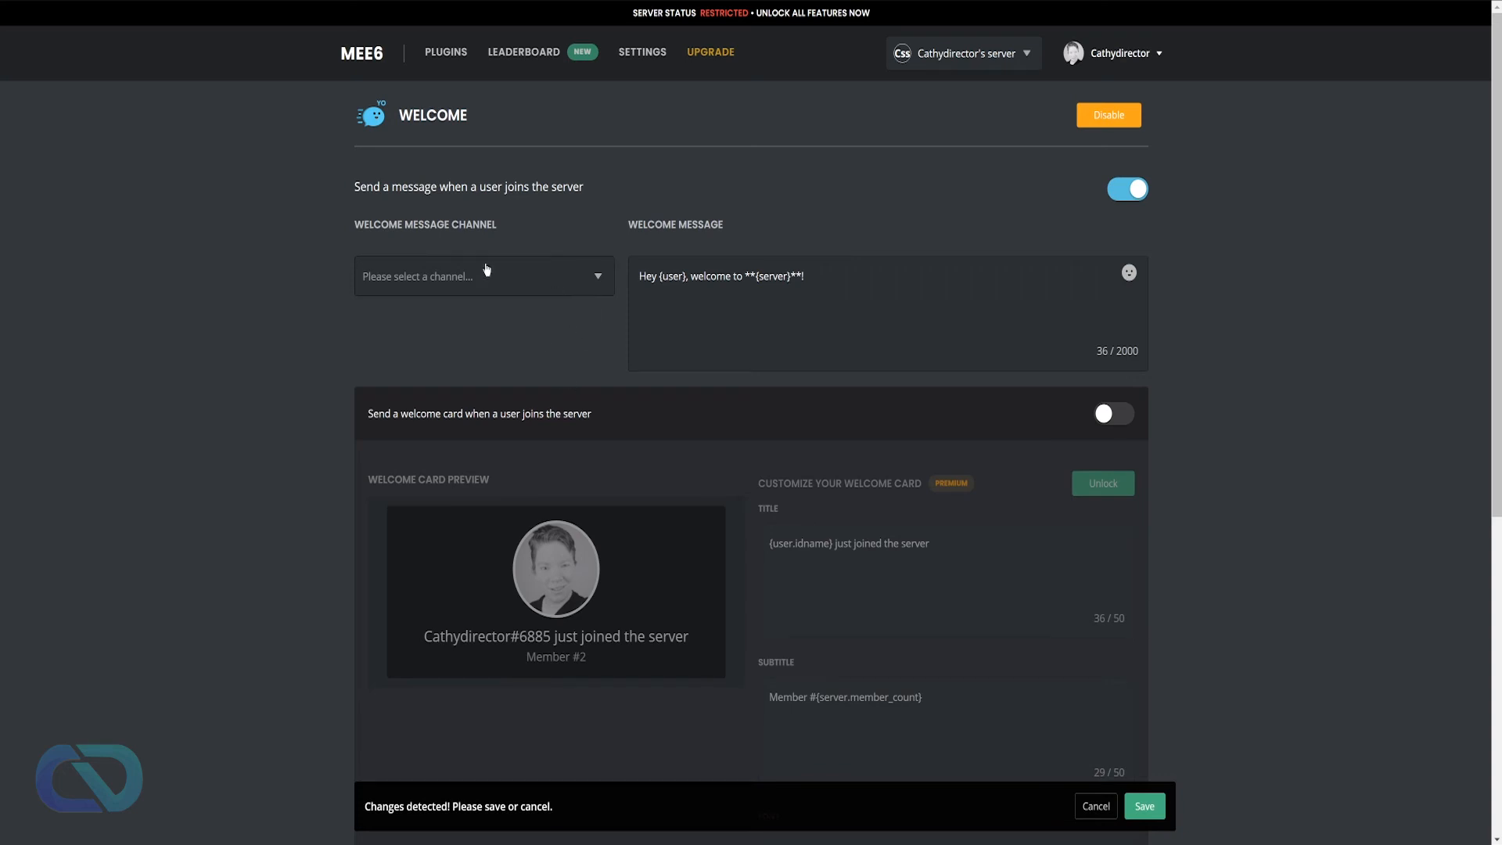
{"action": "left_click", "coordinate": [601, 280]}
{"action": "left_click", "coordinate": [432, 351]}
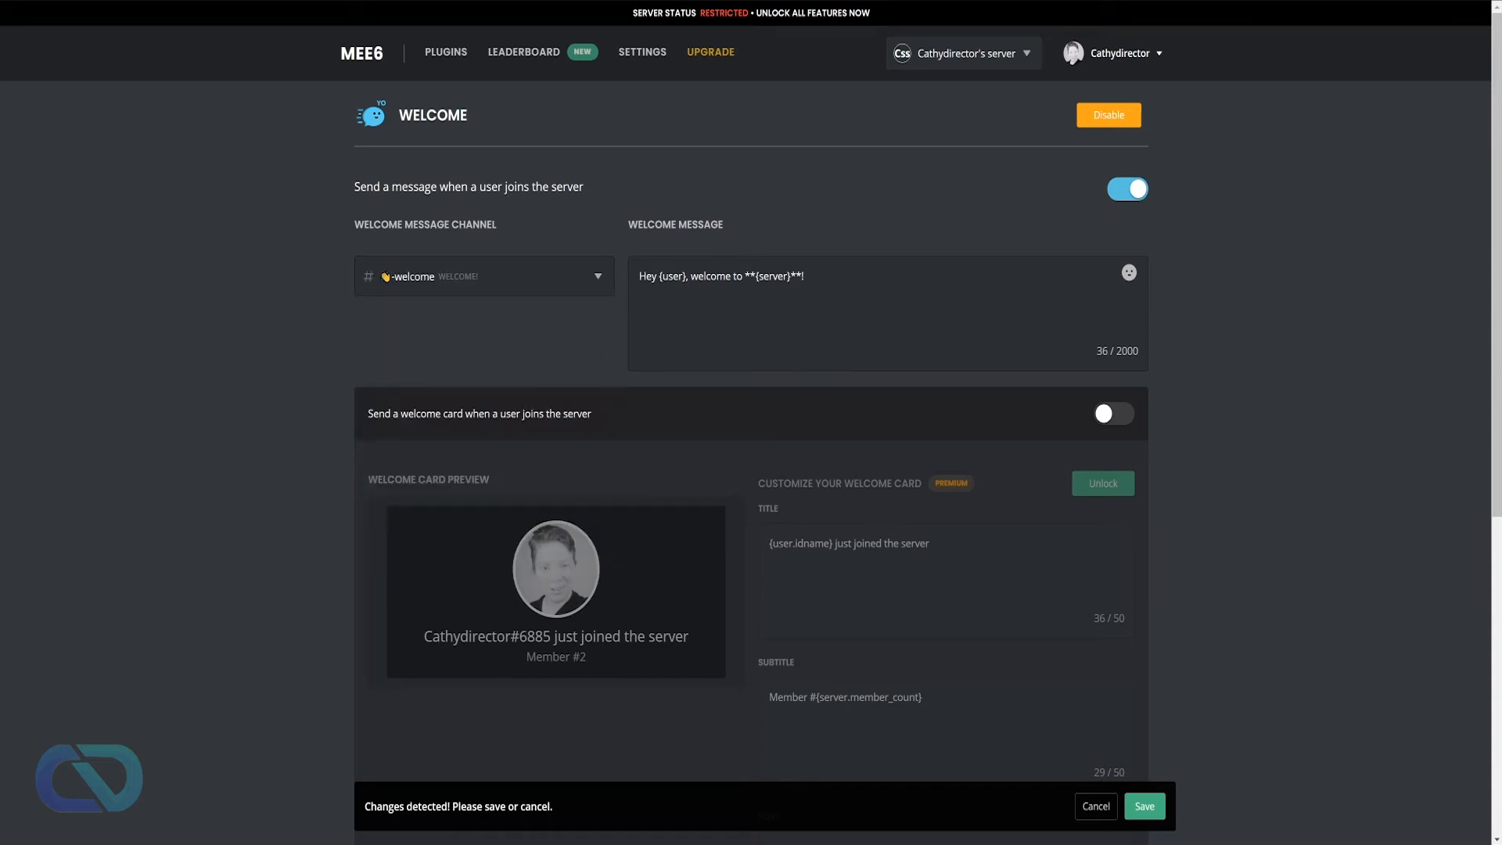
Examine the welcome message text, the welcome card settings, and the private message and new-user role options
{"action": "key", "text": "ctrl+a"}
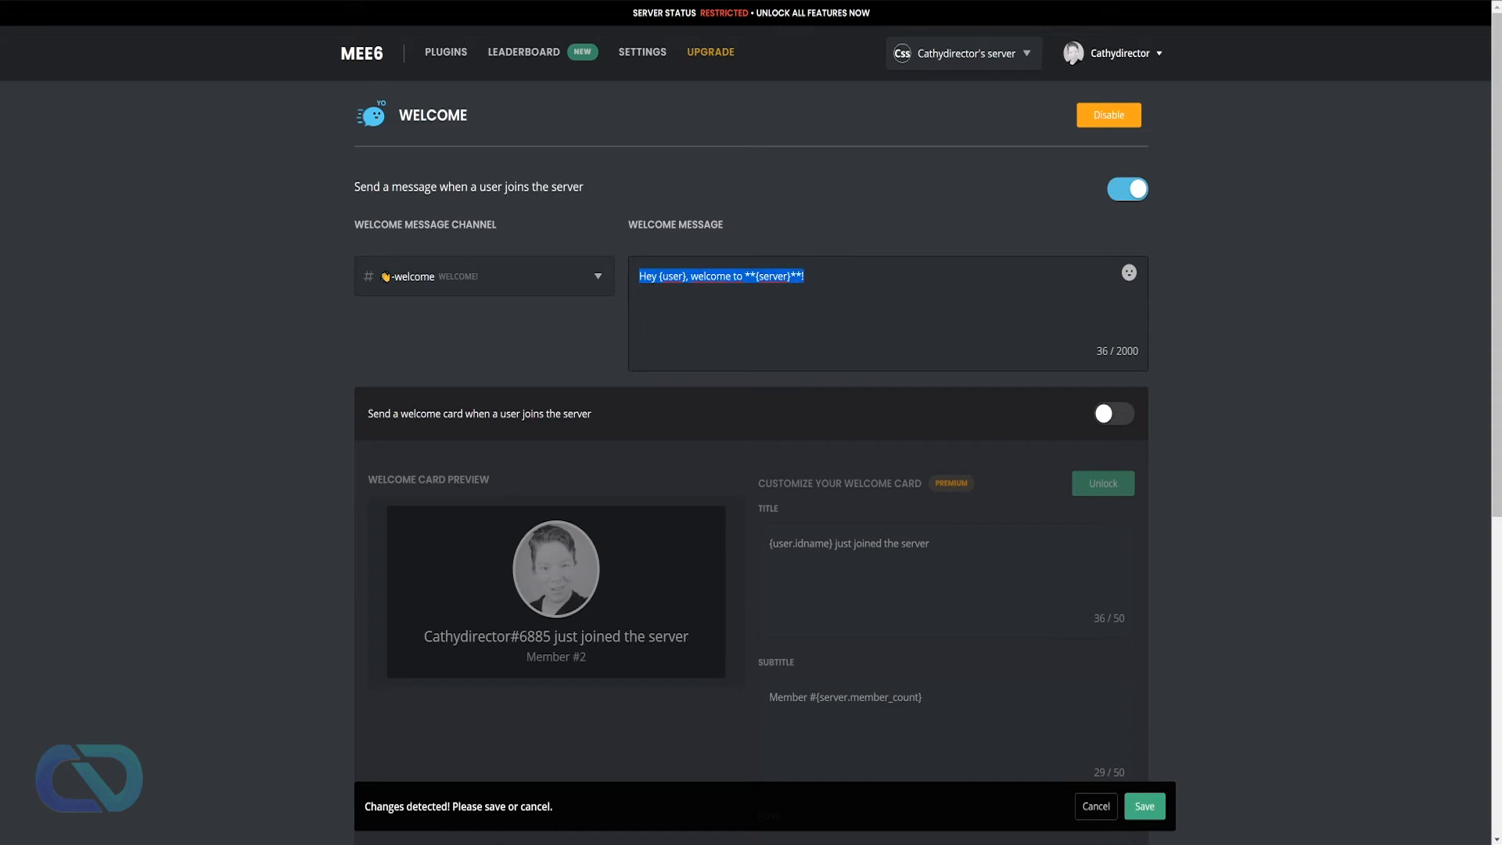
{"action": "left_click", "coordinate": [660, 276]}
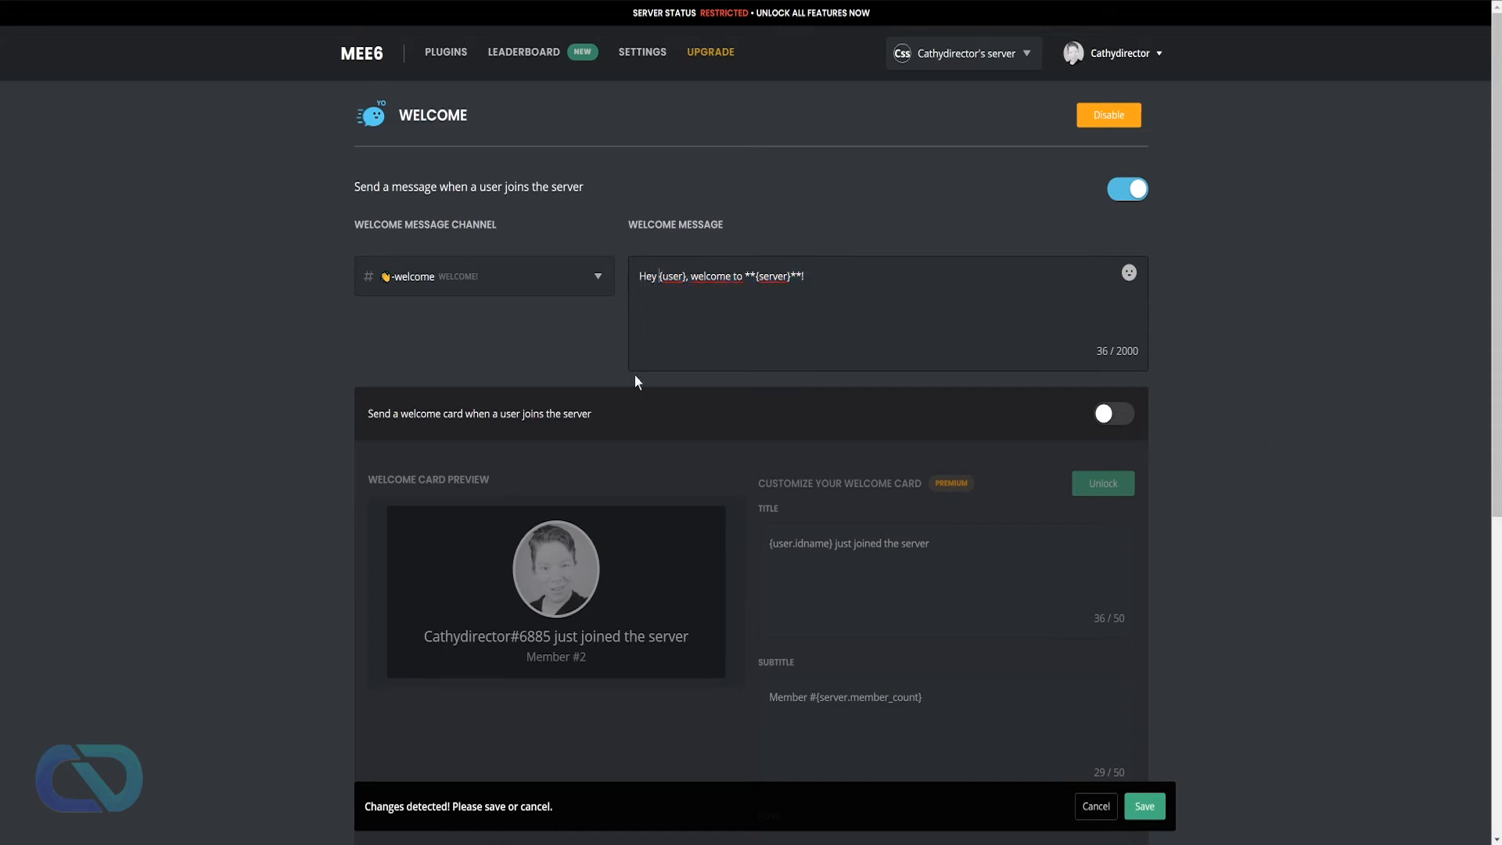
{"action": "left_click_drag", "start_coordinate": [442, 414], "coordinate": [617, 420]}
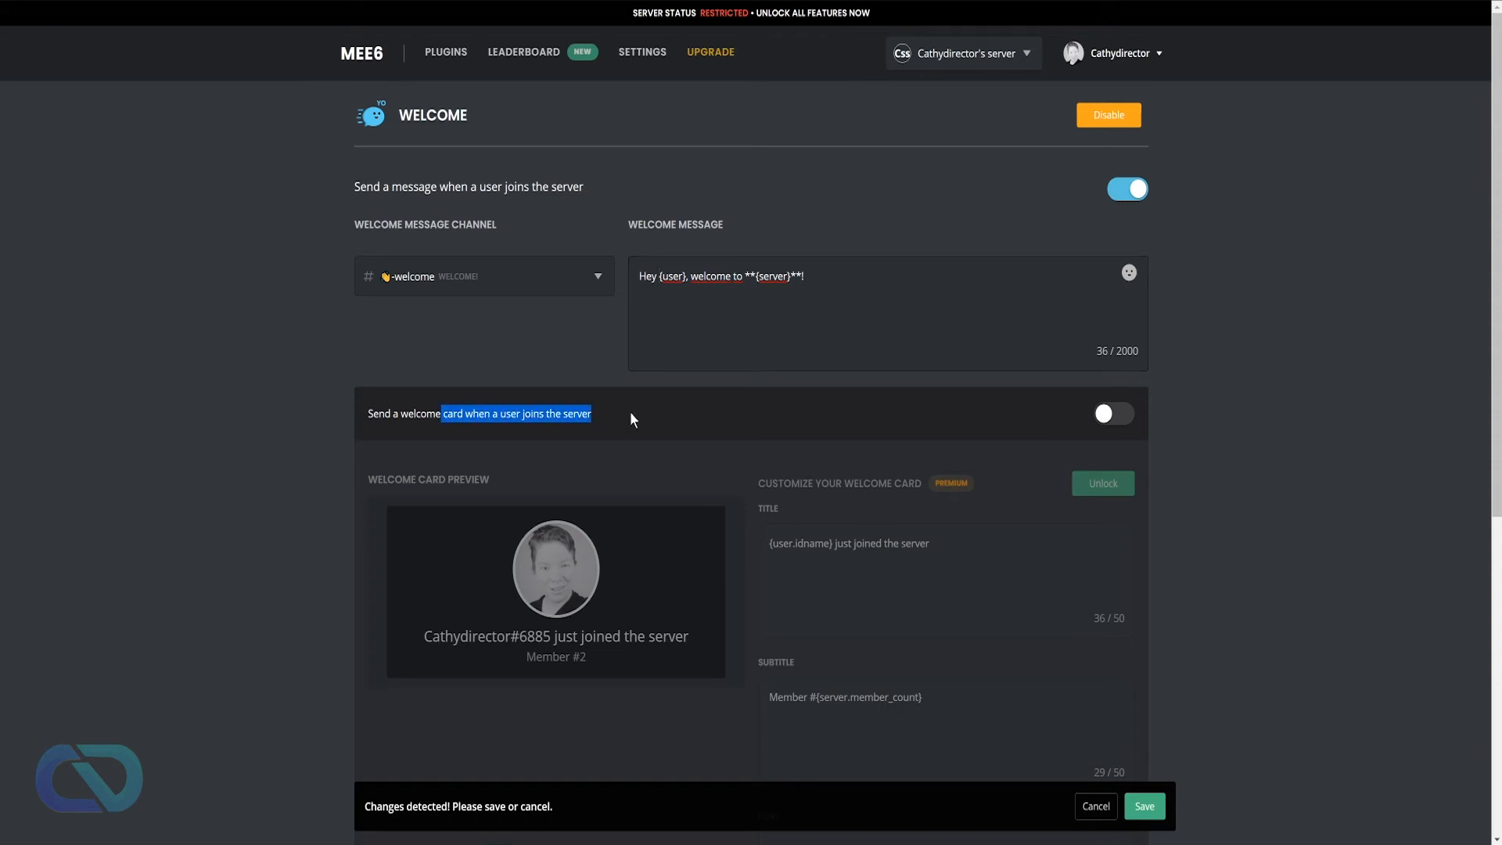
{"action": "scroll", "coordinate": [876, 403], "scroll_direction": "down", "scroll_amount": 5}
{"action": "scroll", "coordinate": [877, 399], "scroll_direction": "down", "scroll_amount": 1}
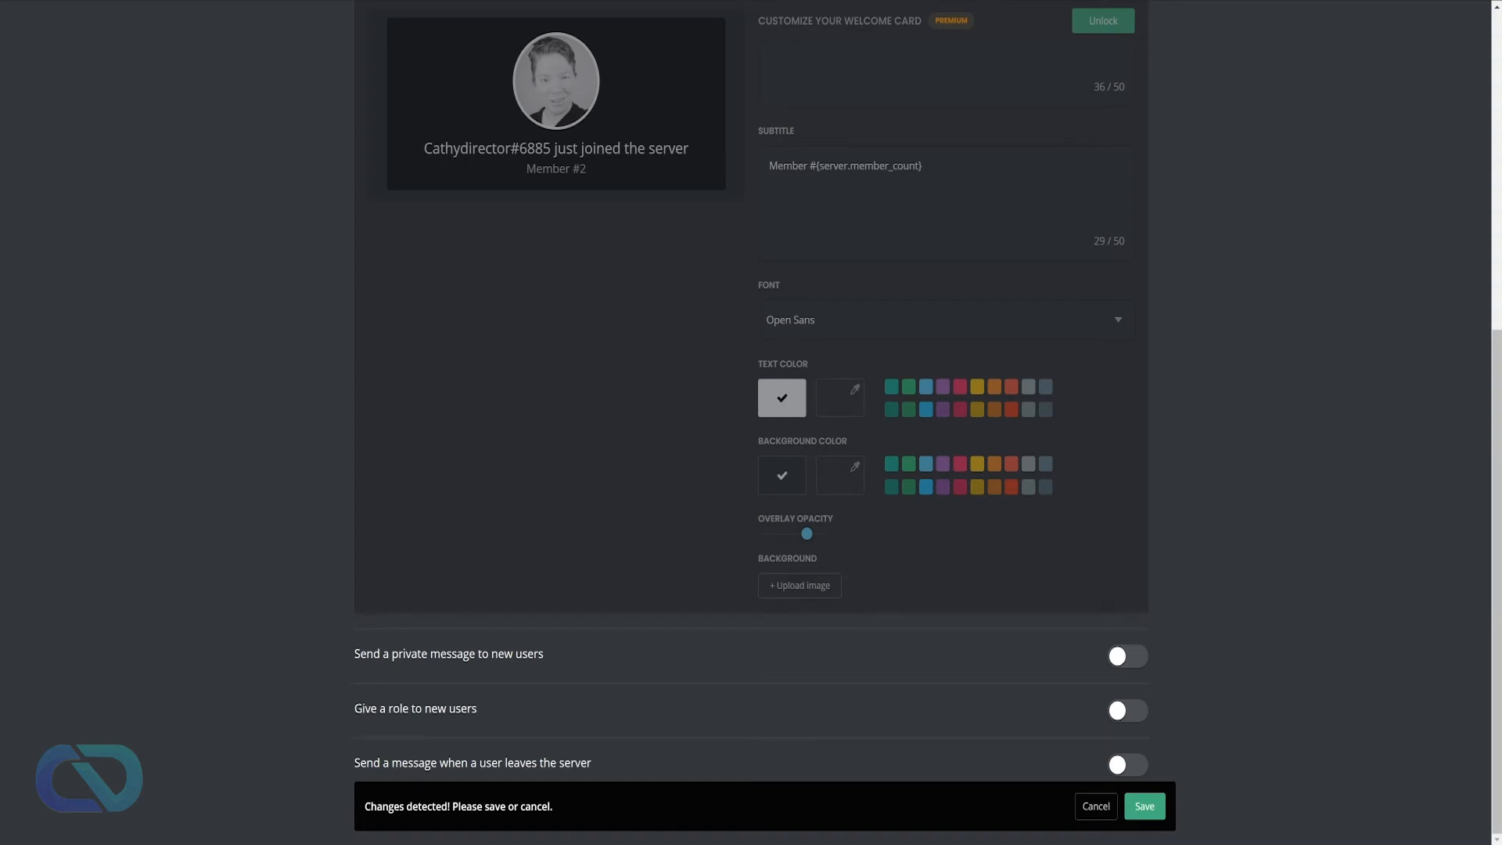
{"action": "left_click_drag", "start_coordinate": [359, 654], "coordinate": [497, 654]}
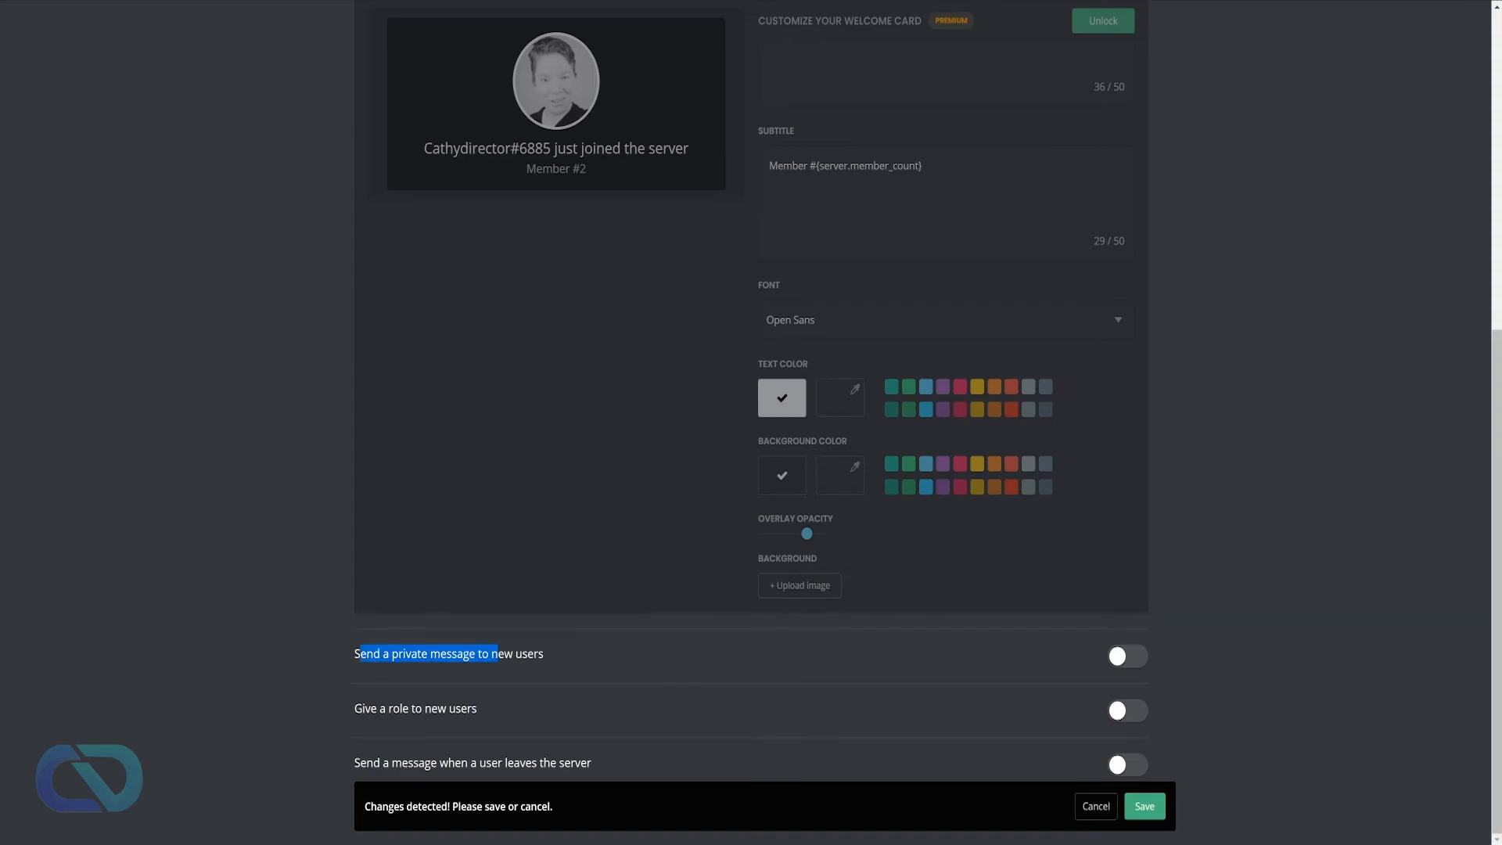
{"action": "left_click", "coordinate": [498, 656]}
{"action": "left_click_drag", "start_coordinate": [546, 654], "coordinate": [482, 653]}
{"action": "left_click", "coordinate": [482, 655]}
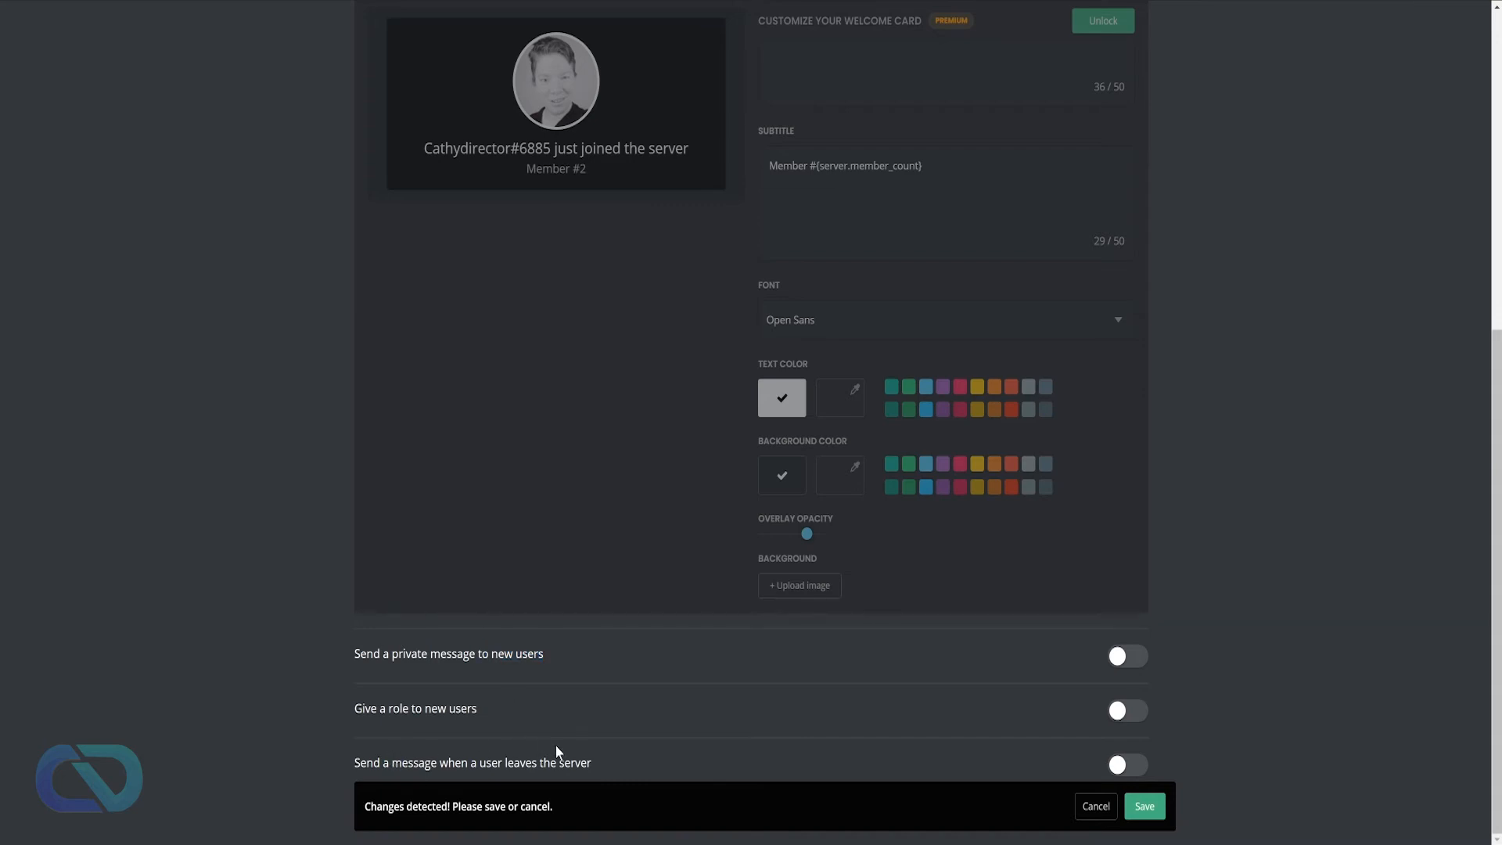
{"action": "left_click_drag", "start_coordinate": [371, 708], "coordinate": [541, 718]}
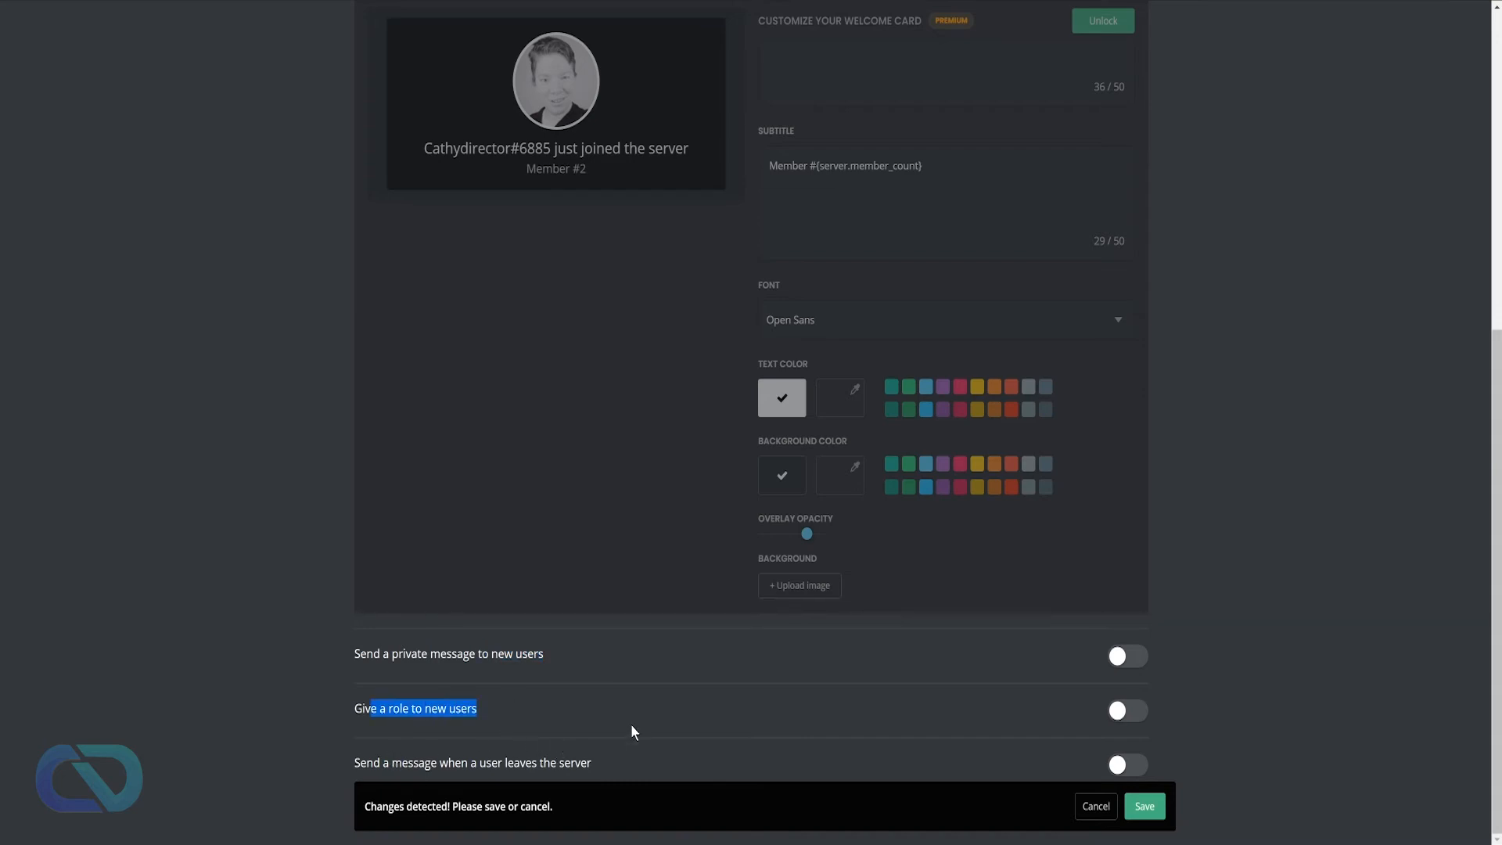
Have the Welcome plugin give new users the Member role, and check the notice below the role list
{"action": "left_click", "coordinate": [1135, 716]}
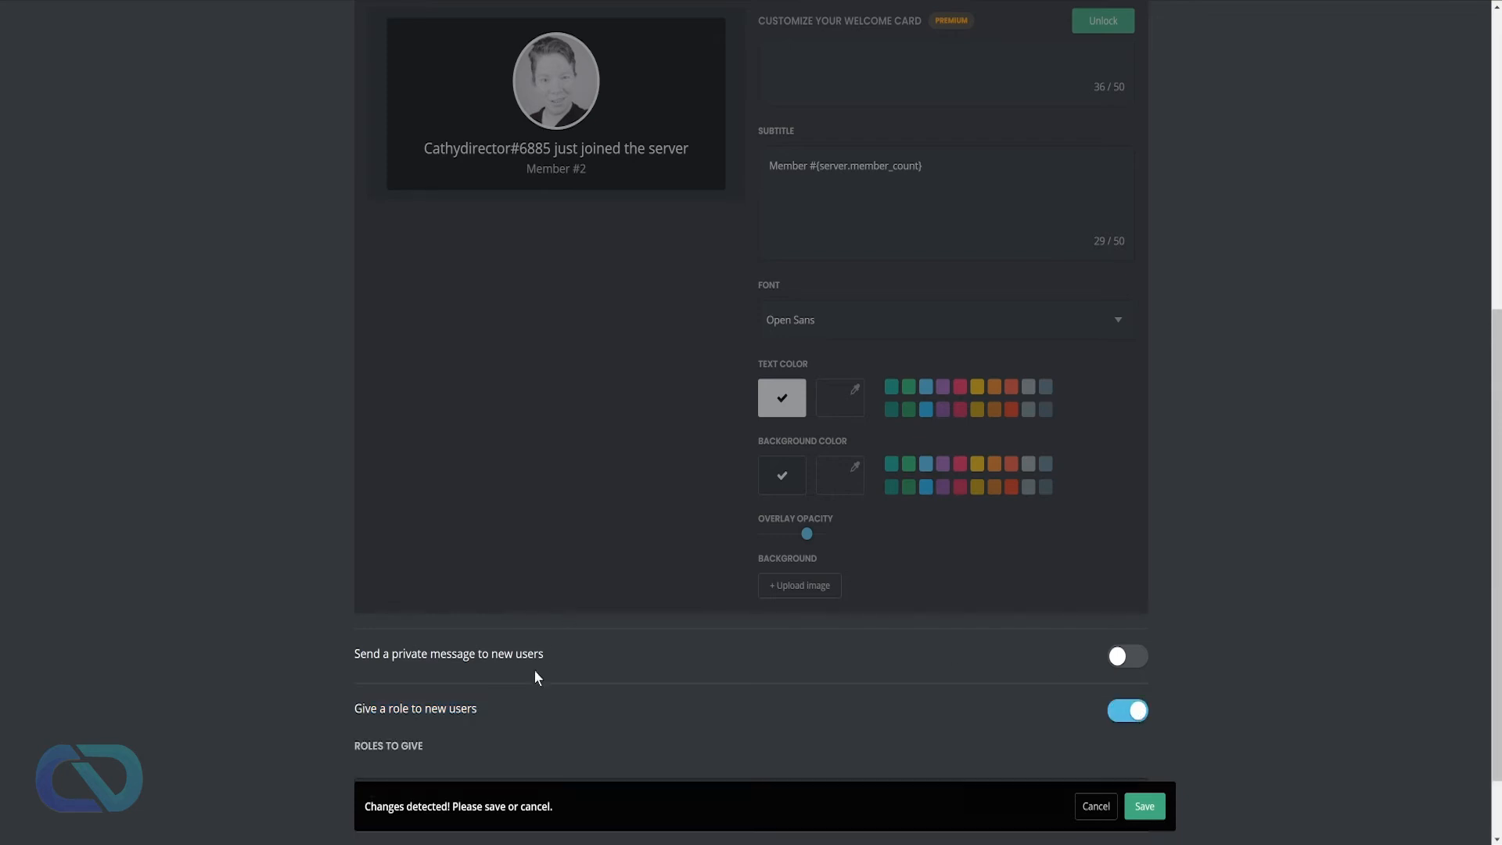
{"action": "scroll", "coordinate": [598, 635], "scroll_direction": "down", "scroll_amount": 1}
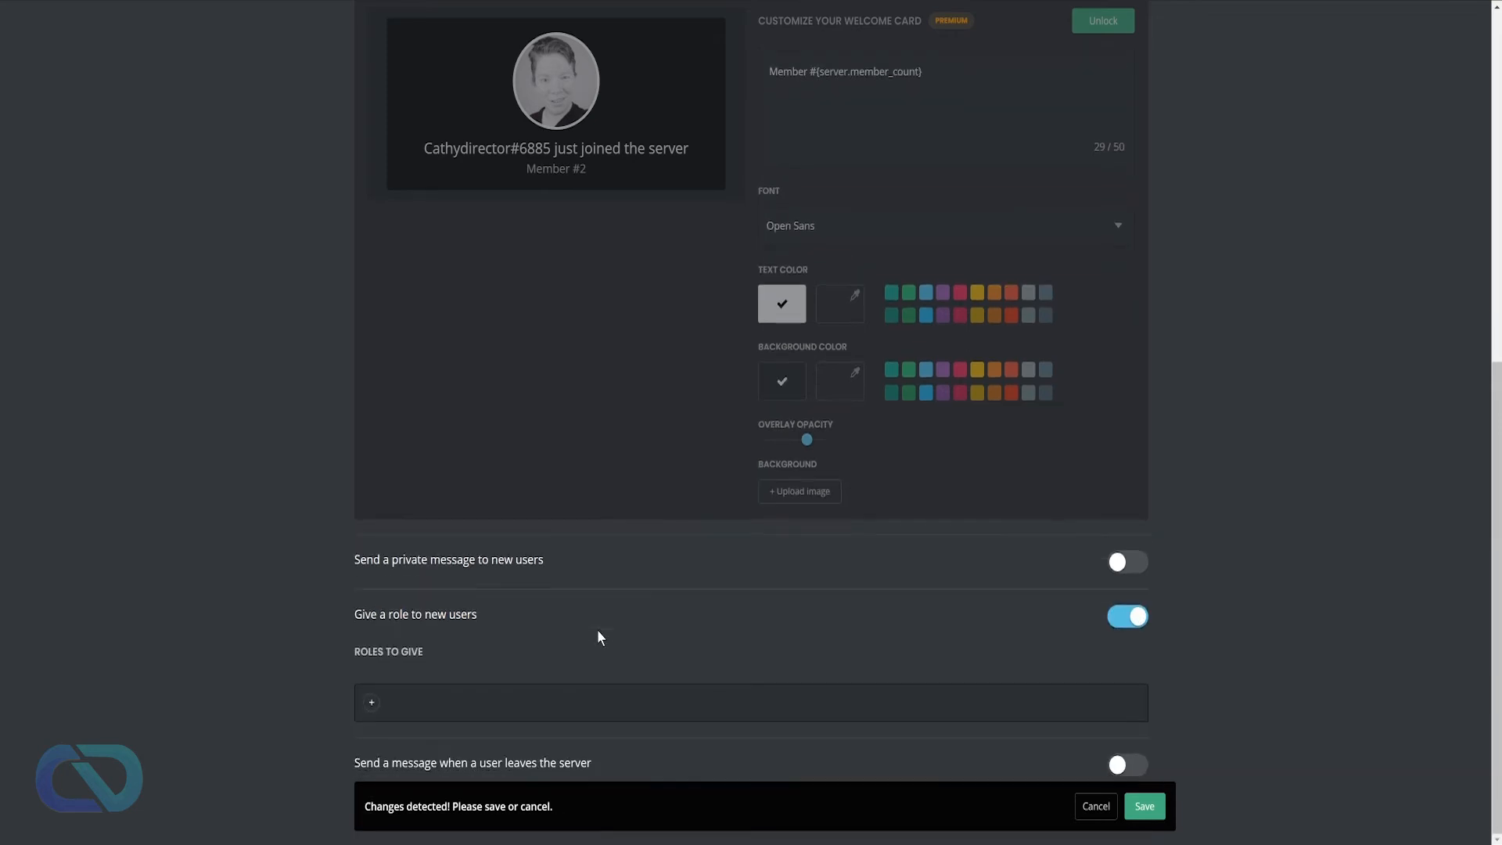
{"action": "left_click", "coordinate": [371, 704]}
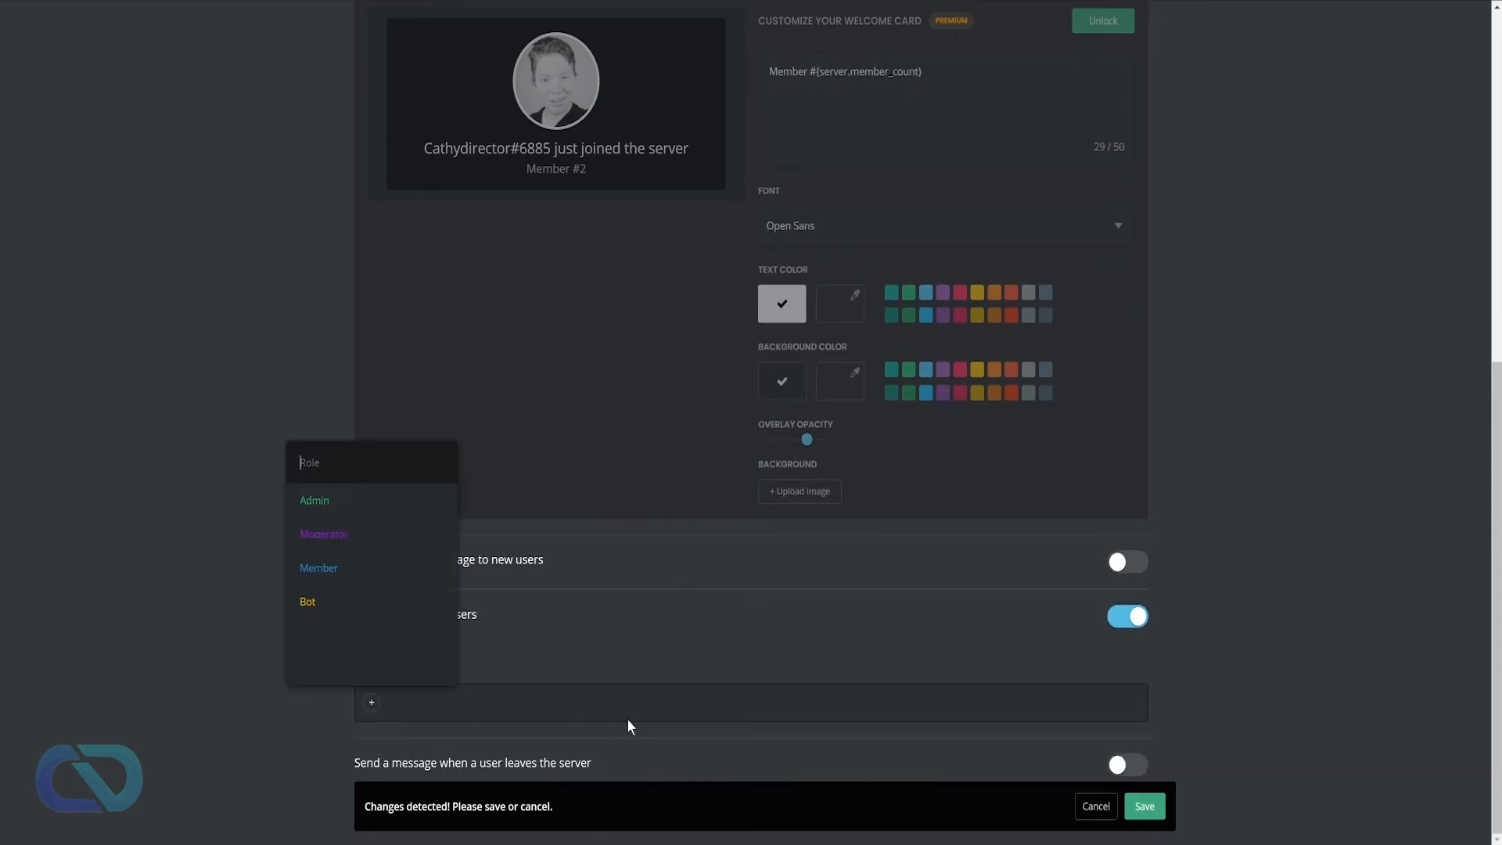
{"action": "left_click", "coordinate": [325, 574]}
{"action": "scroll", "coordinate": [852, 669], "scroll_direction": "down", "scroll_amount": 1}
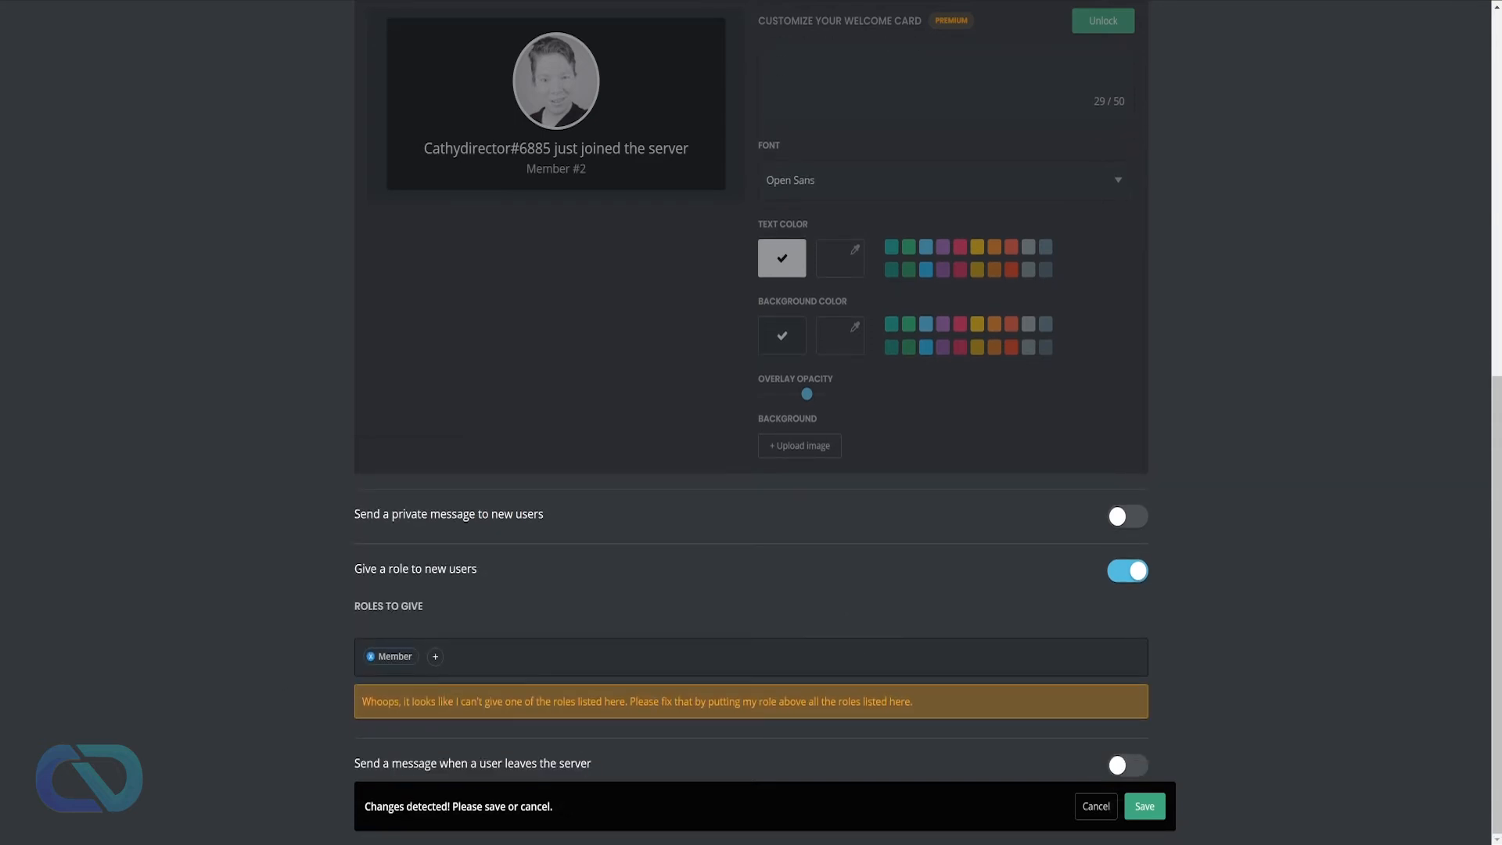
{"action": "left_click_drag", "start_coordinate": [389, 701], "coordinate": [814, 698]}
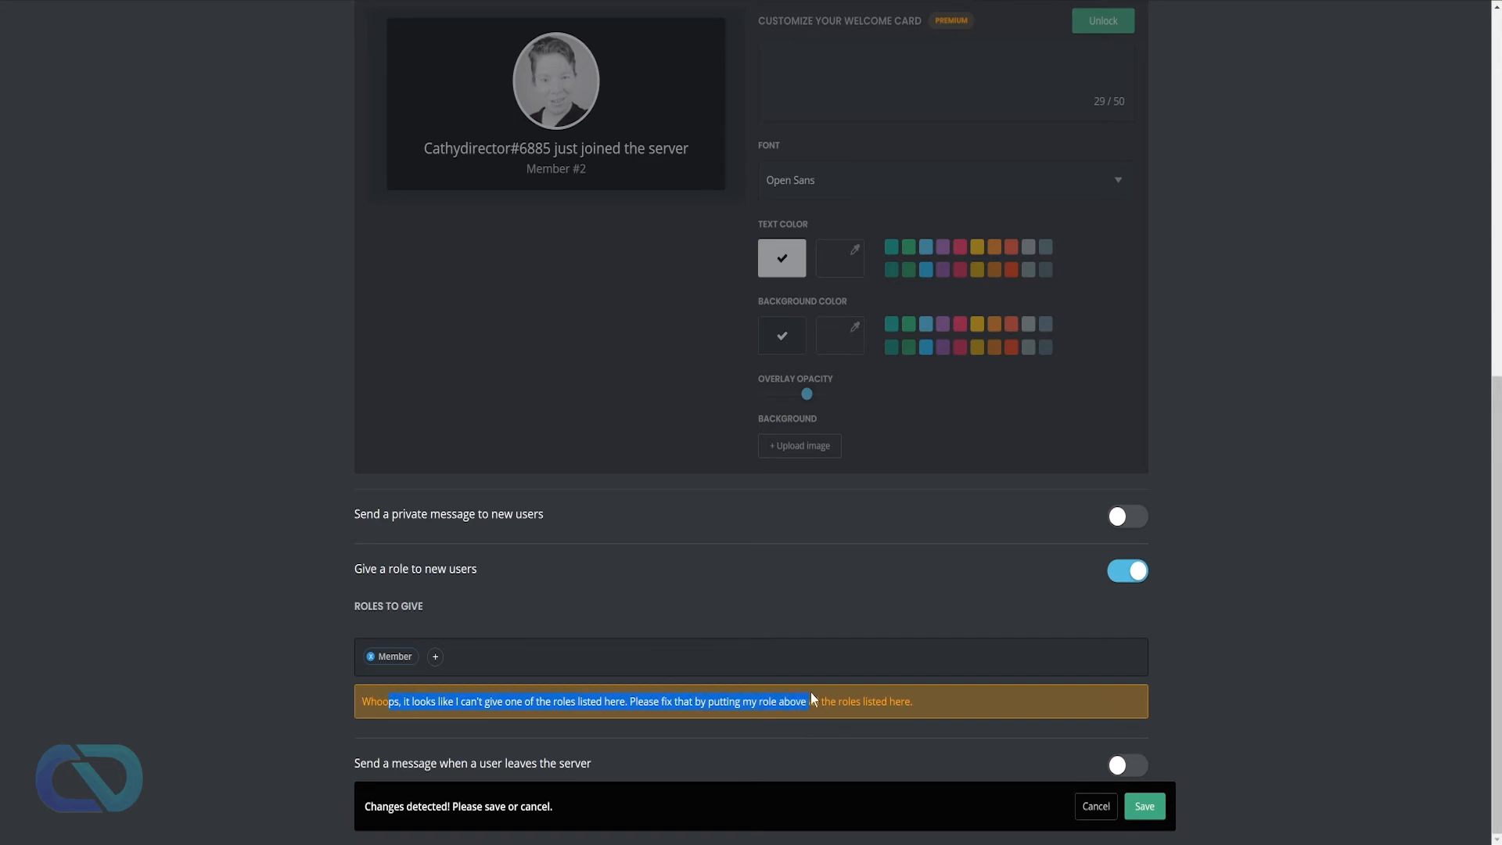
{"action": "left_click", "coordinate": [811, 696]}
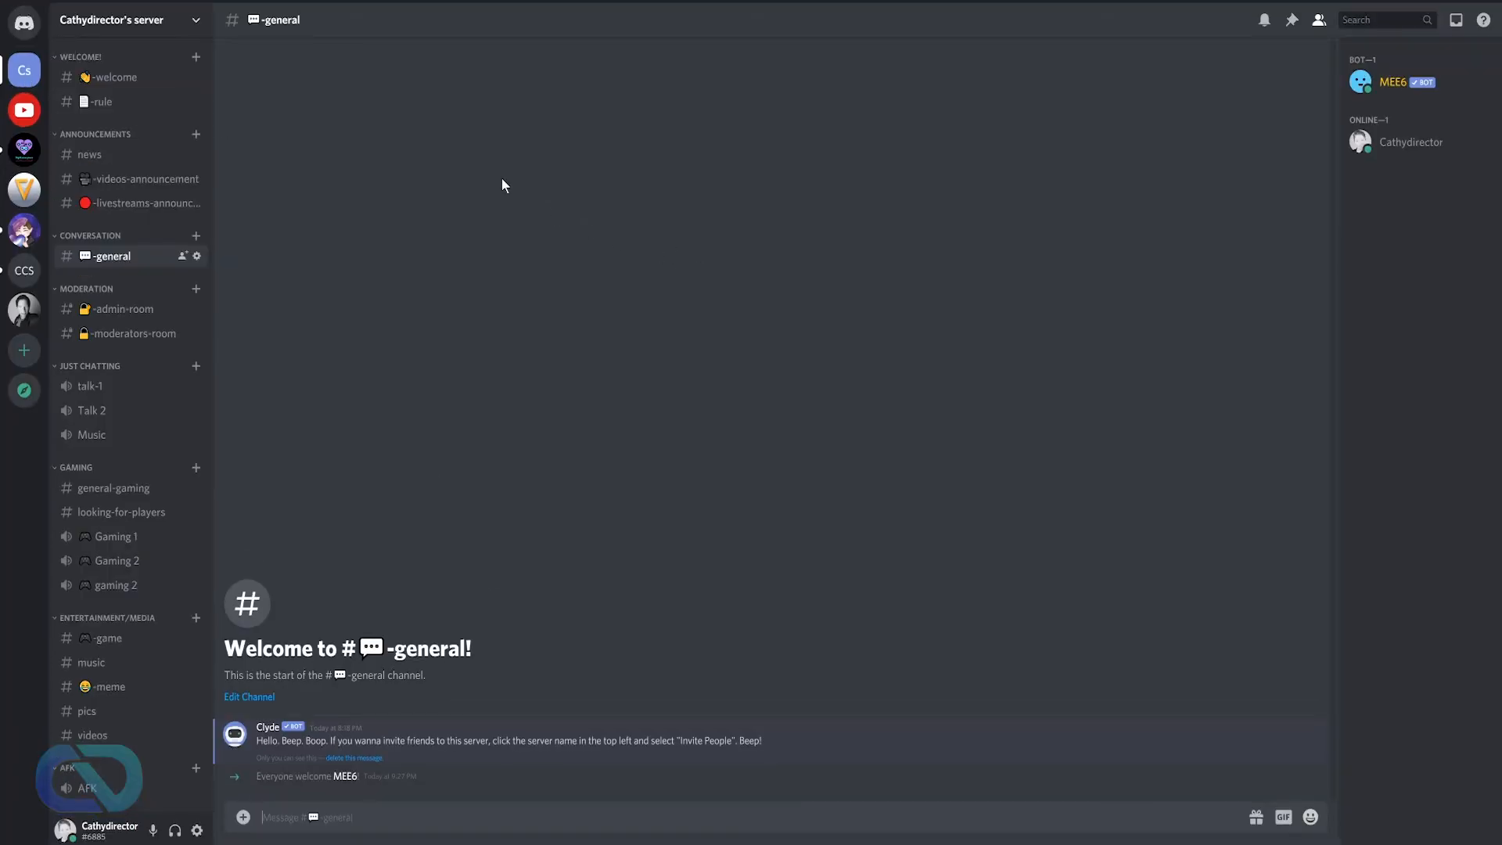
Switch to Discord, move the MEE6 role above all other roles in the server settings, and save the changes
{"action": "left_click", "coordinate": [196, 20]}
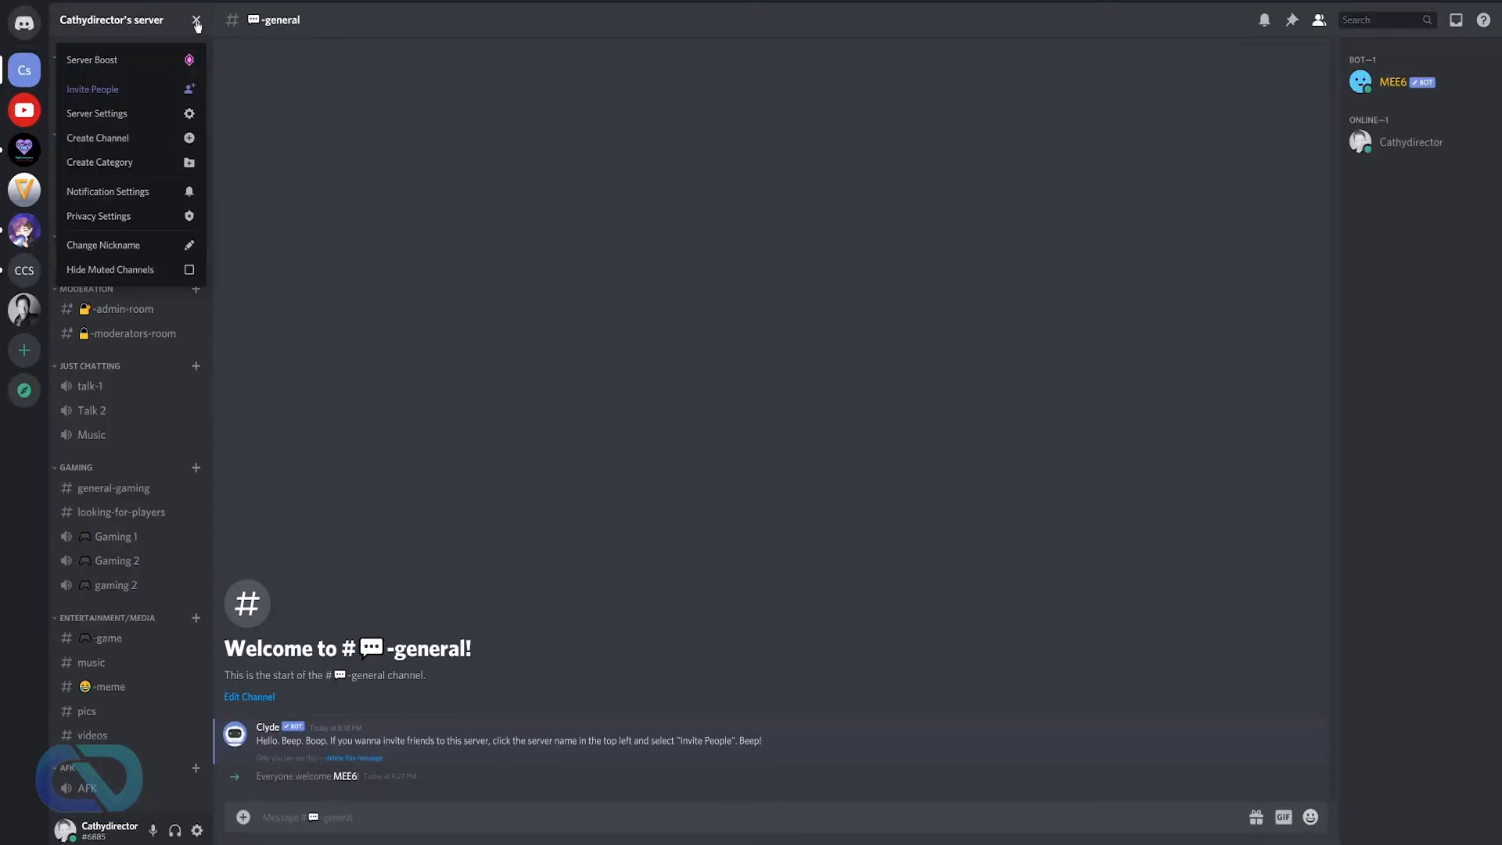
{"action": "left_click", "coordinate": [88, 123]}
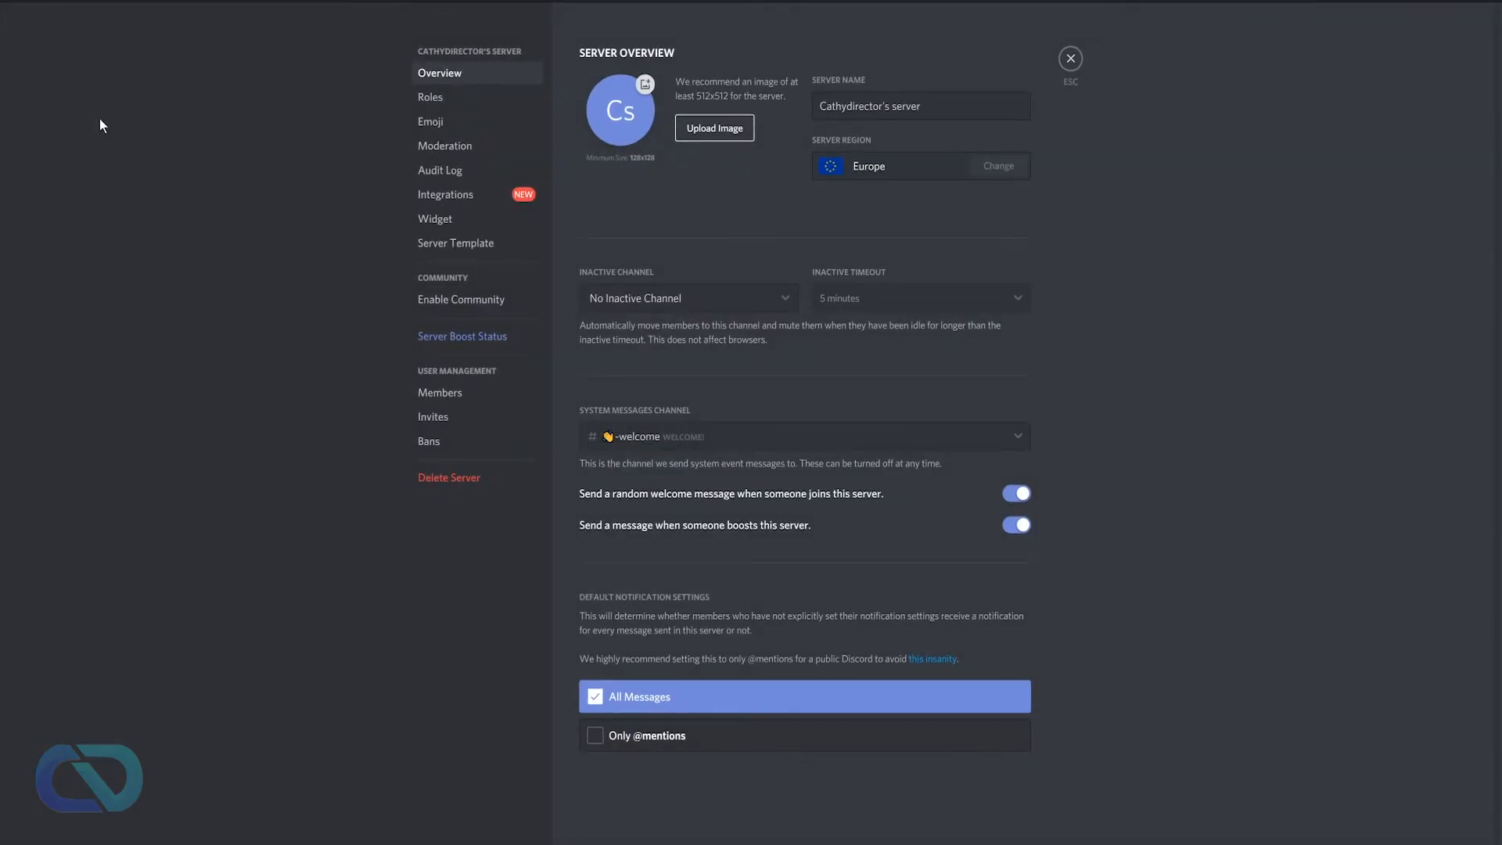
{"action": "left_click", "coordinate": [434, 103]}
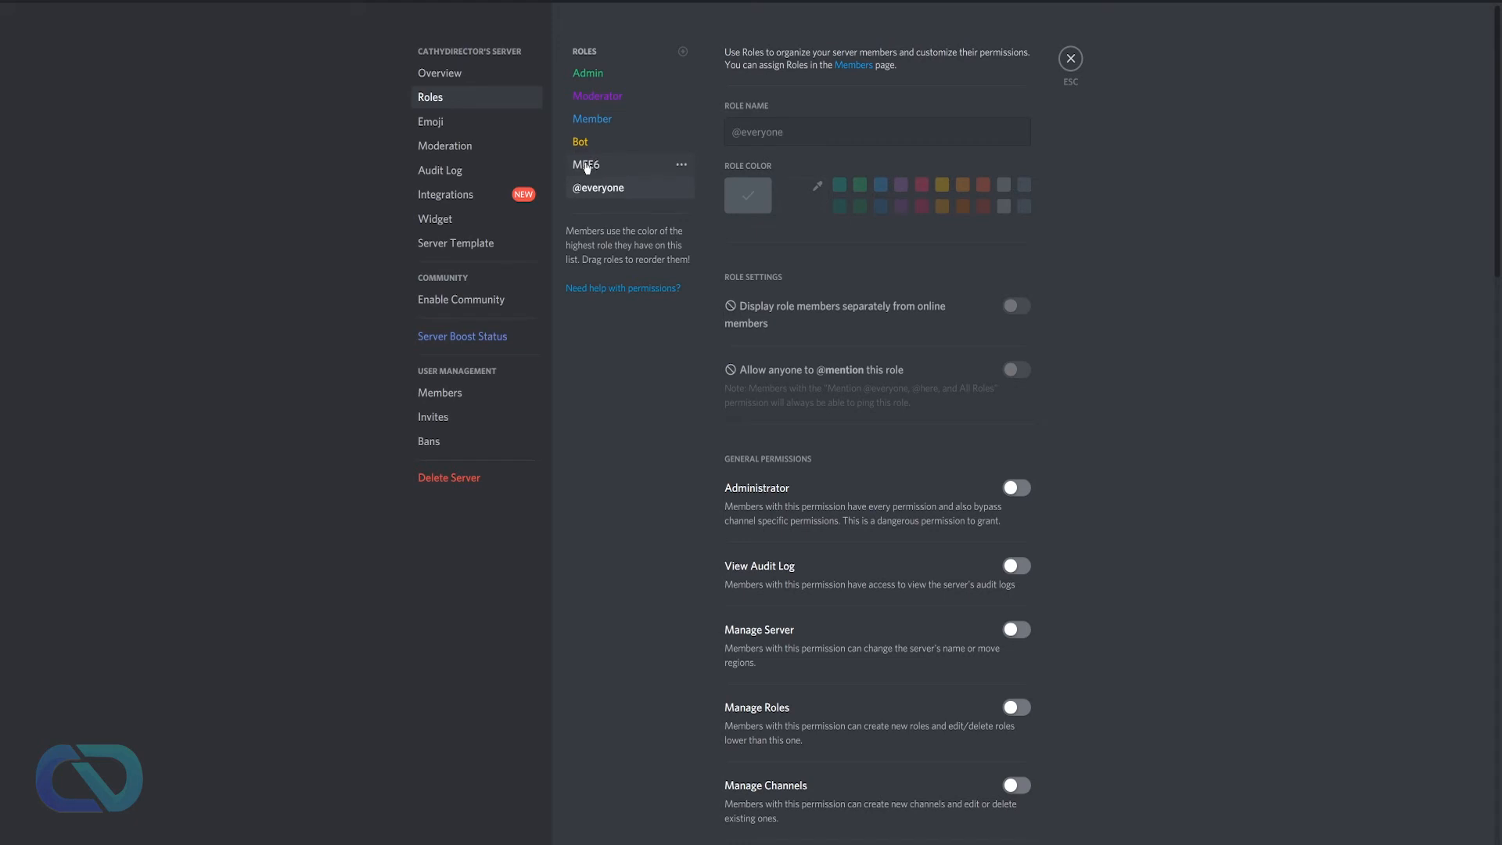
{"action": "left_click_drag", "start_coordinate": [586, 169], "coordinate": [590, 63]}
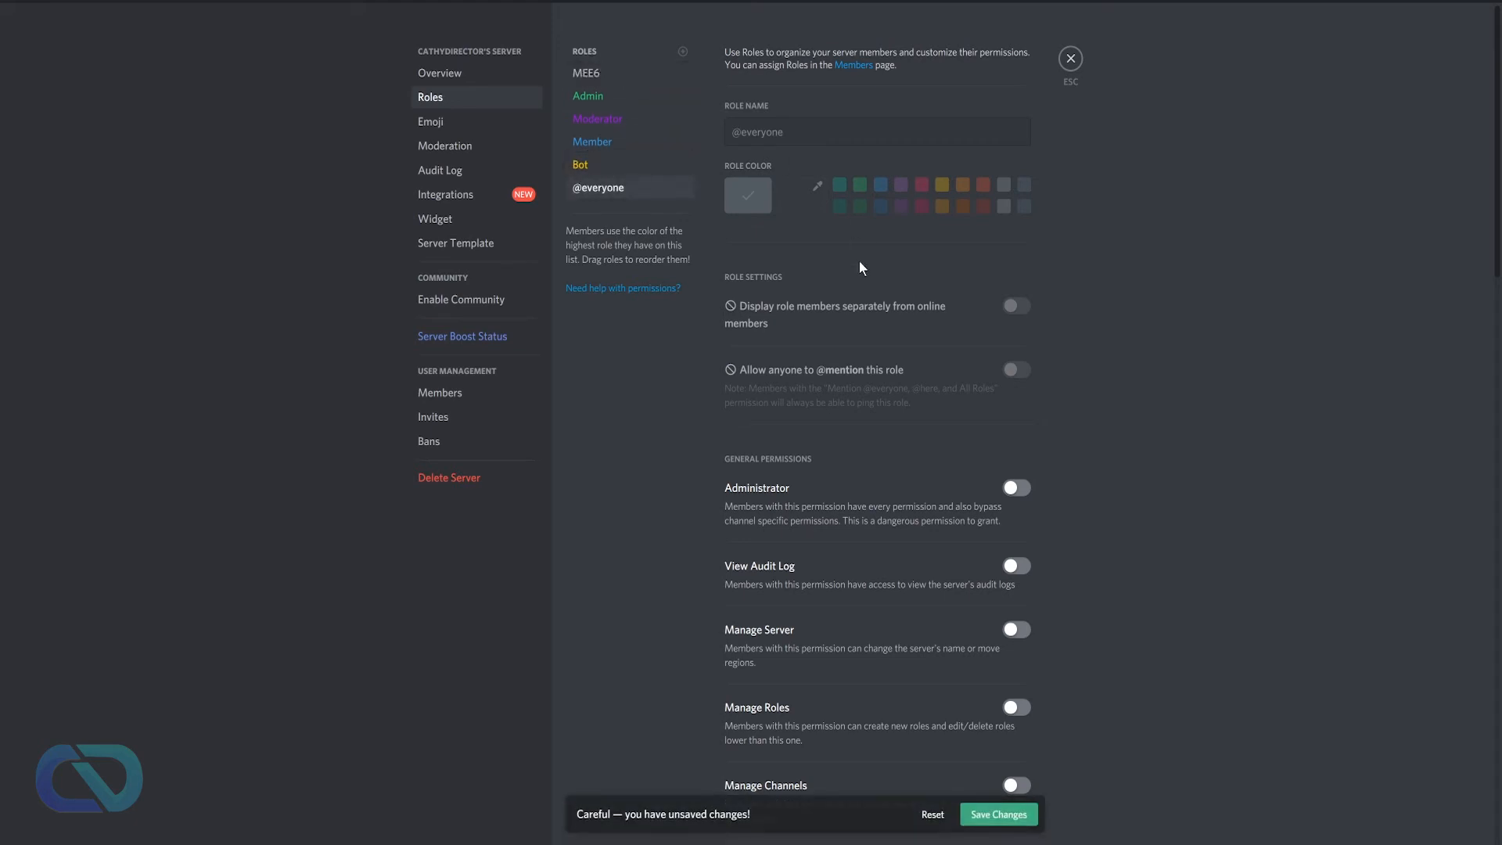
{"action": "left_click", "coordinate": [1029, 818]}
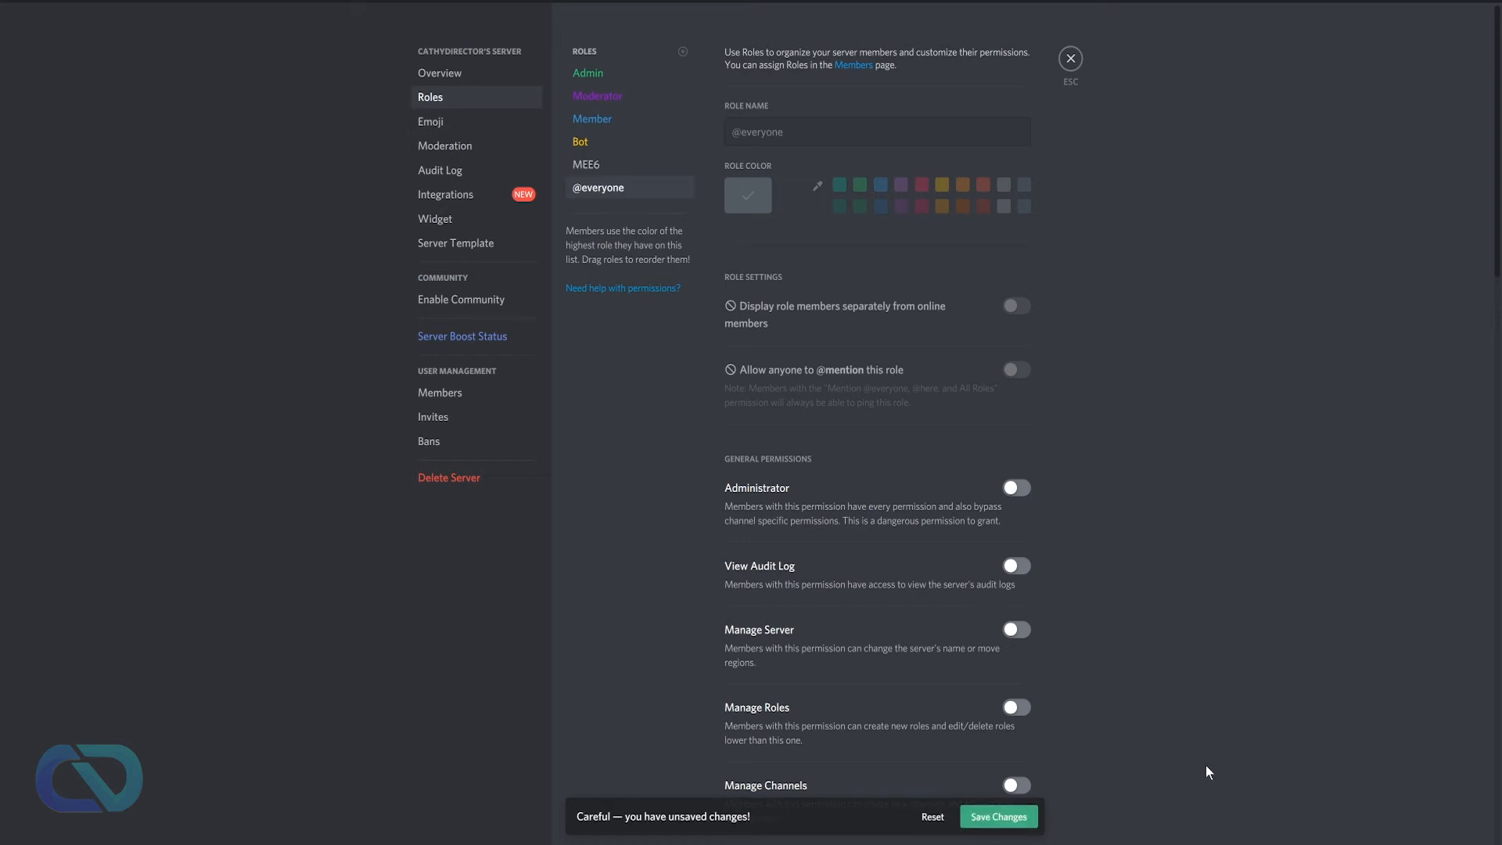
Return to the MEE6 dashboard and save the Welcome plugin's changes
{"action": "left_click", "coordinate": [1452, 4]}
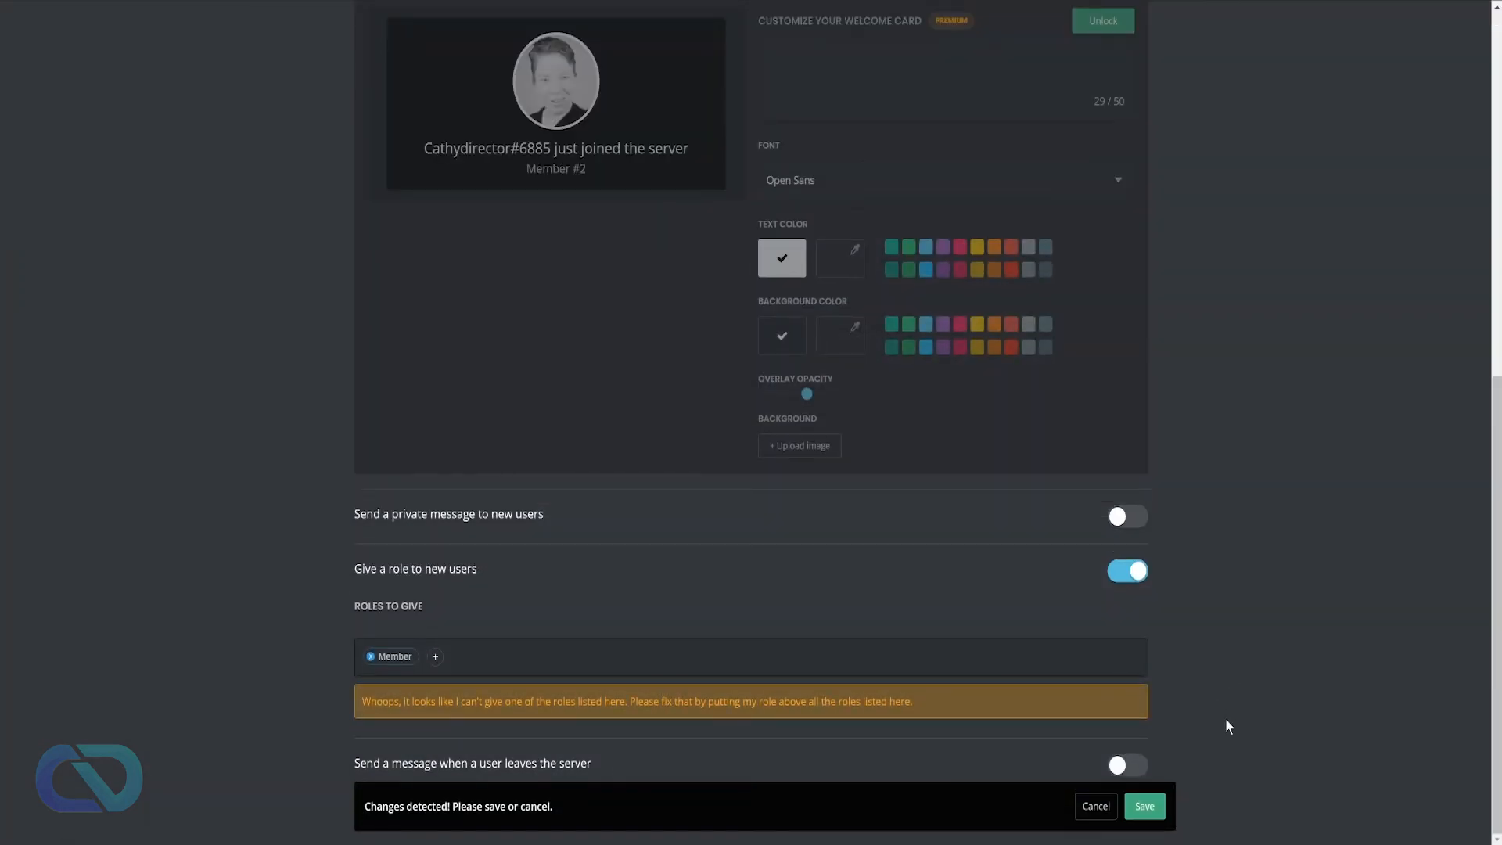
{"action": "left_click", "coordinate": [1144, 812]}
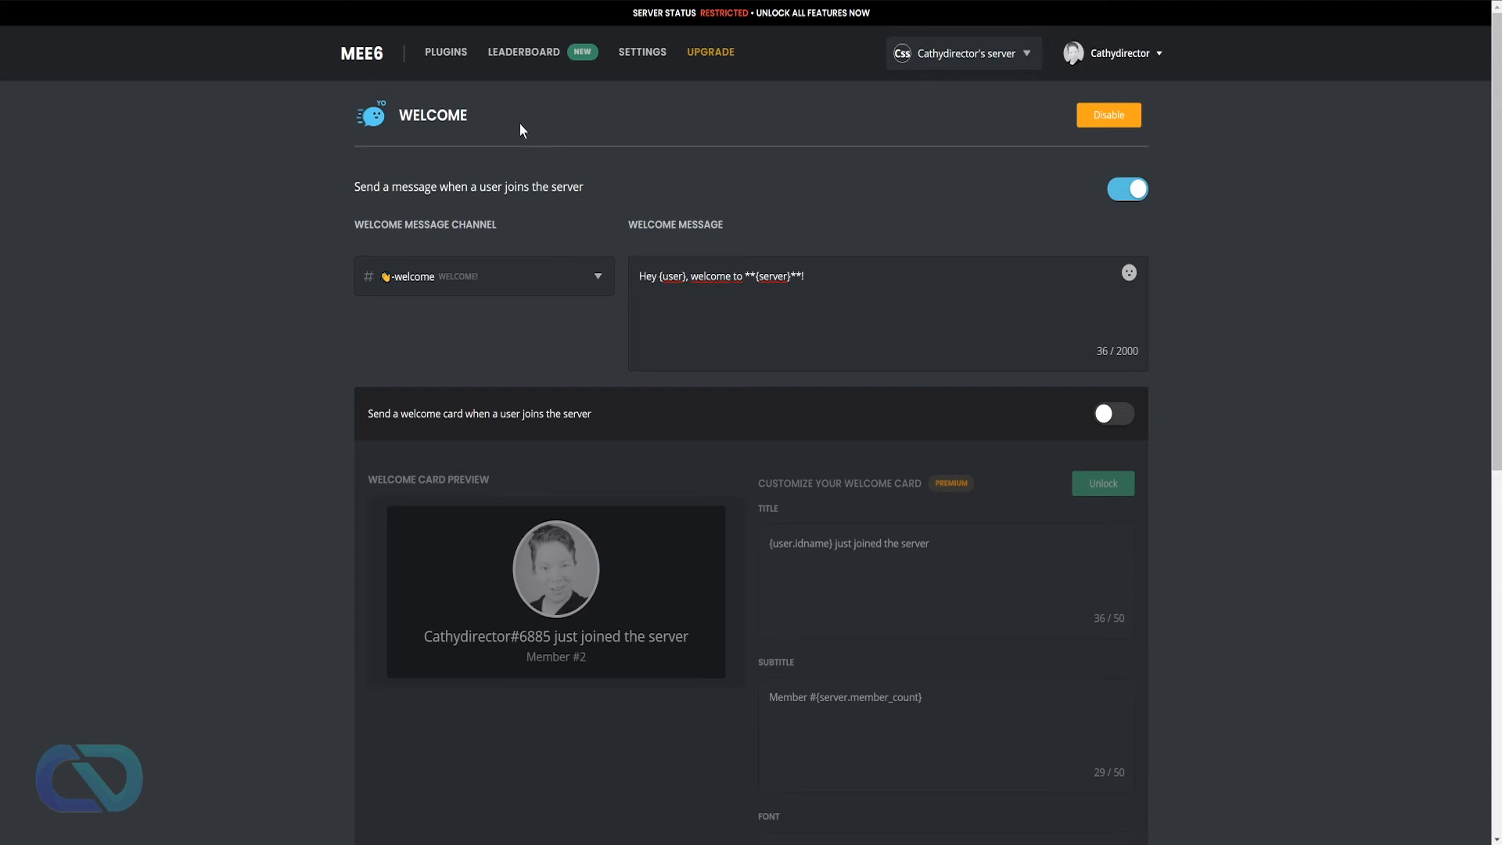
Enable the Twitch plugin and select CathyLive as the Twitch channel to announce
{"action": "left_click", "coordinate": [442, 54]}
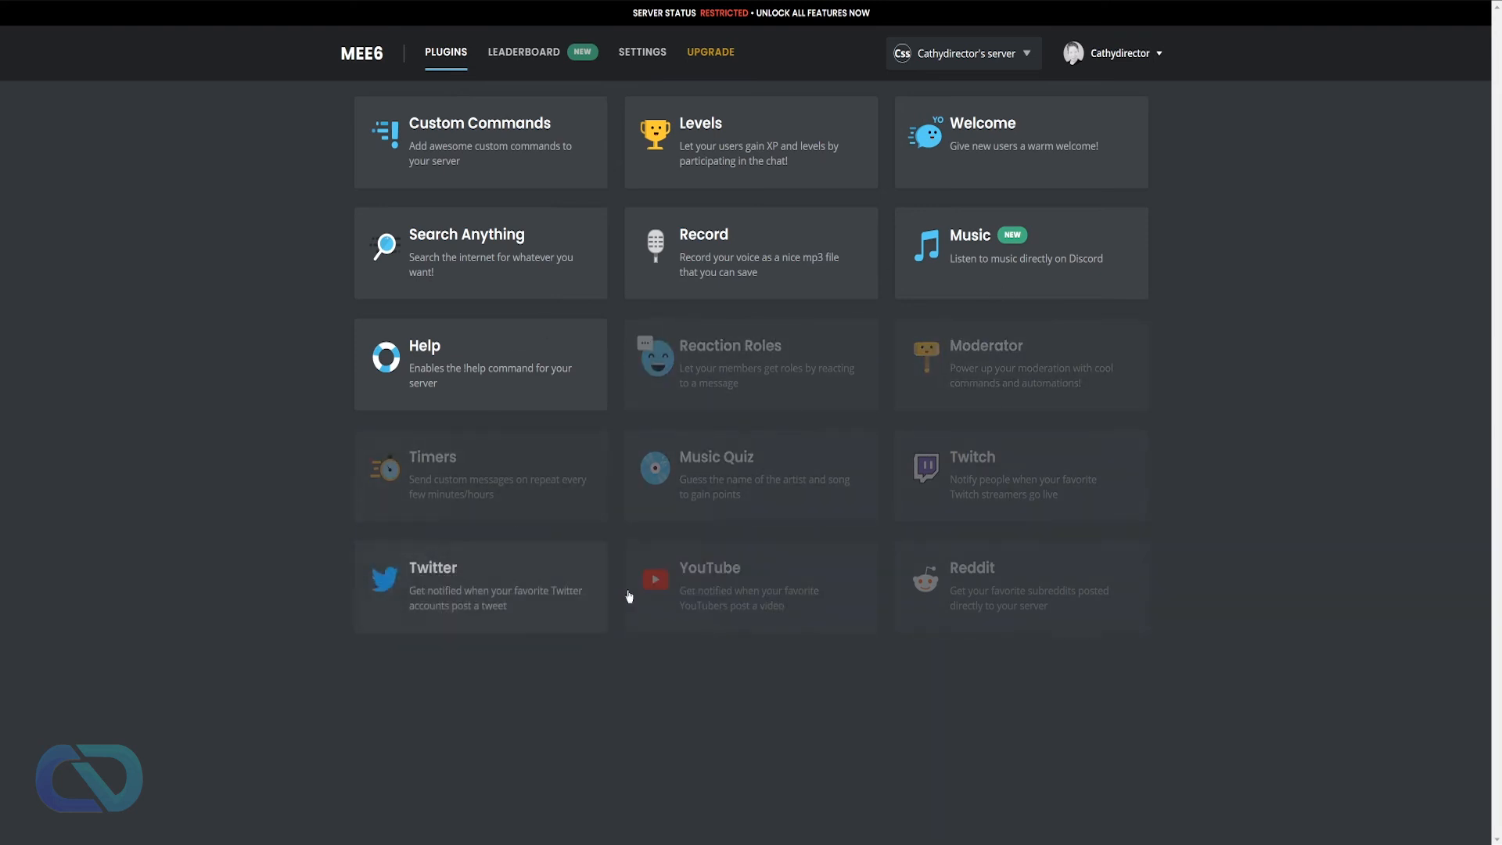
{"action": "left_click", "coordinate": [1085, 509]}
{"action": "left_click", "coordinate": [927, 449]}
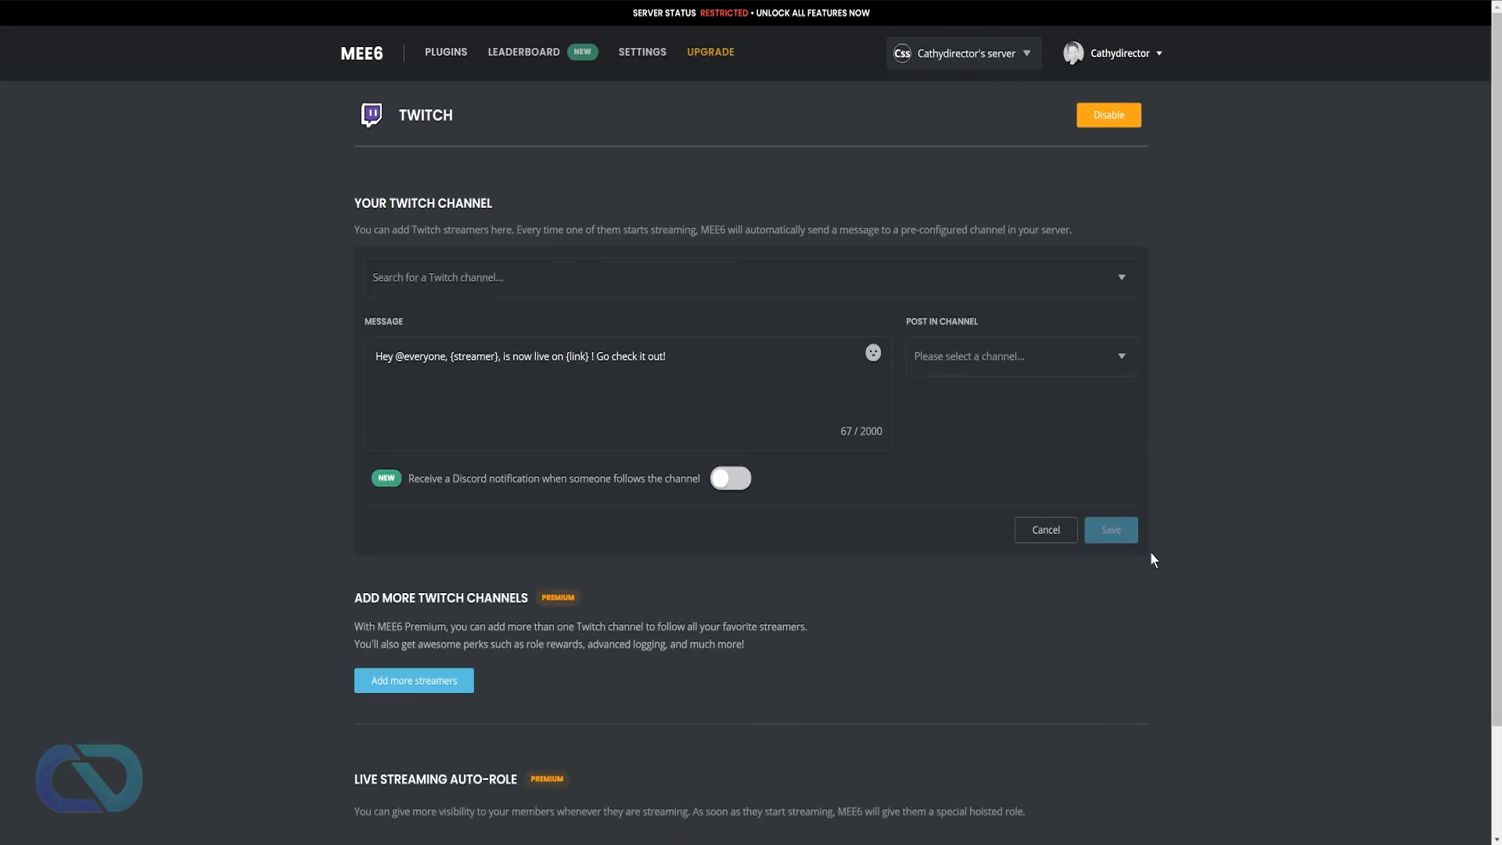
{"action": "left_click", "coordinate": [463, 287]}
{"action": "type", "text": "CathyLive"}
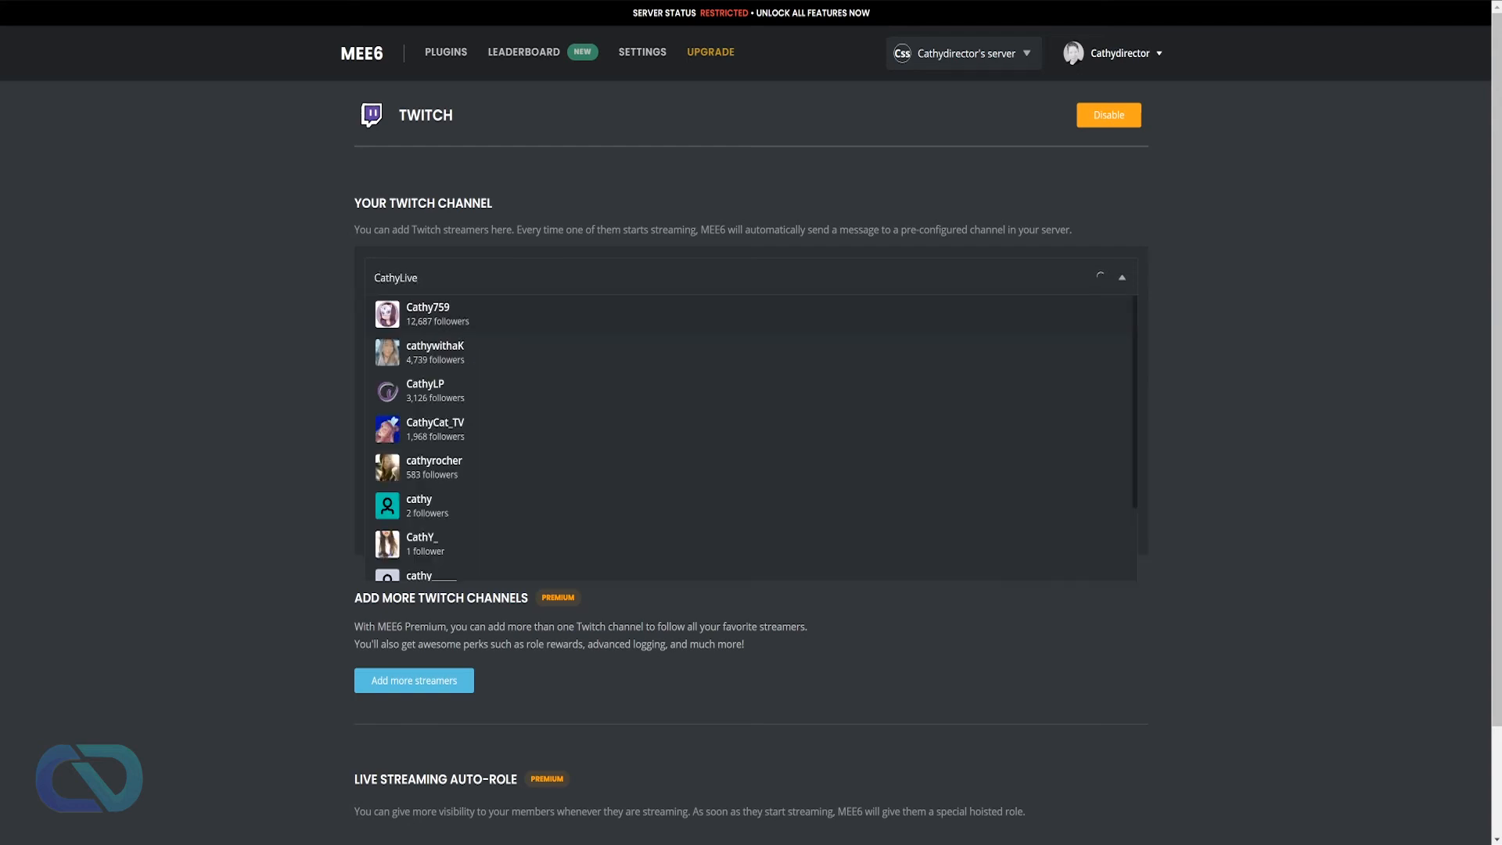
{"action": "left_click", "coordinate": [433, 323]}
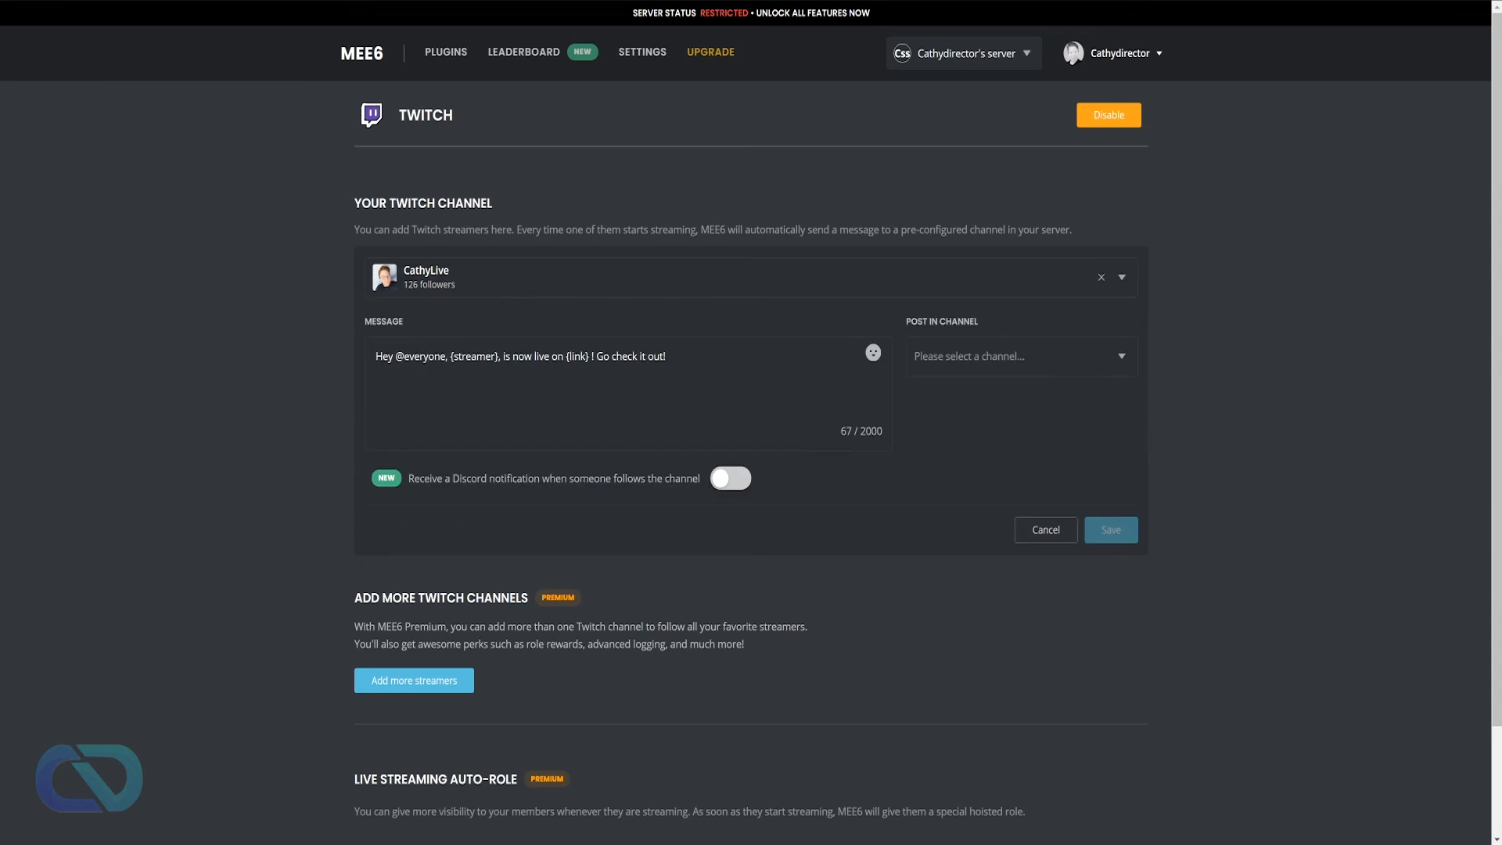
Have the Twitch notifications post in the livestreams-announcements channel with the default message, and save the entry
{"action": "left_click_drag", "start_coordinate": [667, 356], "coordinate": [314, 355]}
{"action": "left_click", "coordinate": [1019, 359]}
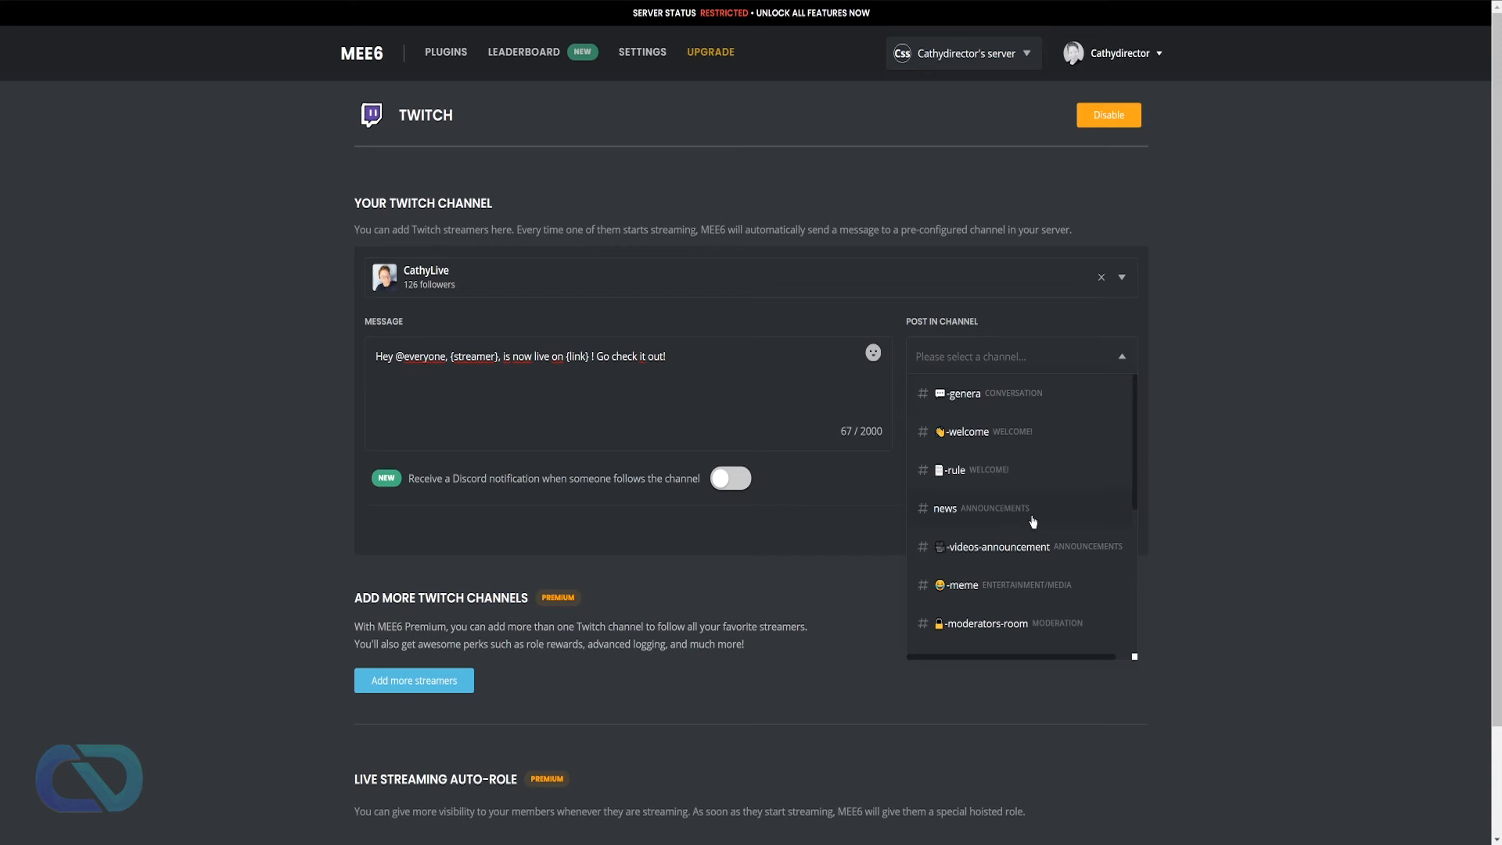
{"action": "scroll", "coordinate": [1037, 513], "scroll_direction": "down", "scroll_amount": 2}
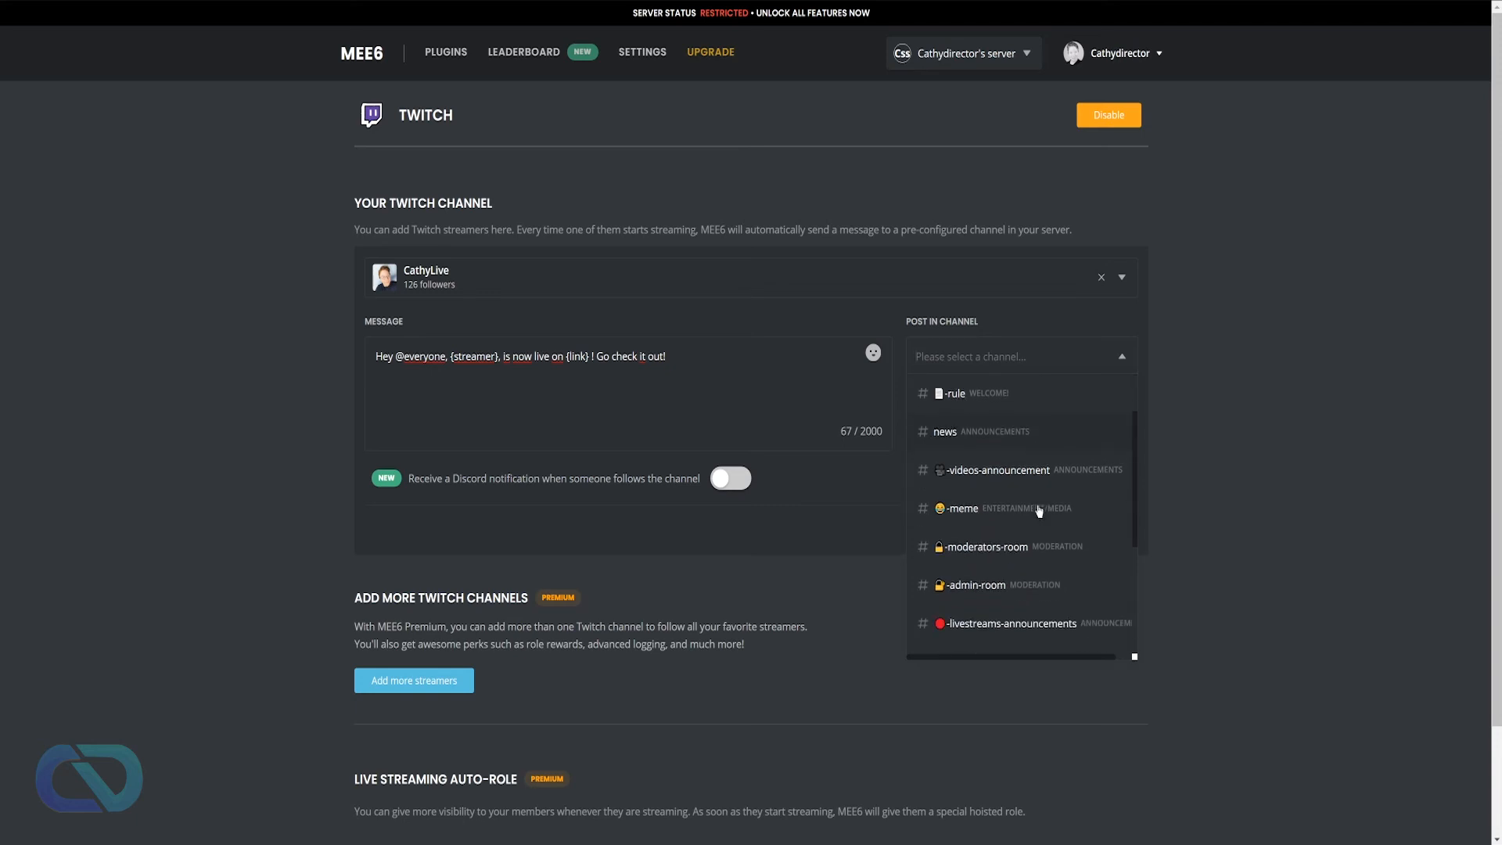
{"action": "scroll", "coordinate": [1039, 510], "scroll_direction": "down", "scroll_amount": 2}
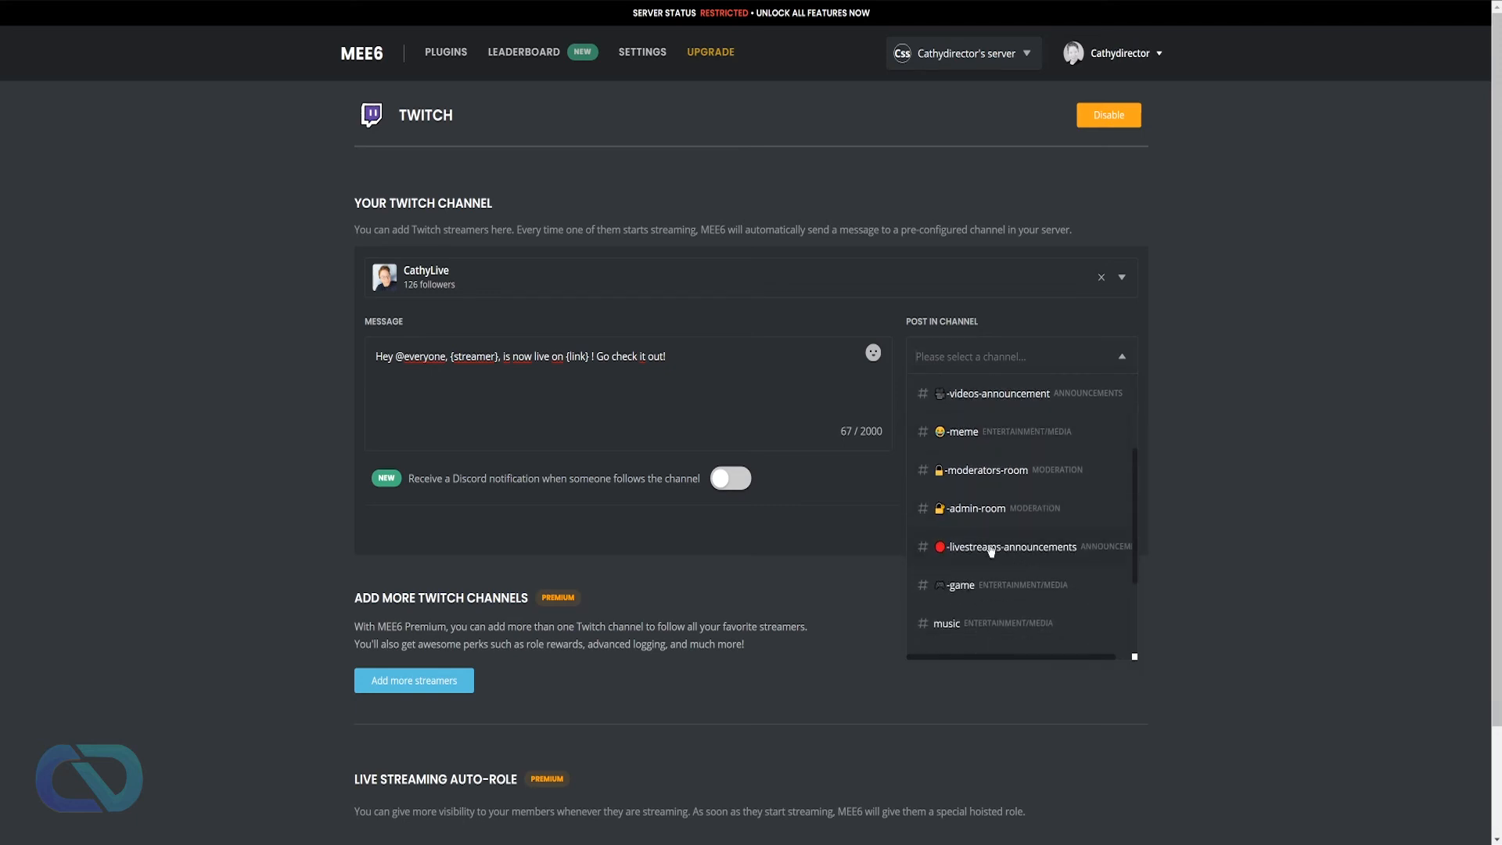
{"action": "left_click", "coordinate": [991, 550]}
{"action": "scroll", "coordinate": [600, 554], "scroll_direction": "down", "scroll_amount": 2}
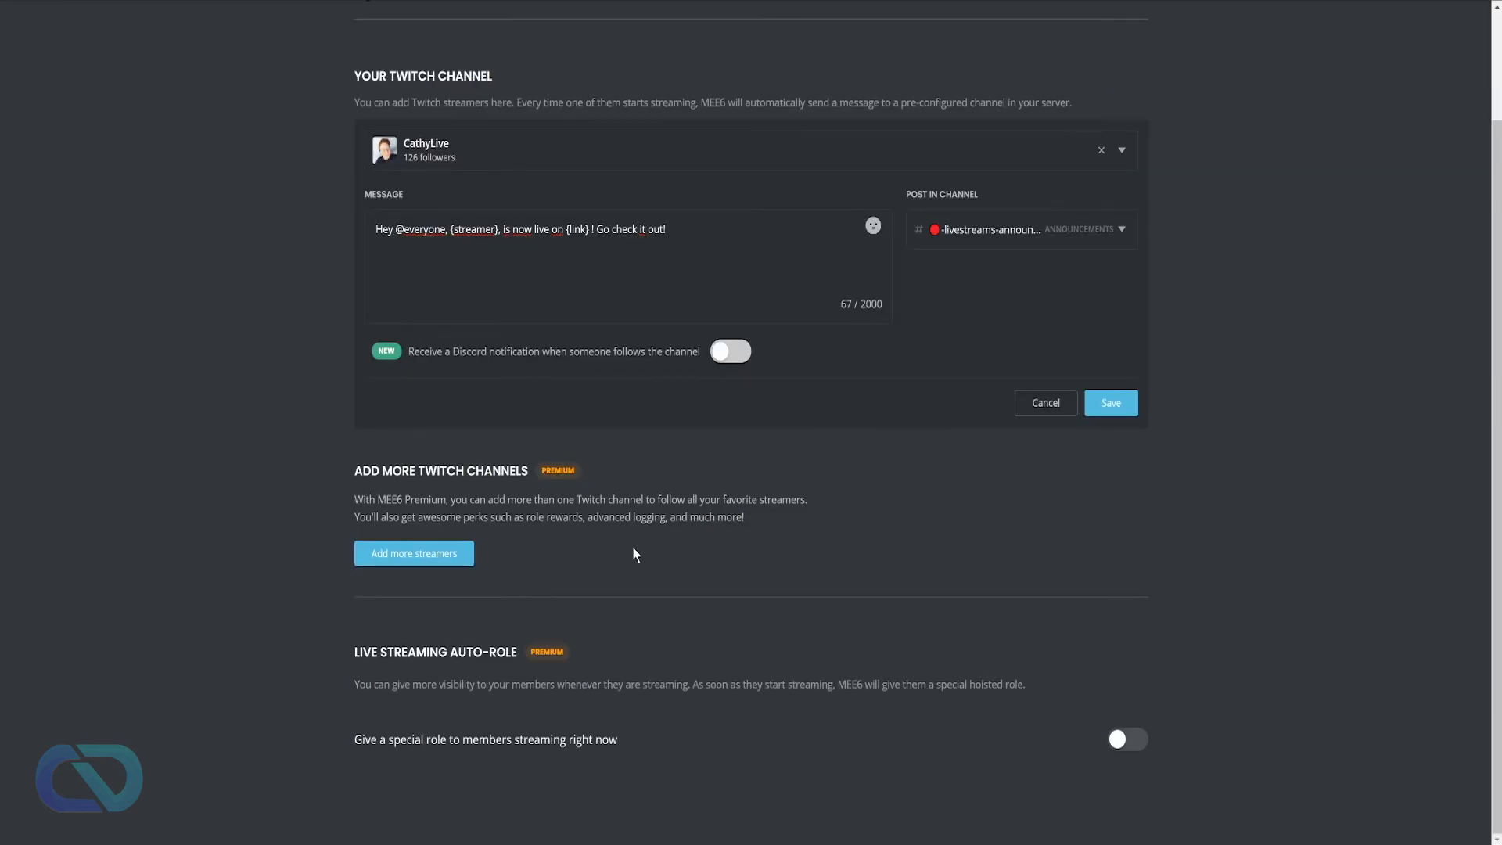
{"action": "left_click", "coordinate": [1129, 401]}
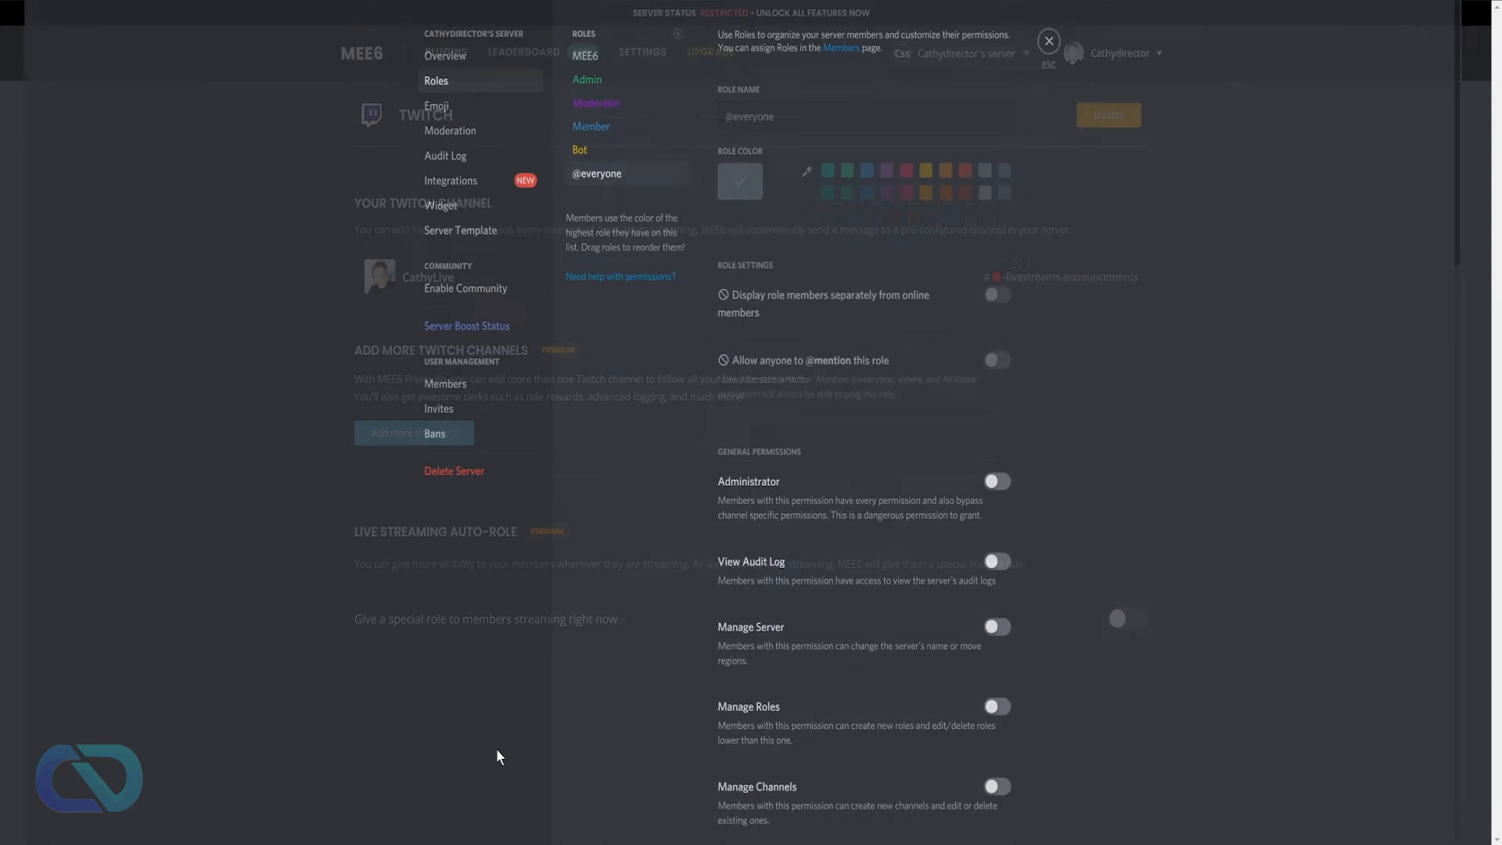
Switch to Discord, leave the server settings, and view the livestreams-announcements channel
{"action": "left_click", "coordinate": [1069, 5]}
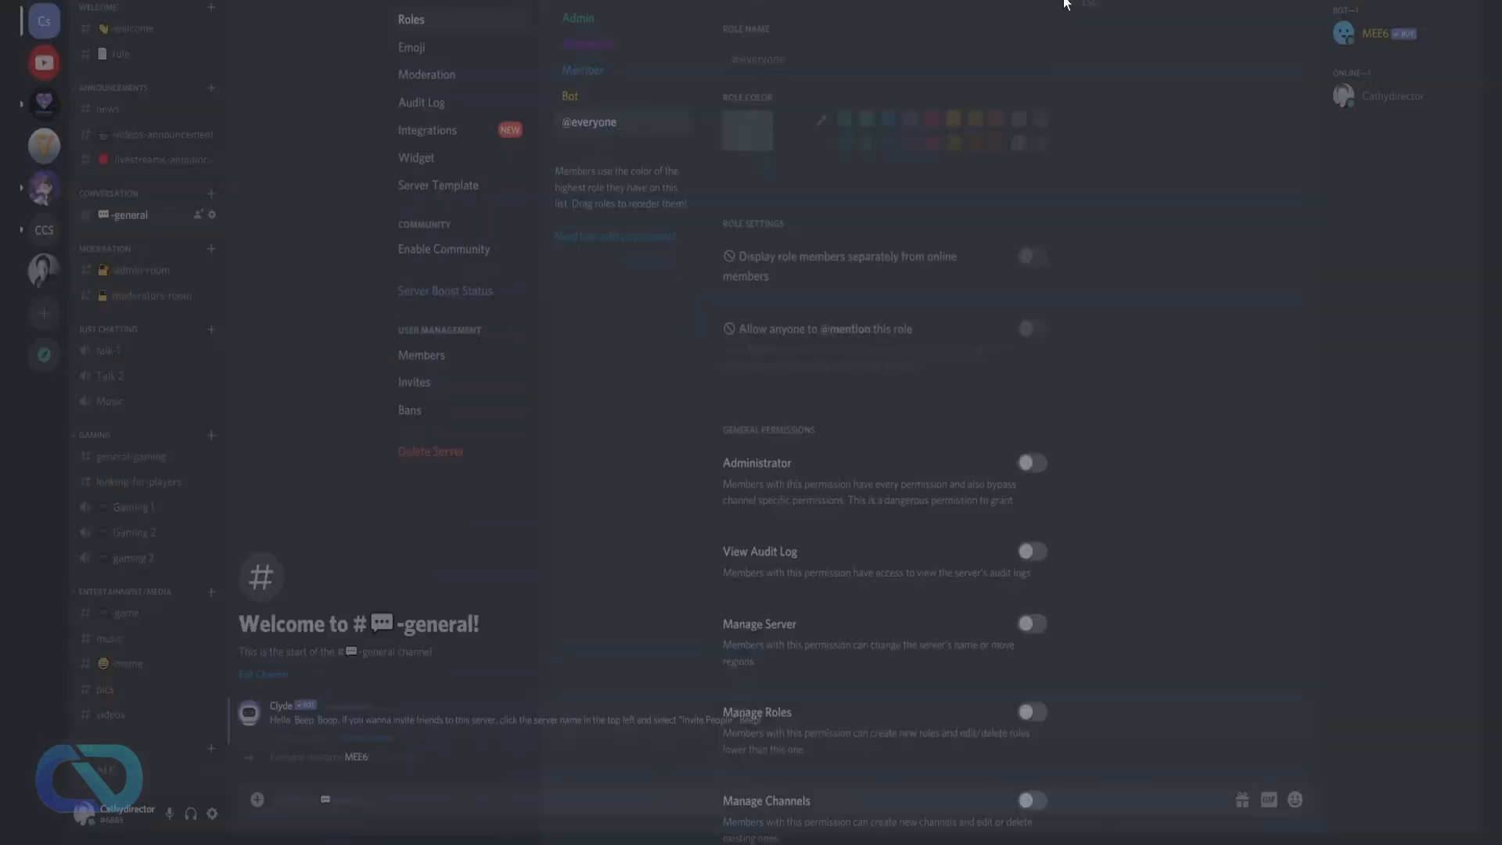
{"action": "left_click", "coordinate": [122, 153]}
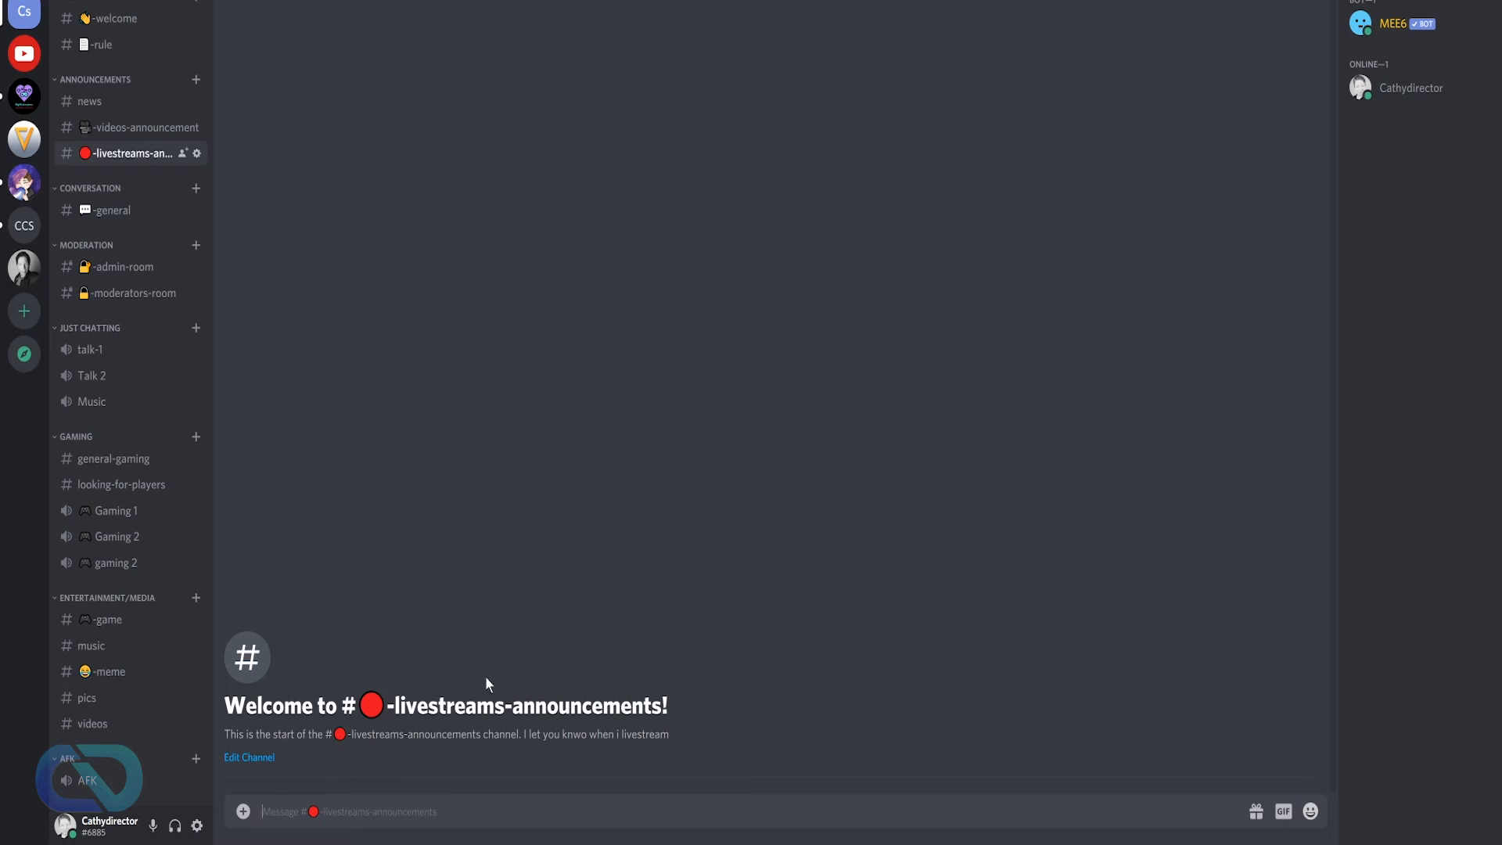
{"action": "left_click", "coordinate": [910, 799]}
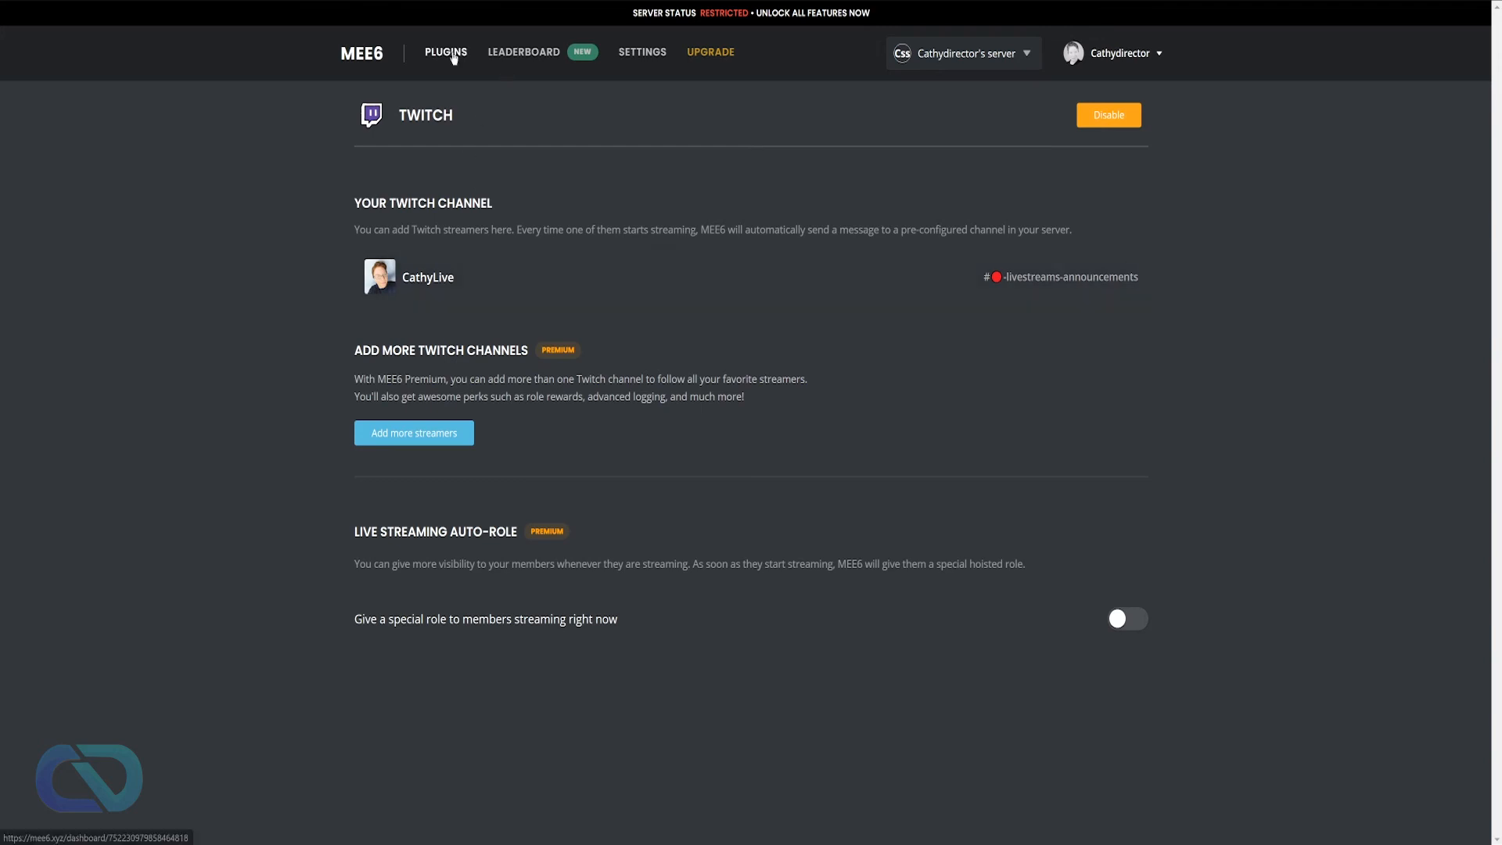
Back in the MEE6 dashboard, enable the YouTube plugin and select CathyDirector as the YouTube channel
{"action": "left_click", "coordinate": [446, 53]}
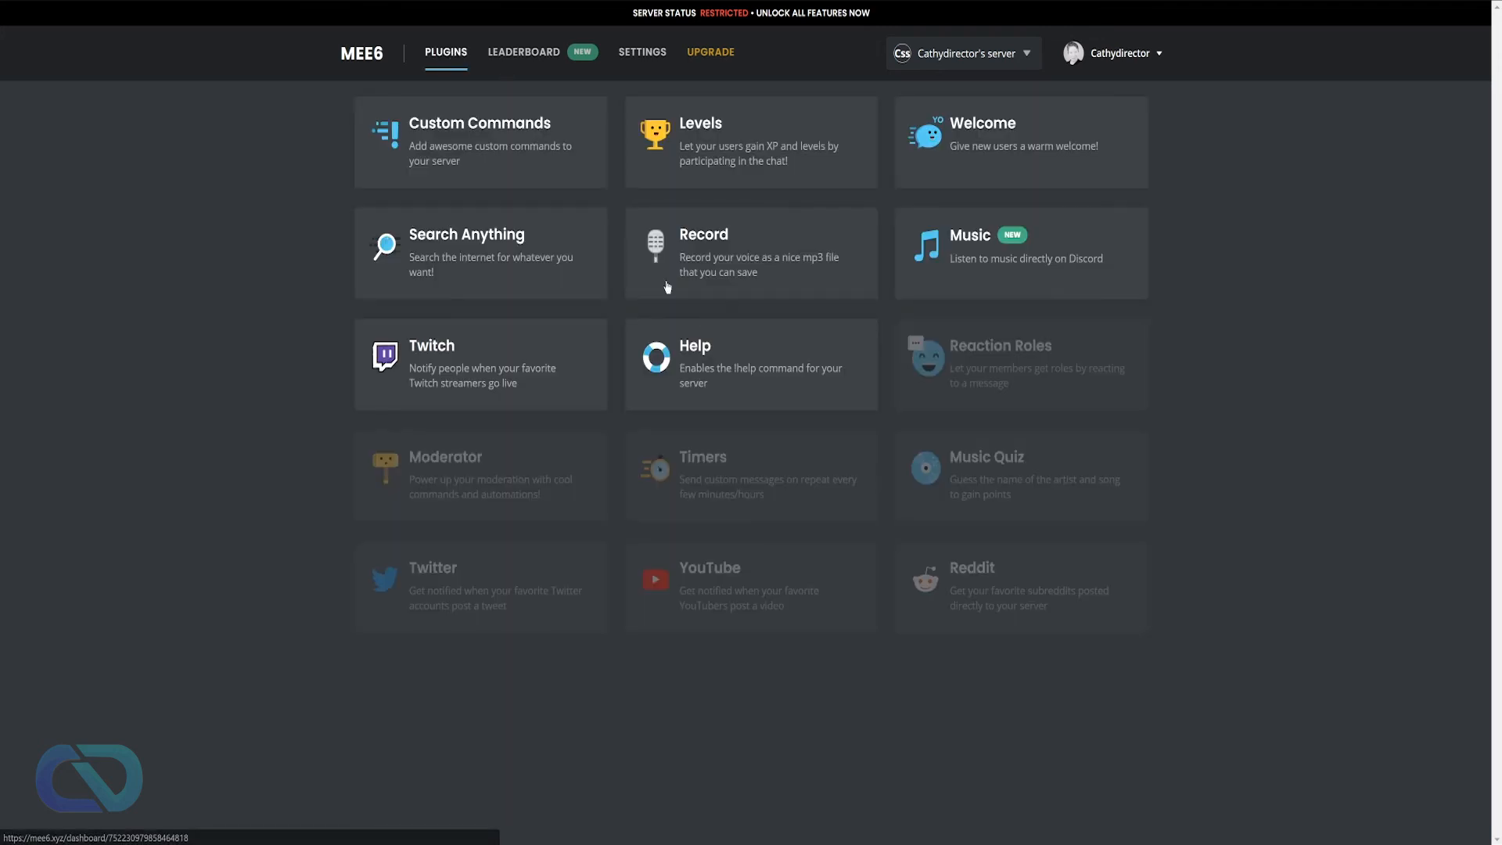
{"action": "left_click", "coordinate": [813, 576]}
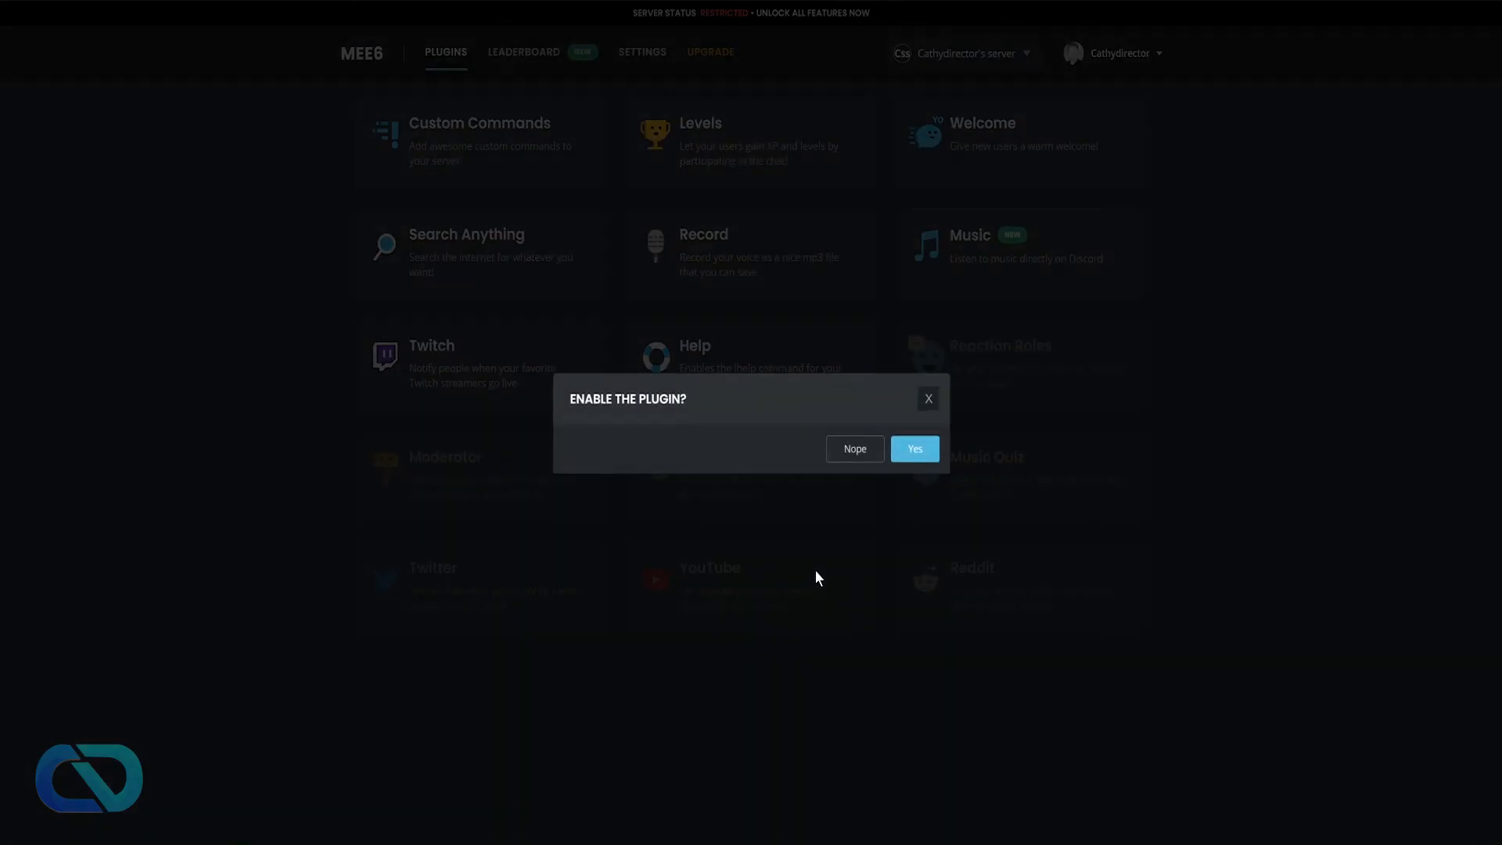
{"action": "left_click", "coordinate": [916, 447]}
{"action": "left_click", "coordinate": [526, 301]}
{"action": "type", "text": "Cathy"}
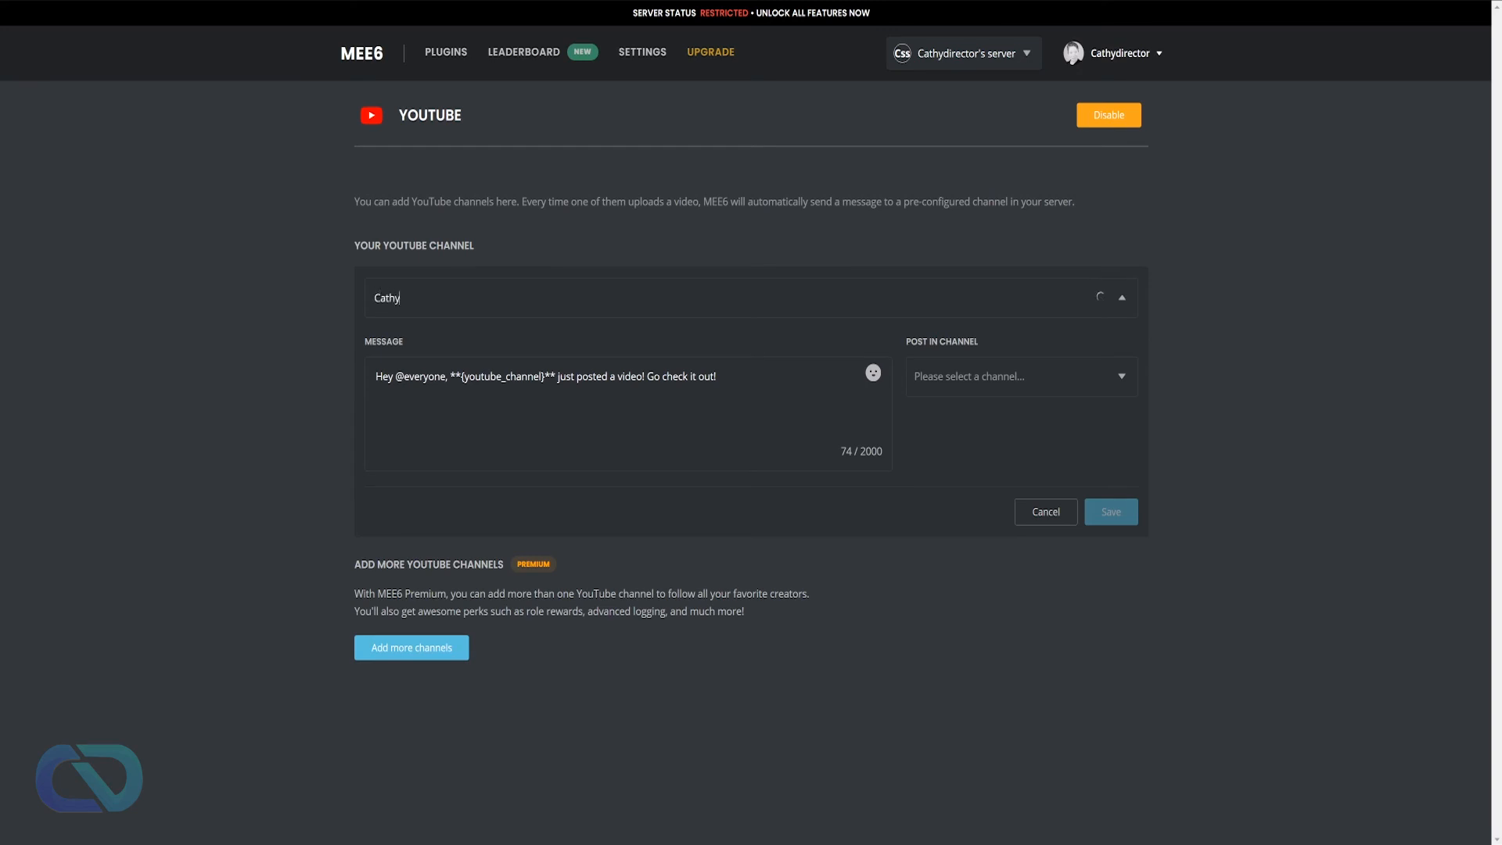
{"action": "type", "text": "director"}
{"action": "left_click", "coordinate": [432, 338]}
Have the YouTube notifications post in the videos-announcement channel, and save the entry
{"action": "left_click", "coordinate": [1087, 388]}
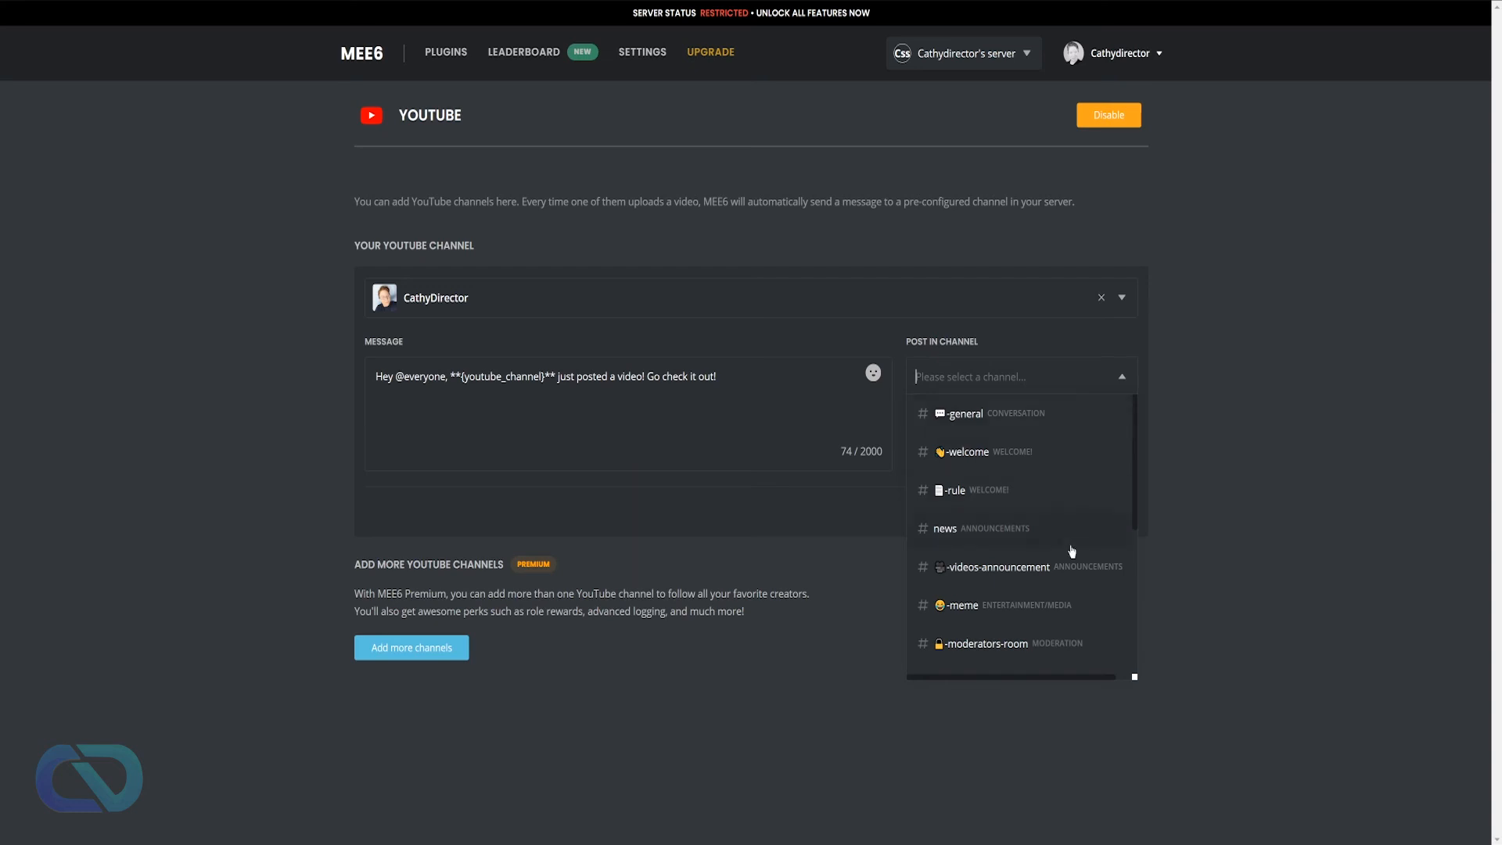
{"action": "left_click", "coordinate": [994, 575]}
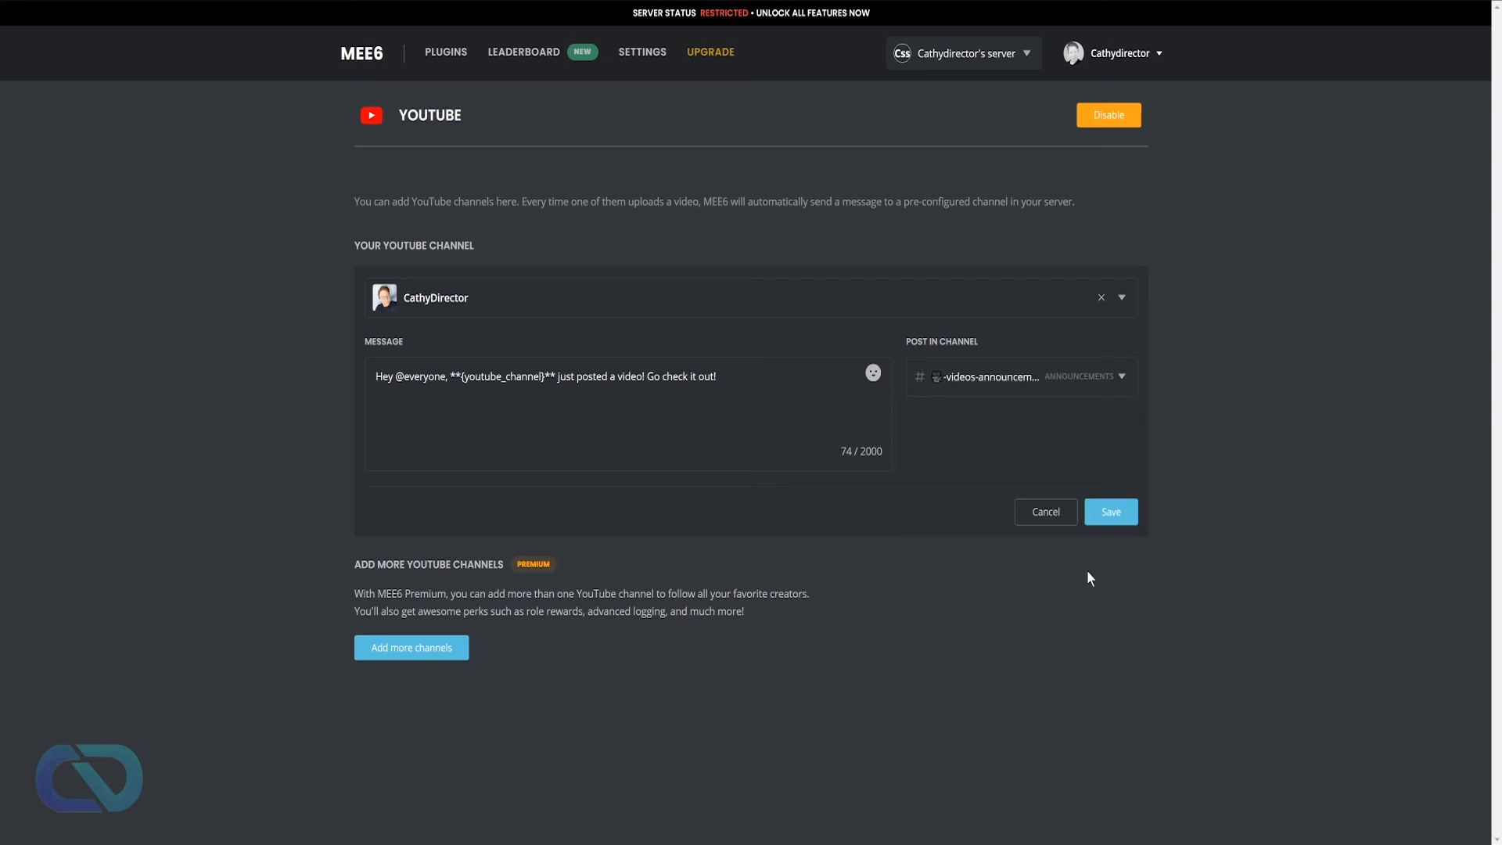
{"action": "left_click", "coordinate": [1108, 516]}
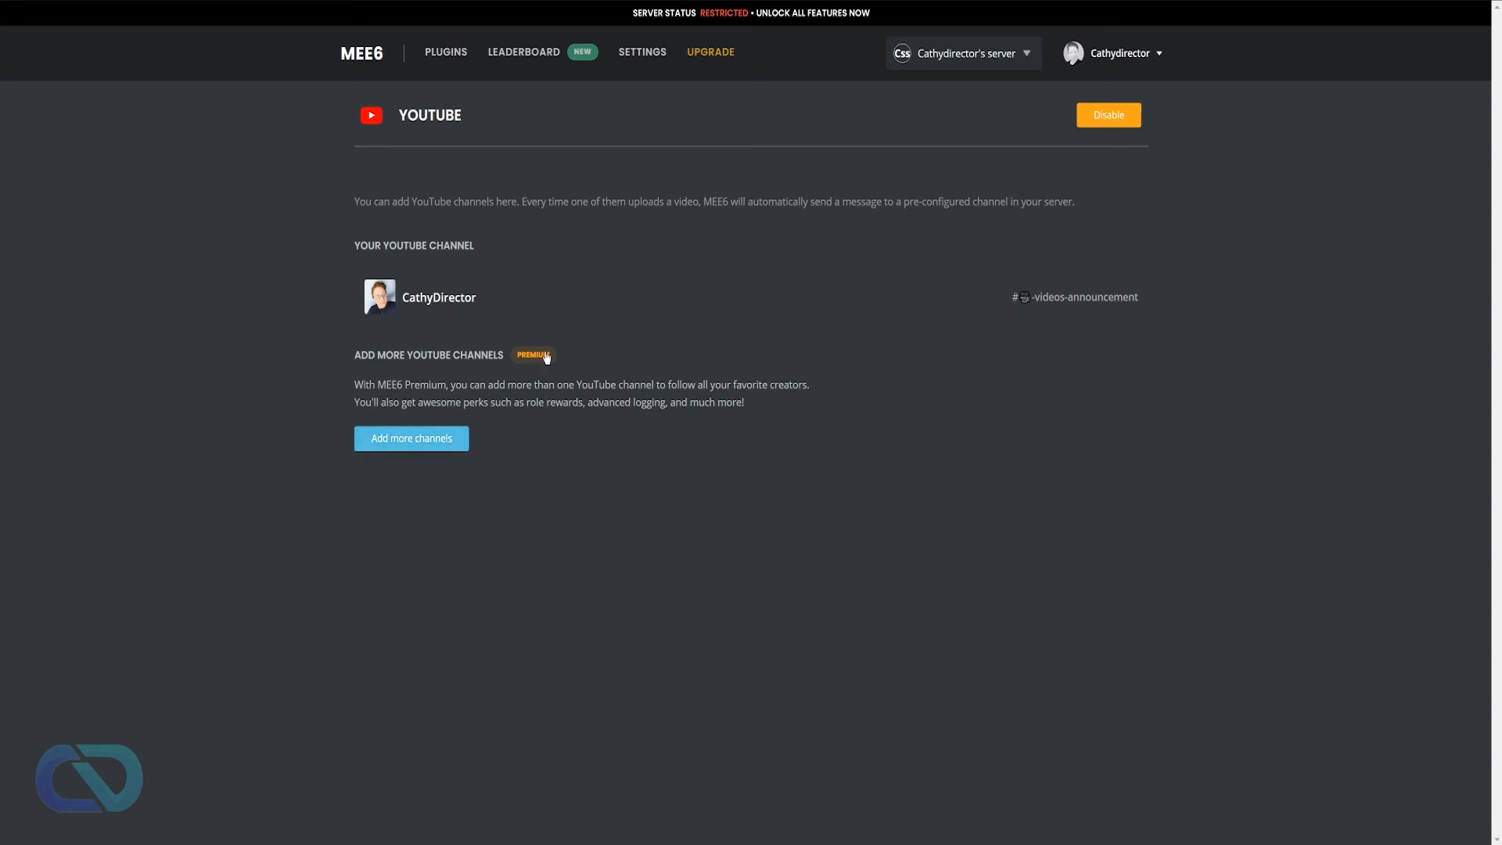
{"action": "left_click", "coordinate": [445, 53]}
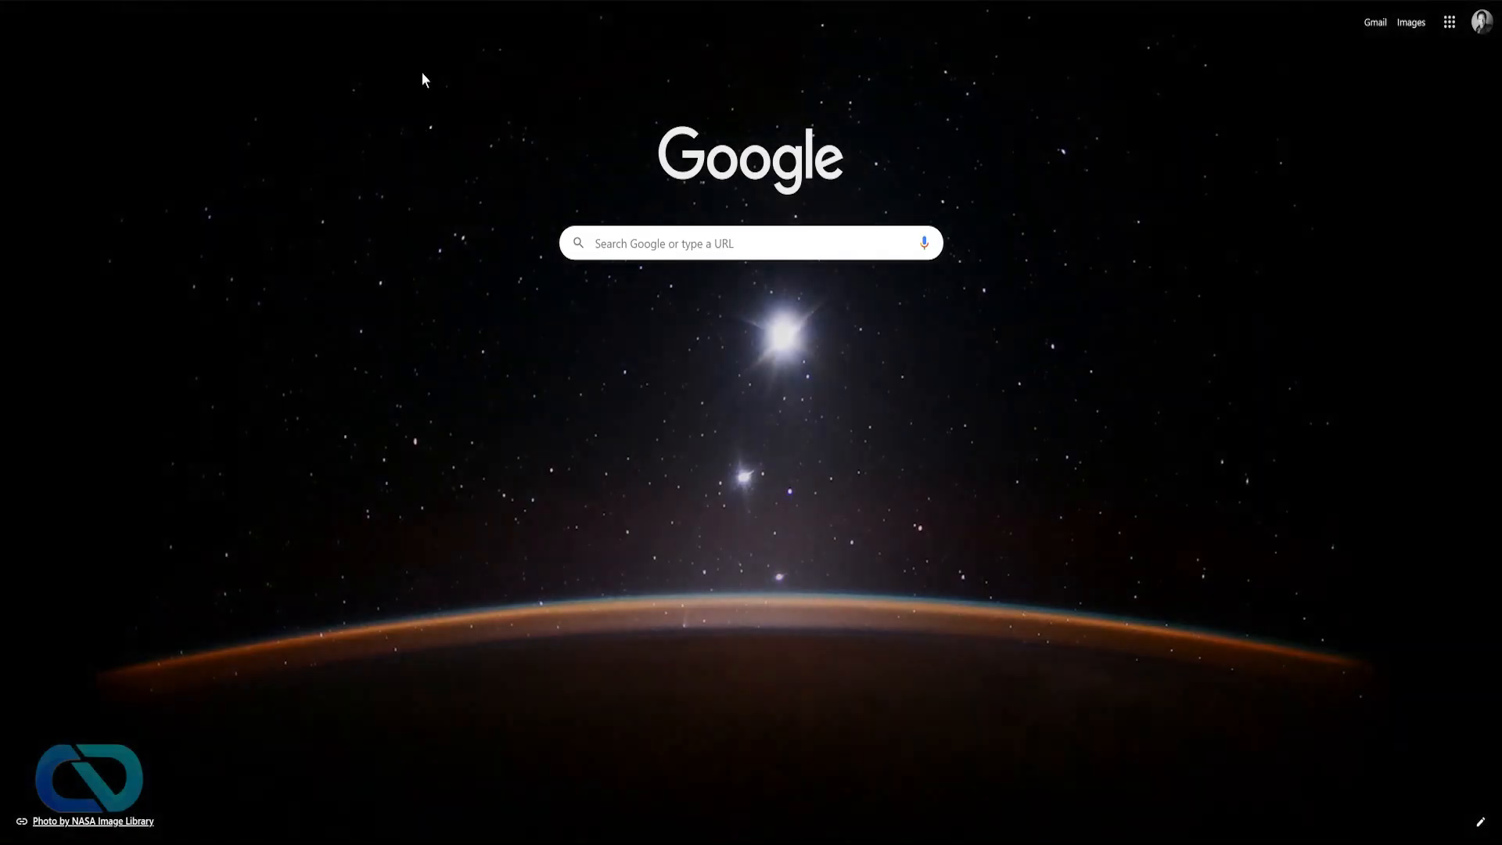
Search the web for "groovy bot" and open the Groovy Discord music bot website
{"action": "key", "text": "ctrl+l"}
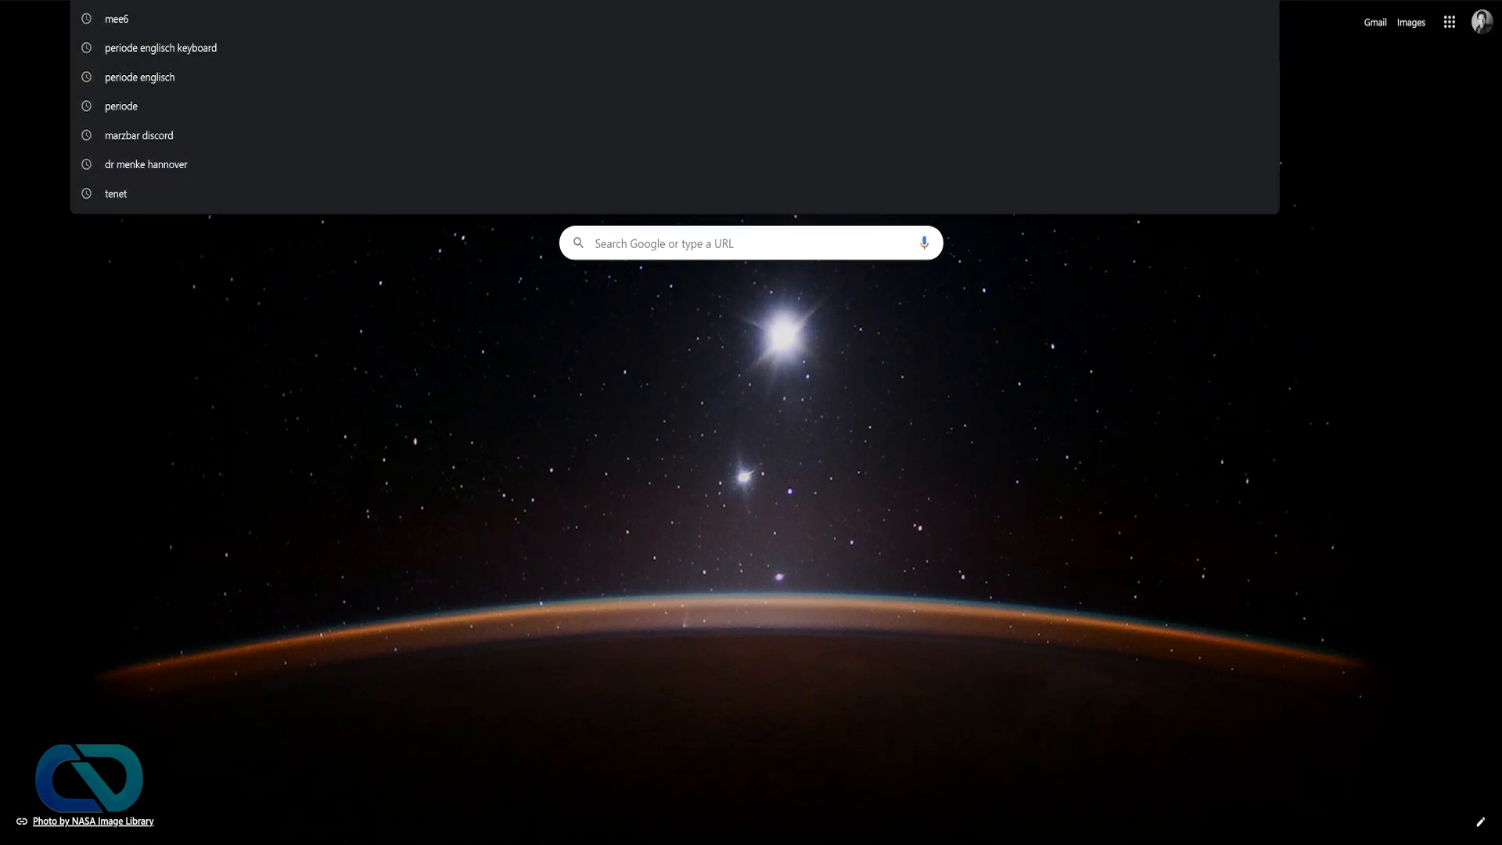
{"action": "type", "text": "groovyx"}
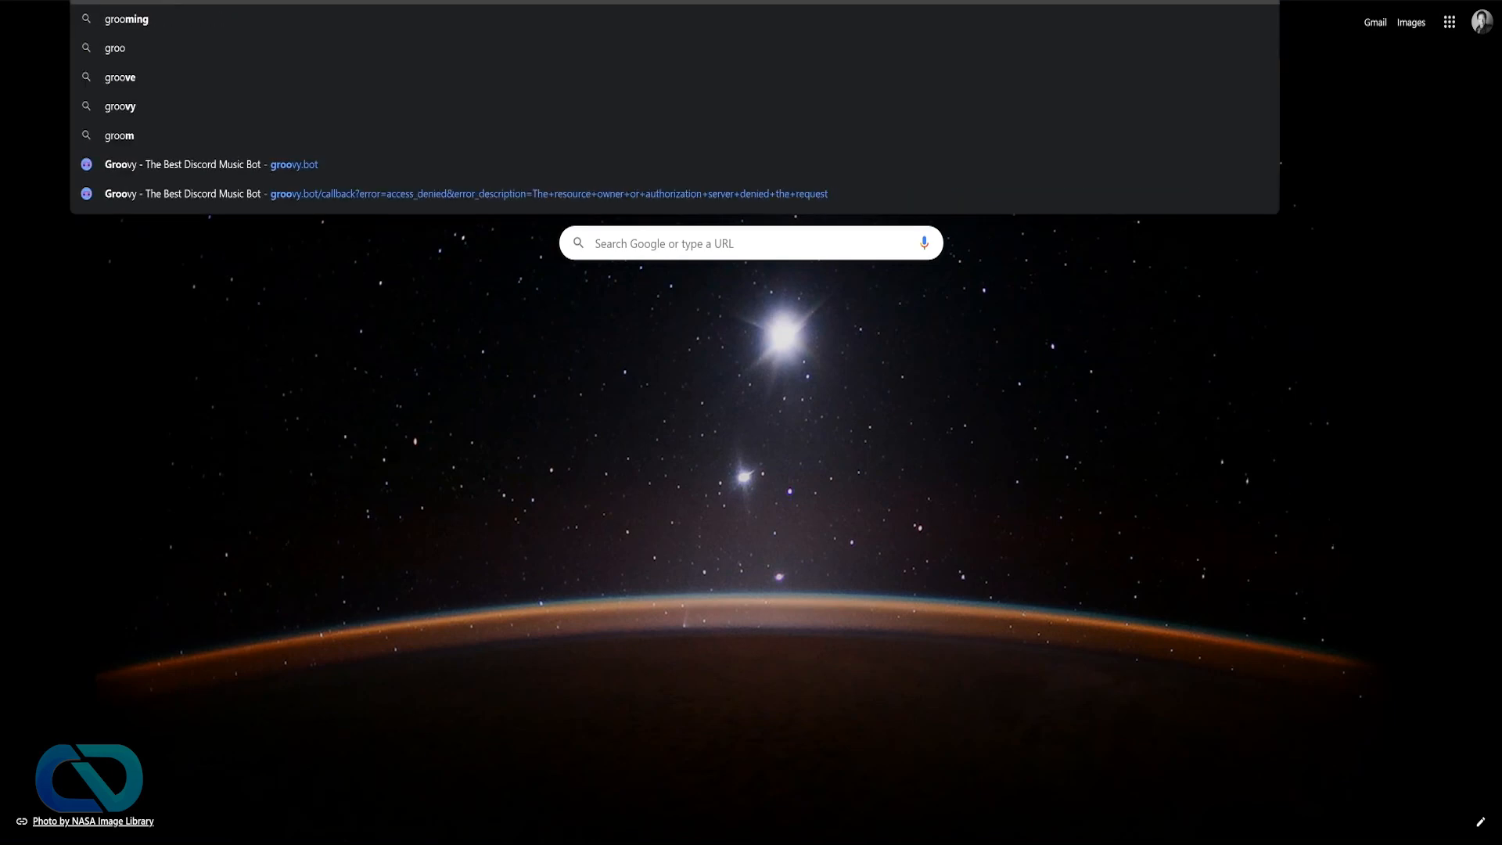
{"action": "key", "text": "BackSpace"}
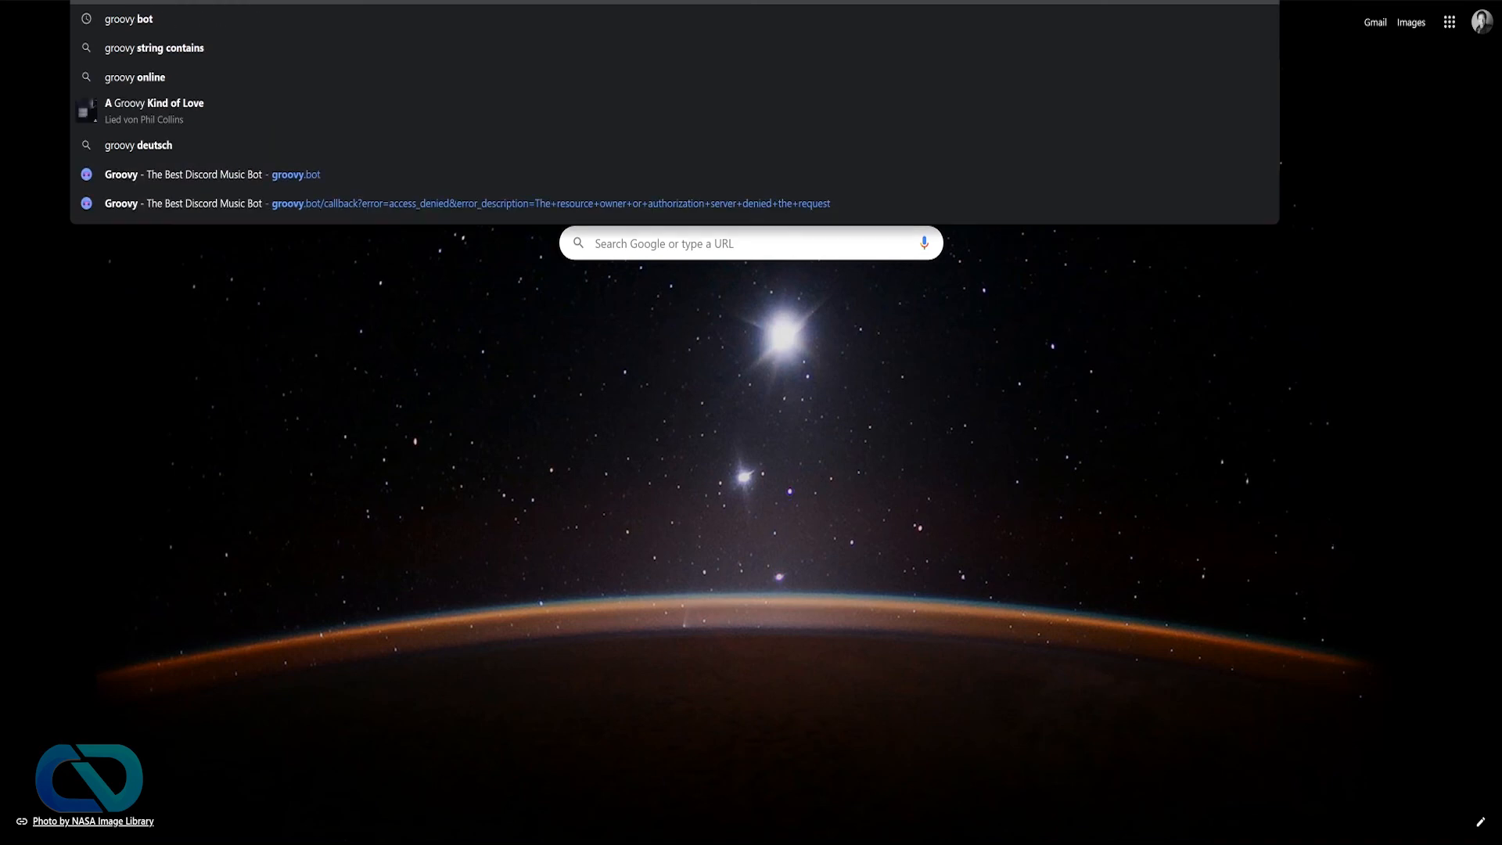
{"action": "key", "text": "Down"}
{"action": "key", "text": "Return"}
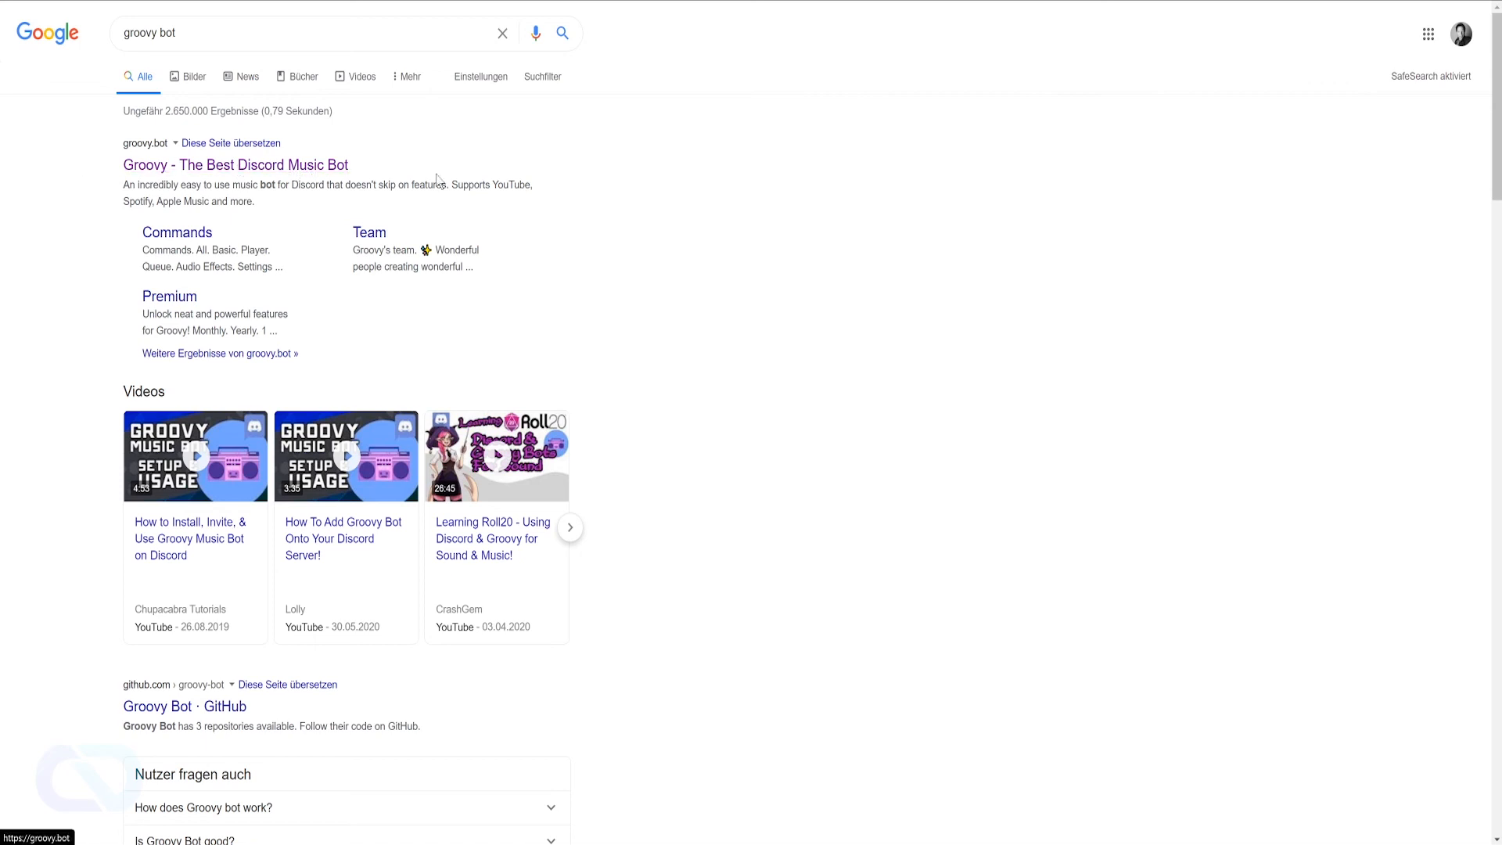
{"action": "left_click", "coordinate": [329, 168]}
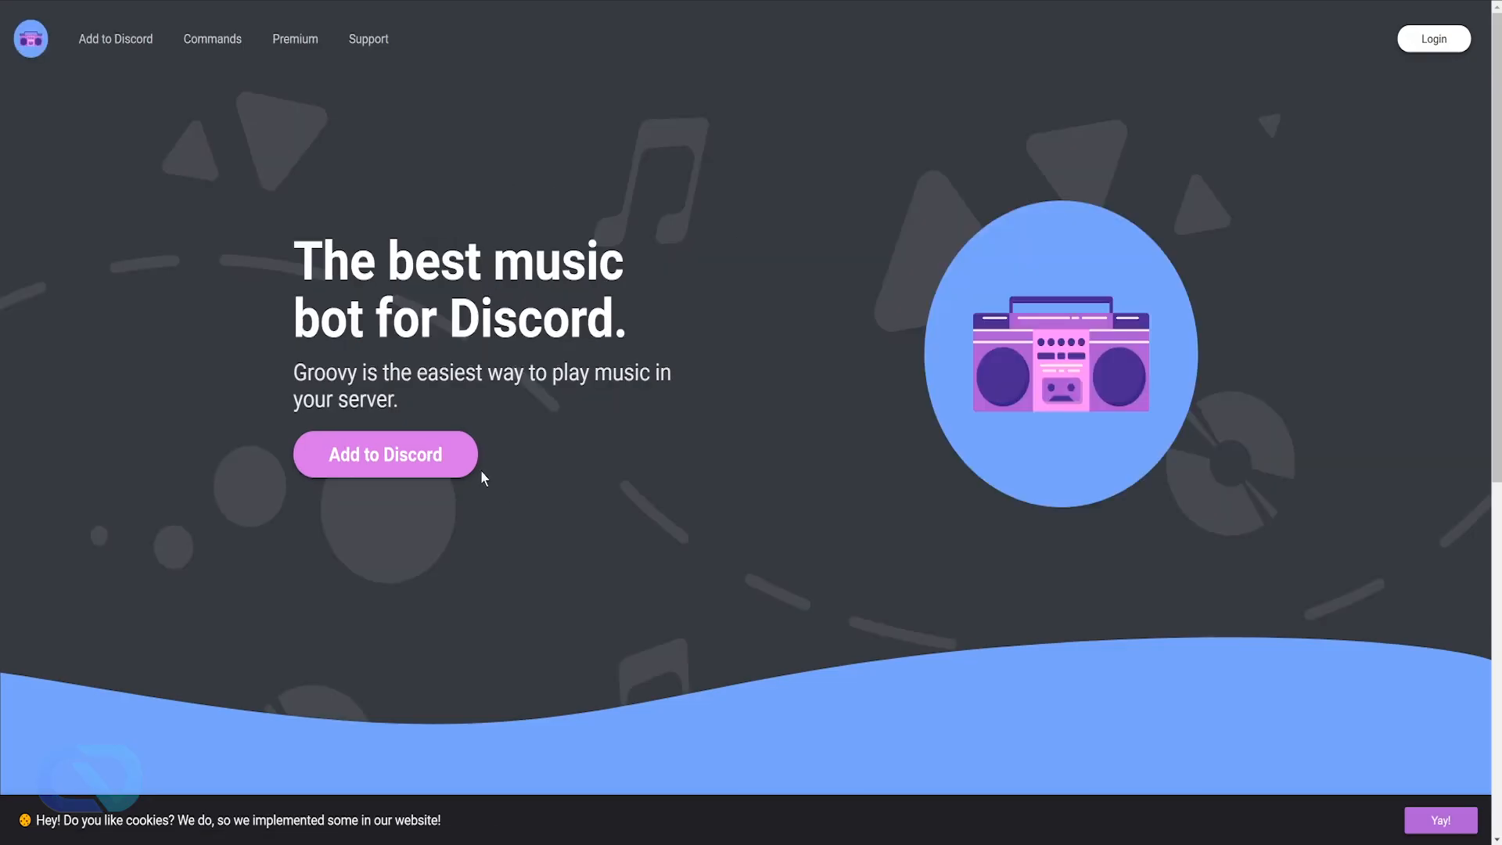
{"action": "left_click", "coordinate": [423, 454]}
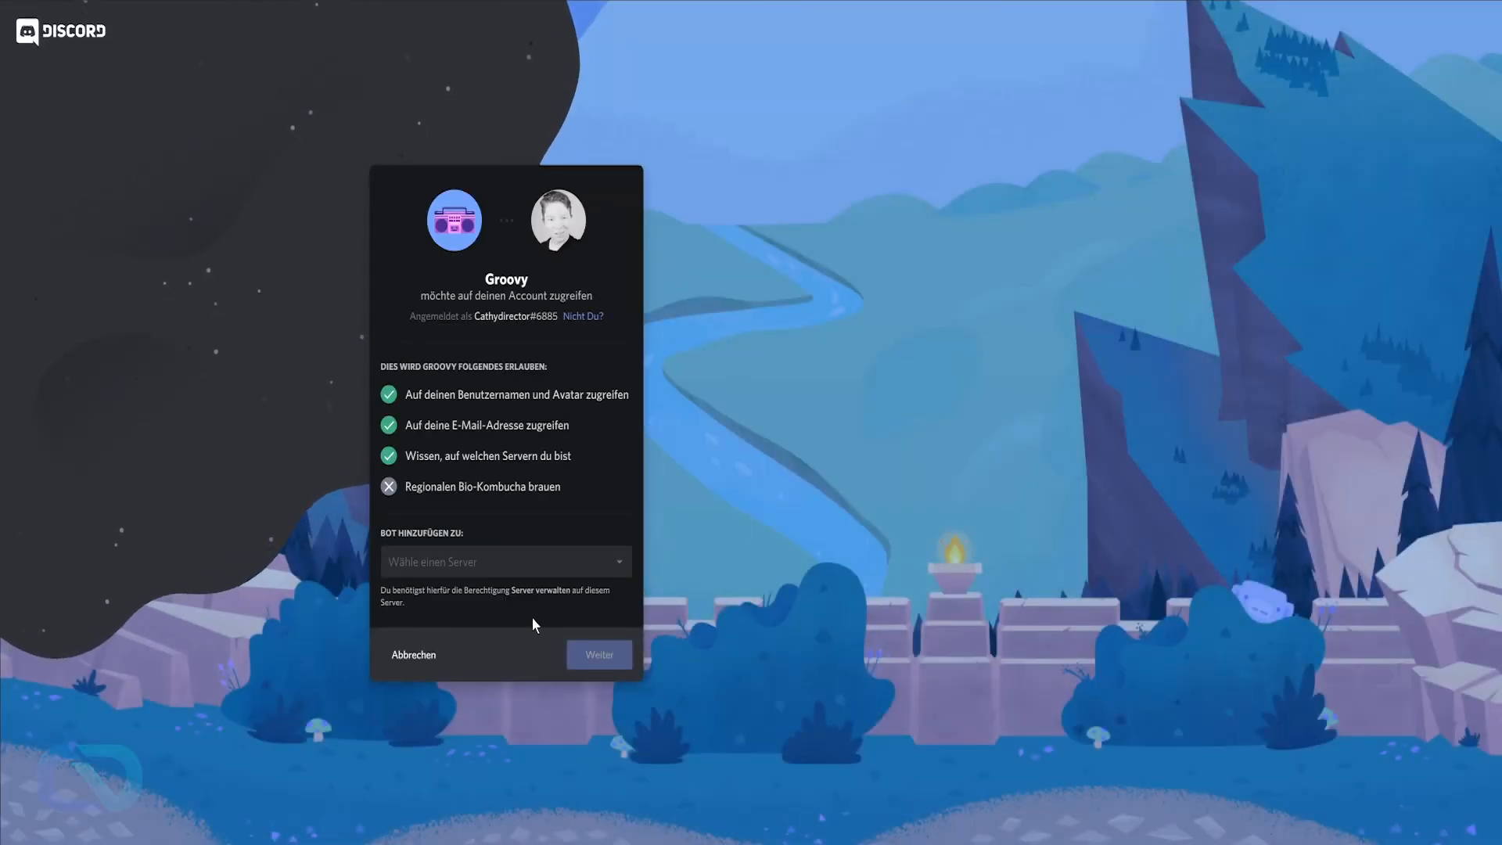
{"action": "left_click", "coordinate": [542, 563]}
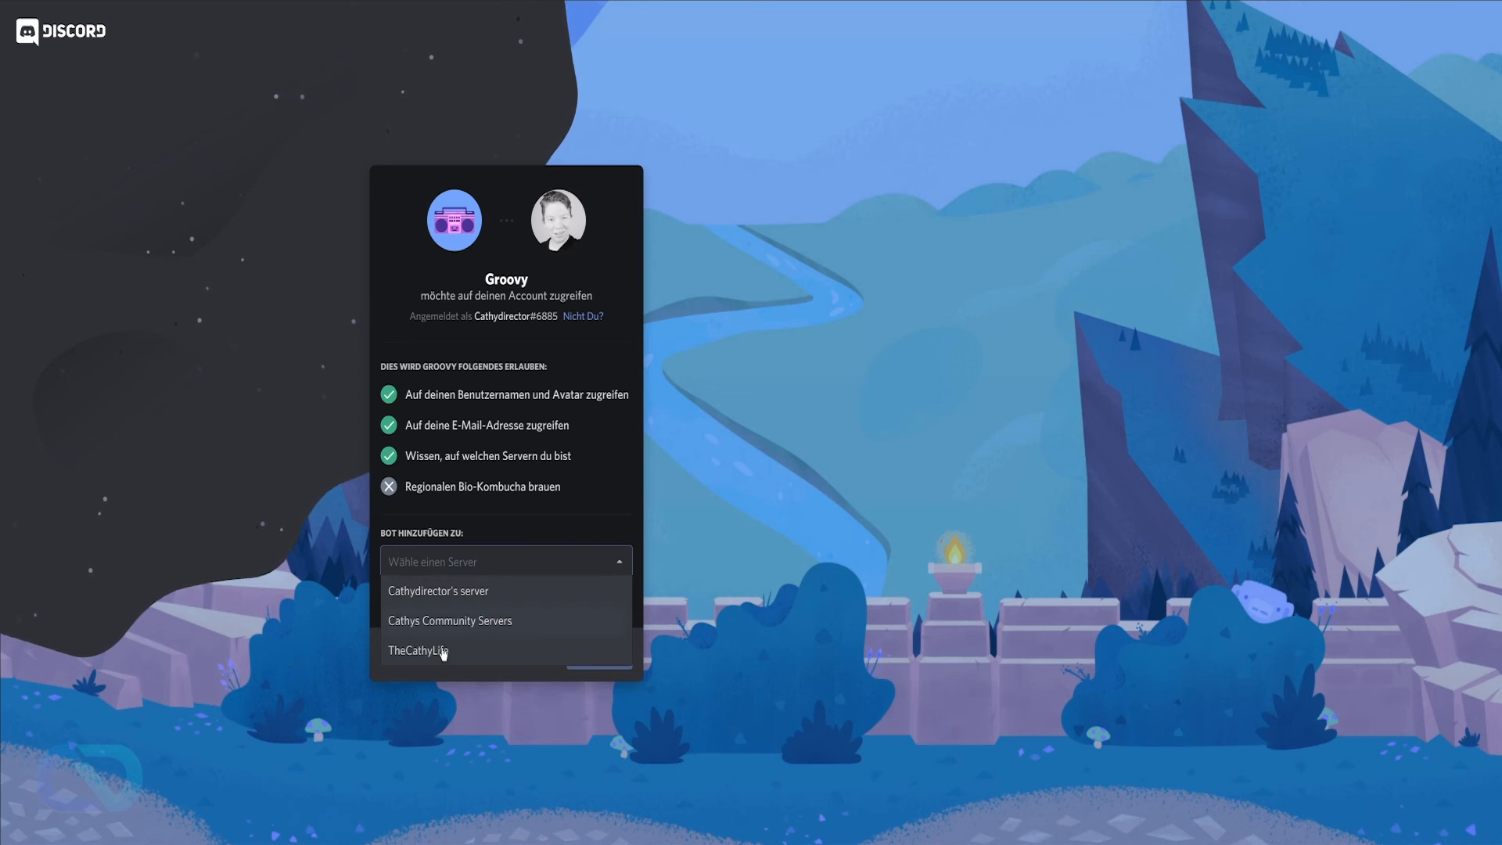
{"action": "left_click", "coordinate": [422, 593]}
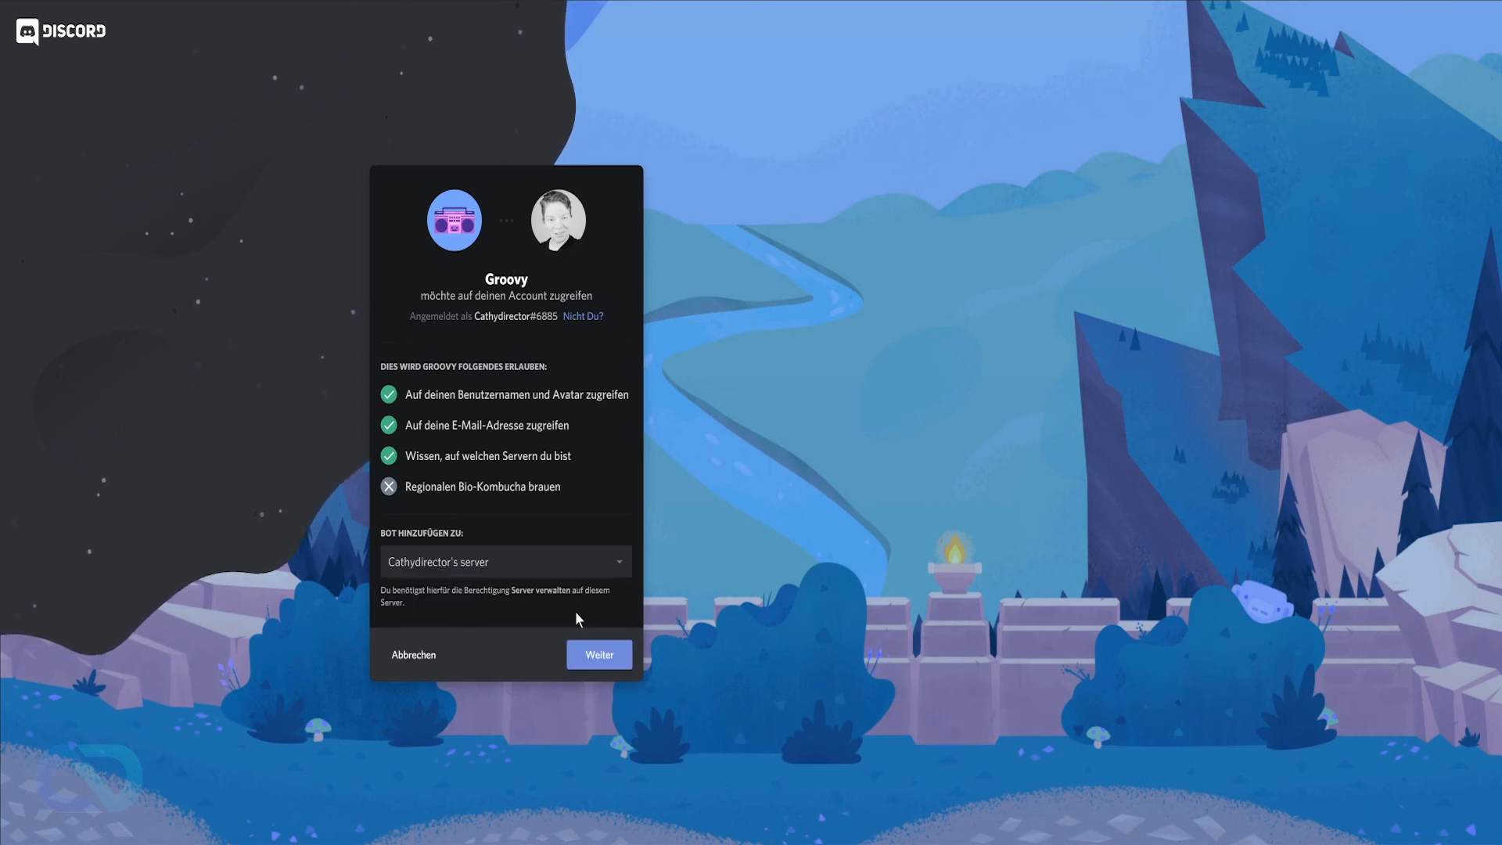
{"action": "left_click", "coordinate": [617, 654]}
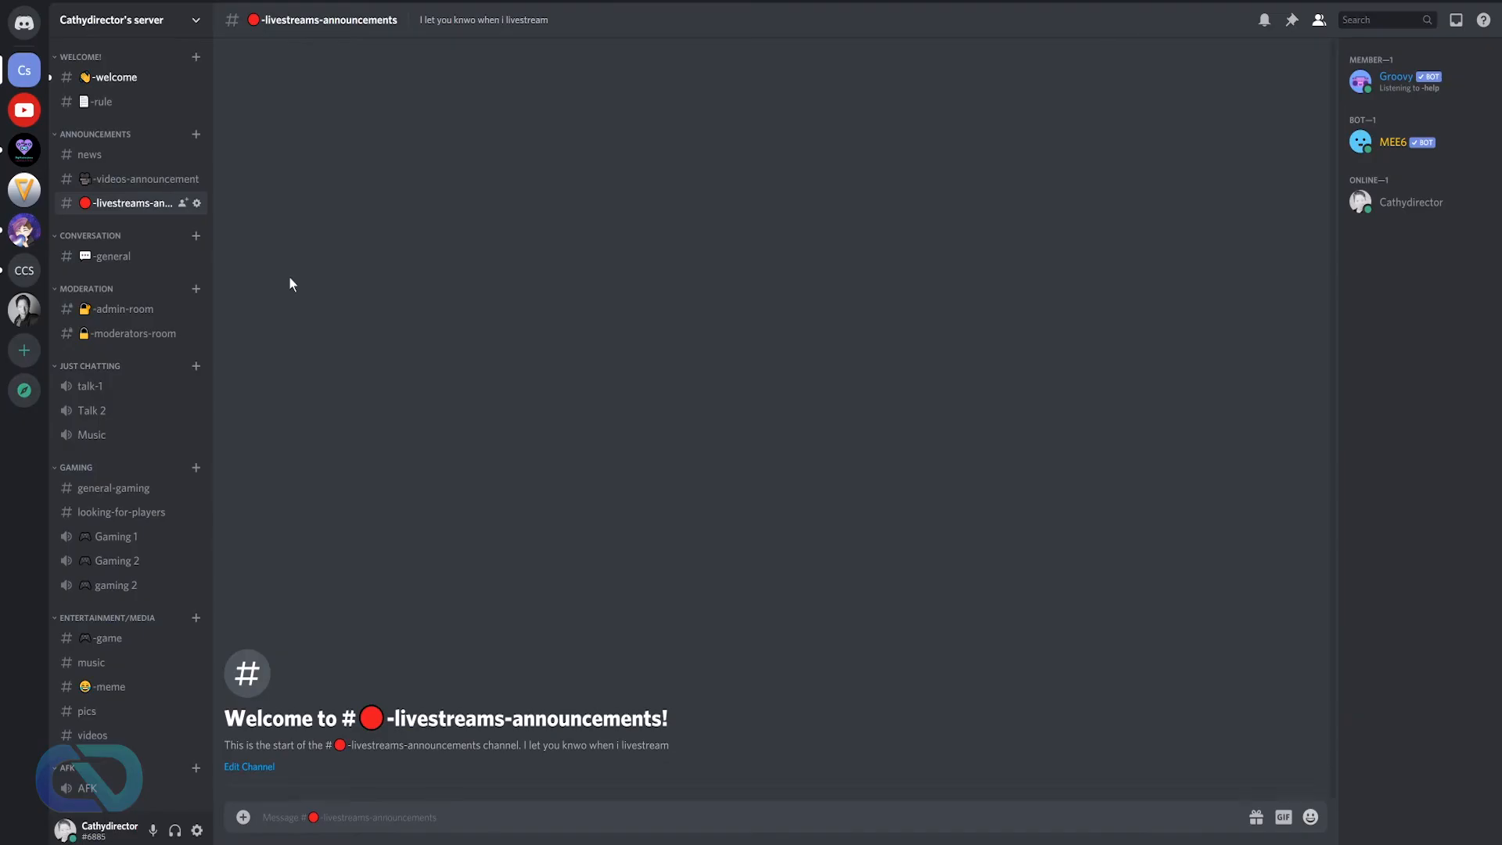
In Discord, view the welcome channel and change Groovy's role from Member to Bot
{"action": "left_click", "coordinate": [126, 86]}
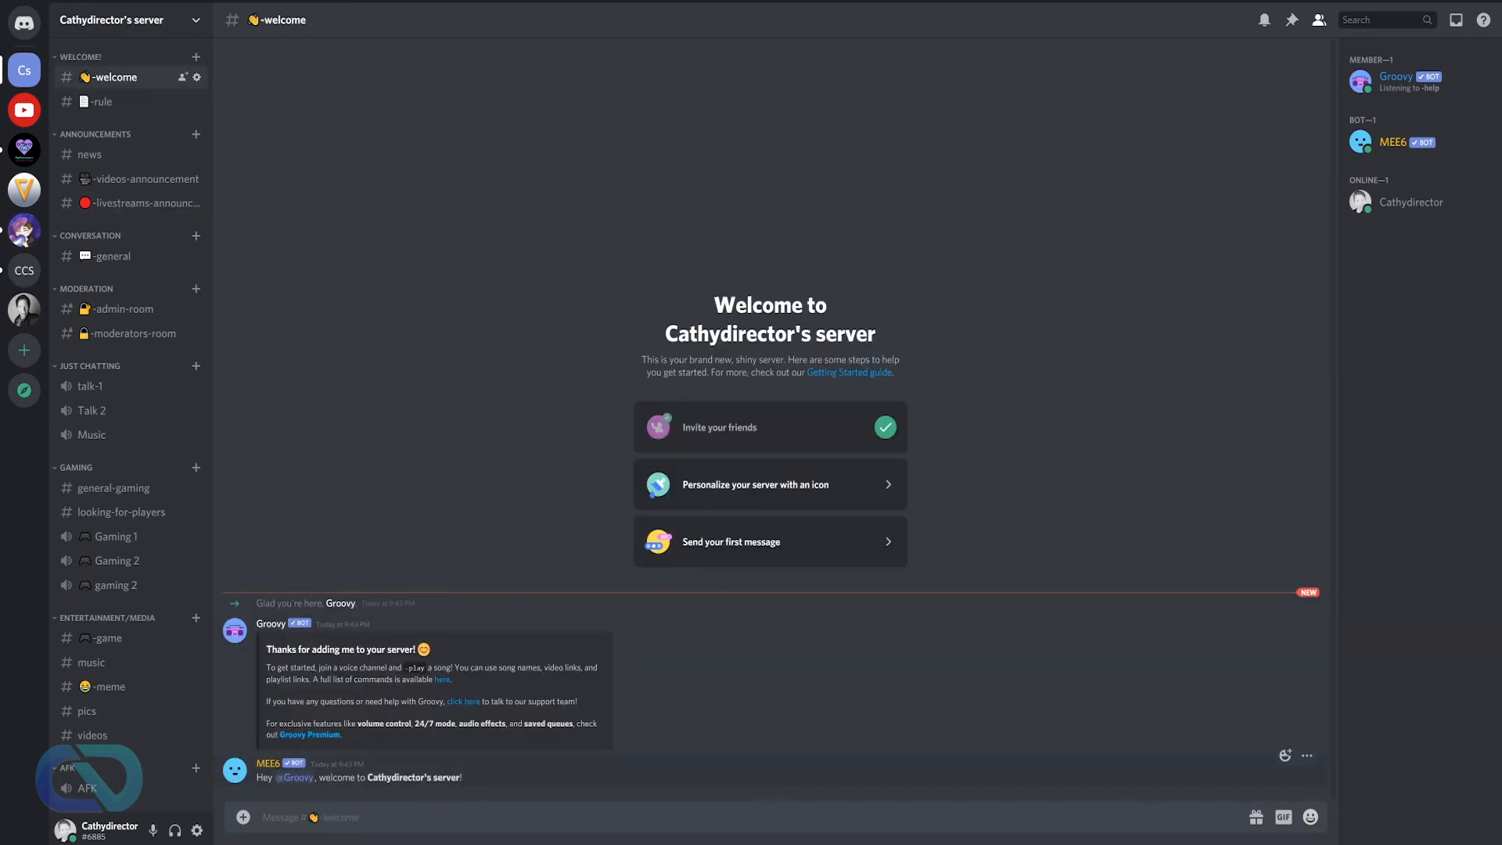
{"action": "right_click", "coordinate": [1386, 77]}
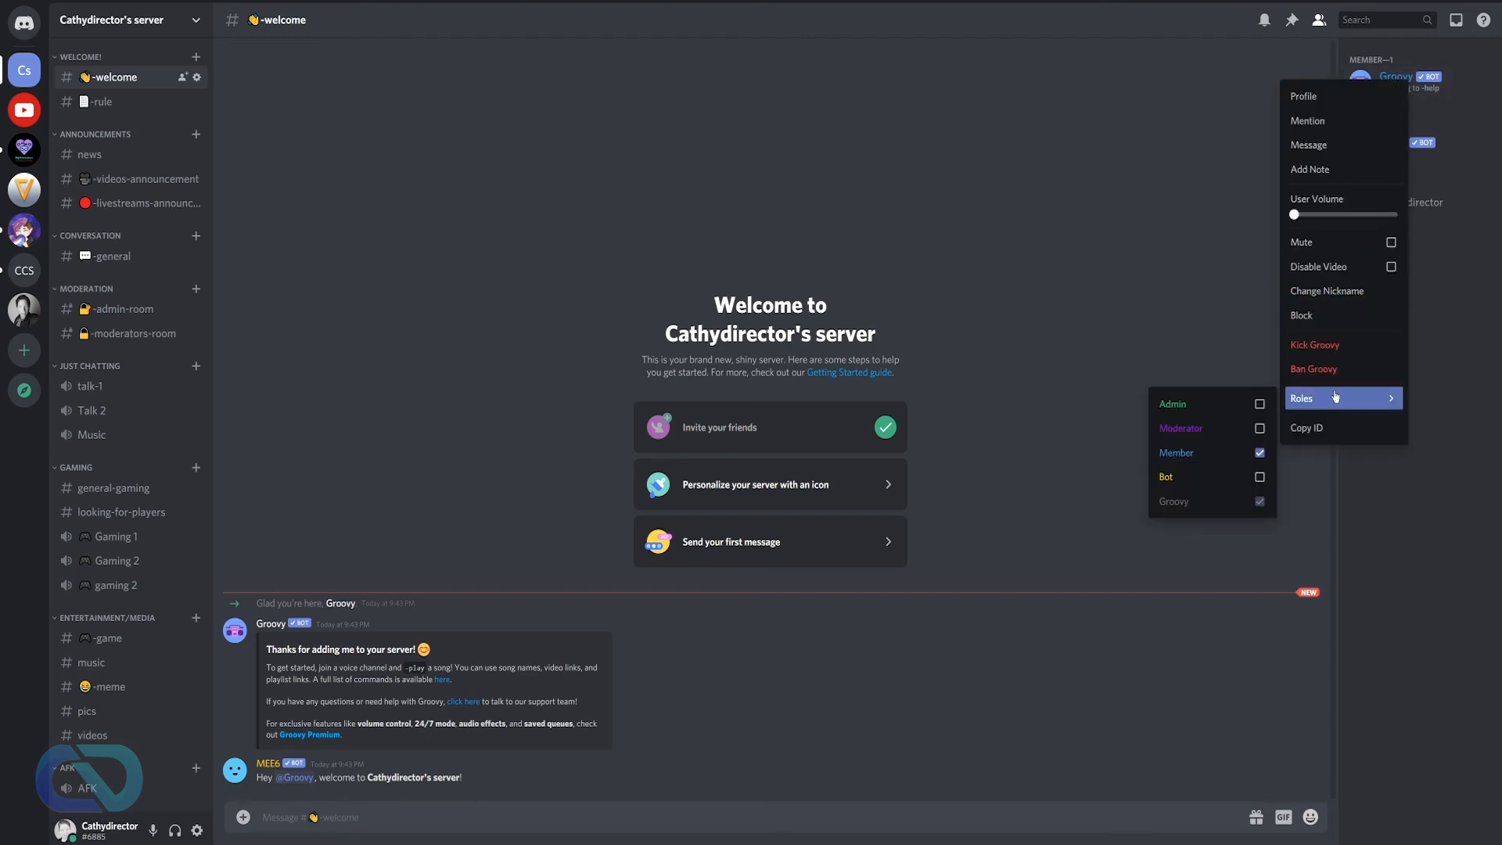
{"action": "mouse_move", "coordinate": [1314, 403]}
{"action": "left_click", "coordinate": [1175, 453]}
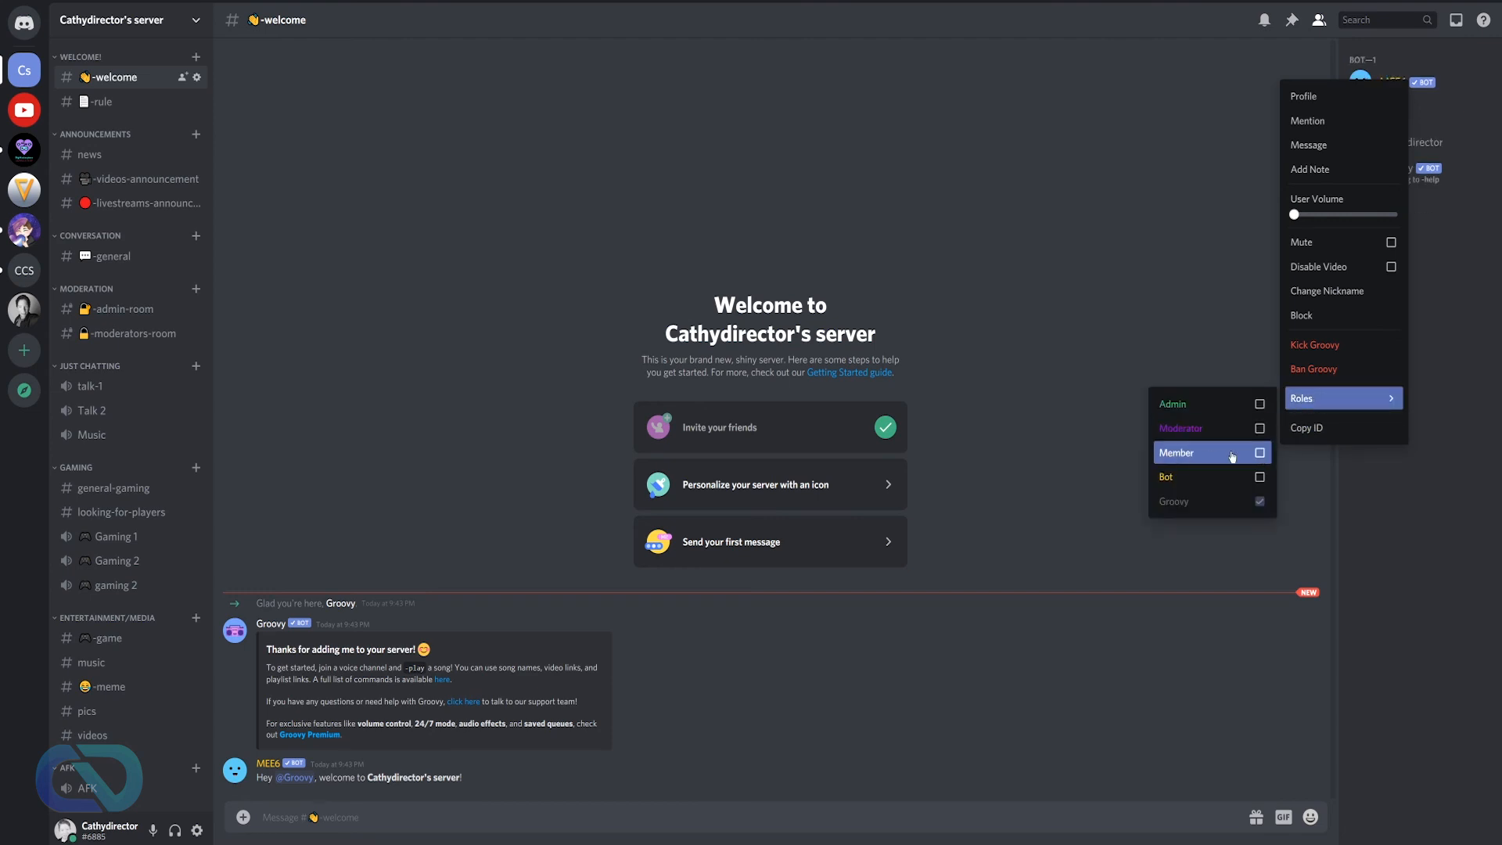
{"action": "left_click", "coordinate": [1268, 480]}
{"action": "left_click", "coordinate": [1386, 510]}
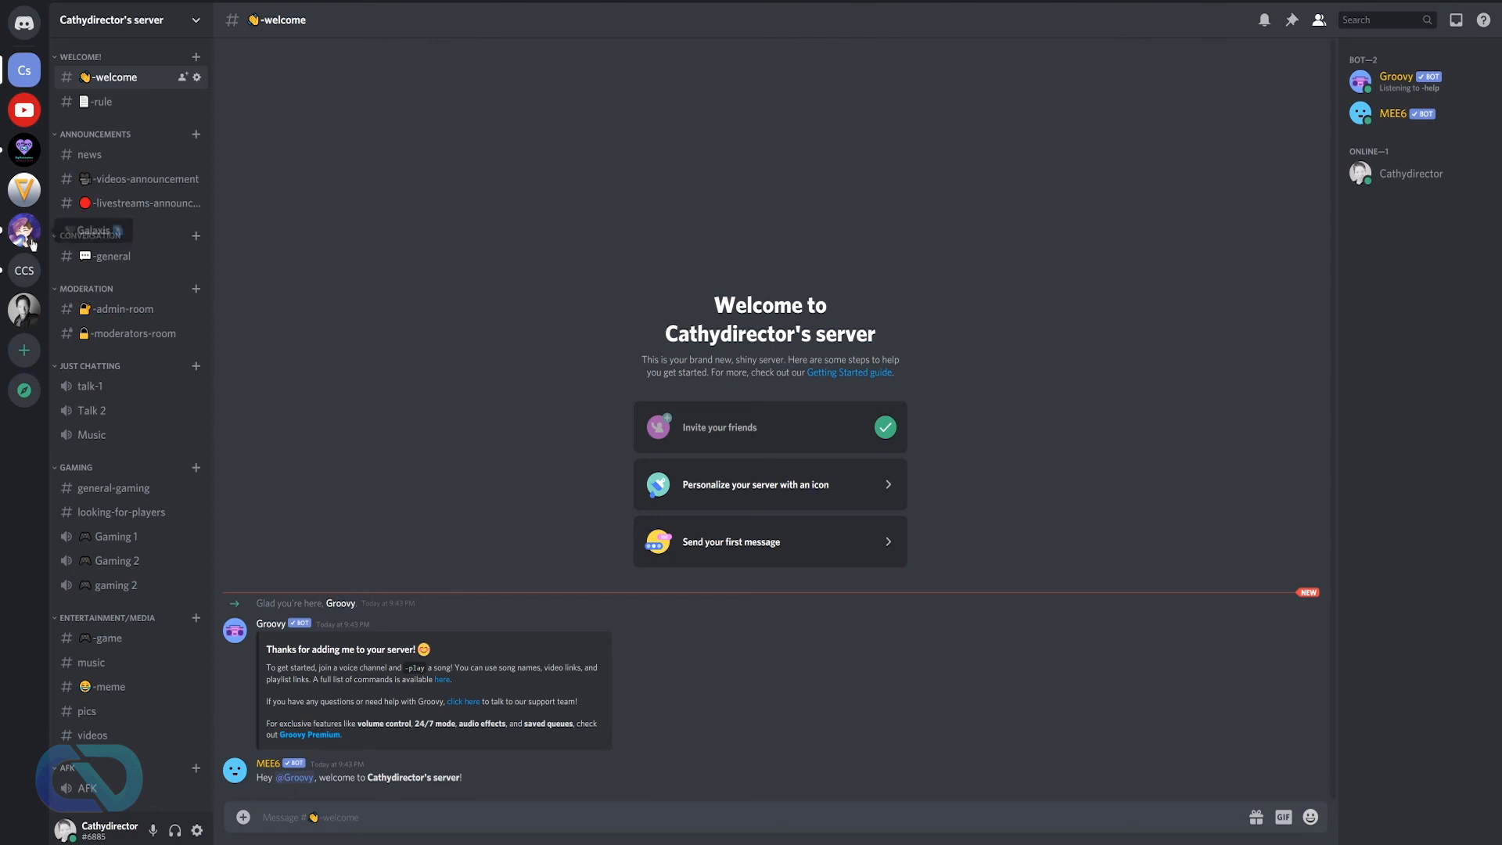
Create a text channel named bot-commands with a robot emoji prefix in the Conversation category
{"action": "left_click", "coordinate": [196, 235]}
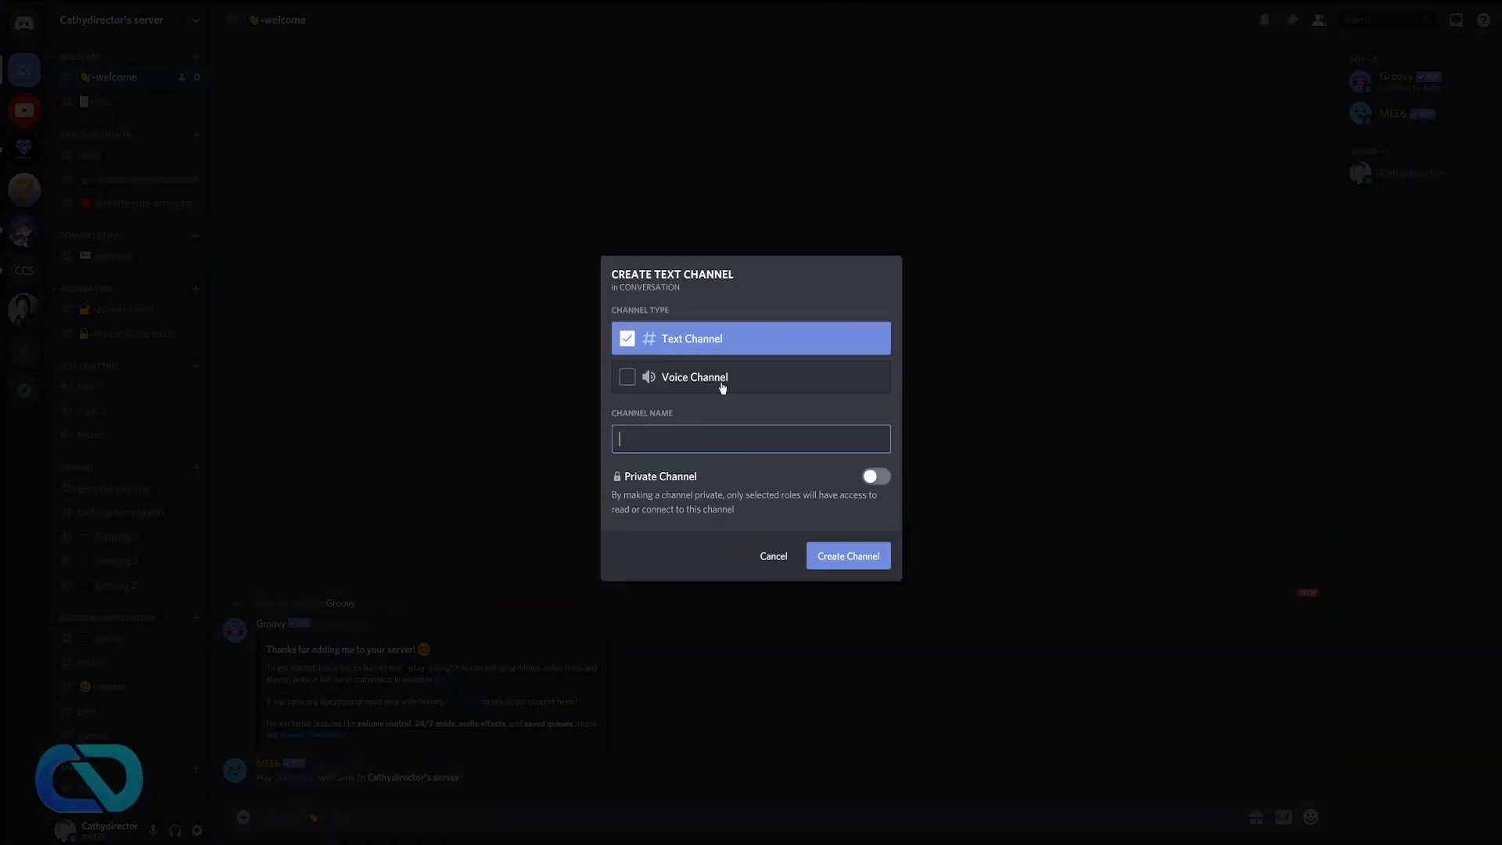
{"action": "type", "text": "bot-commands"}
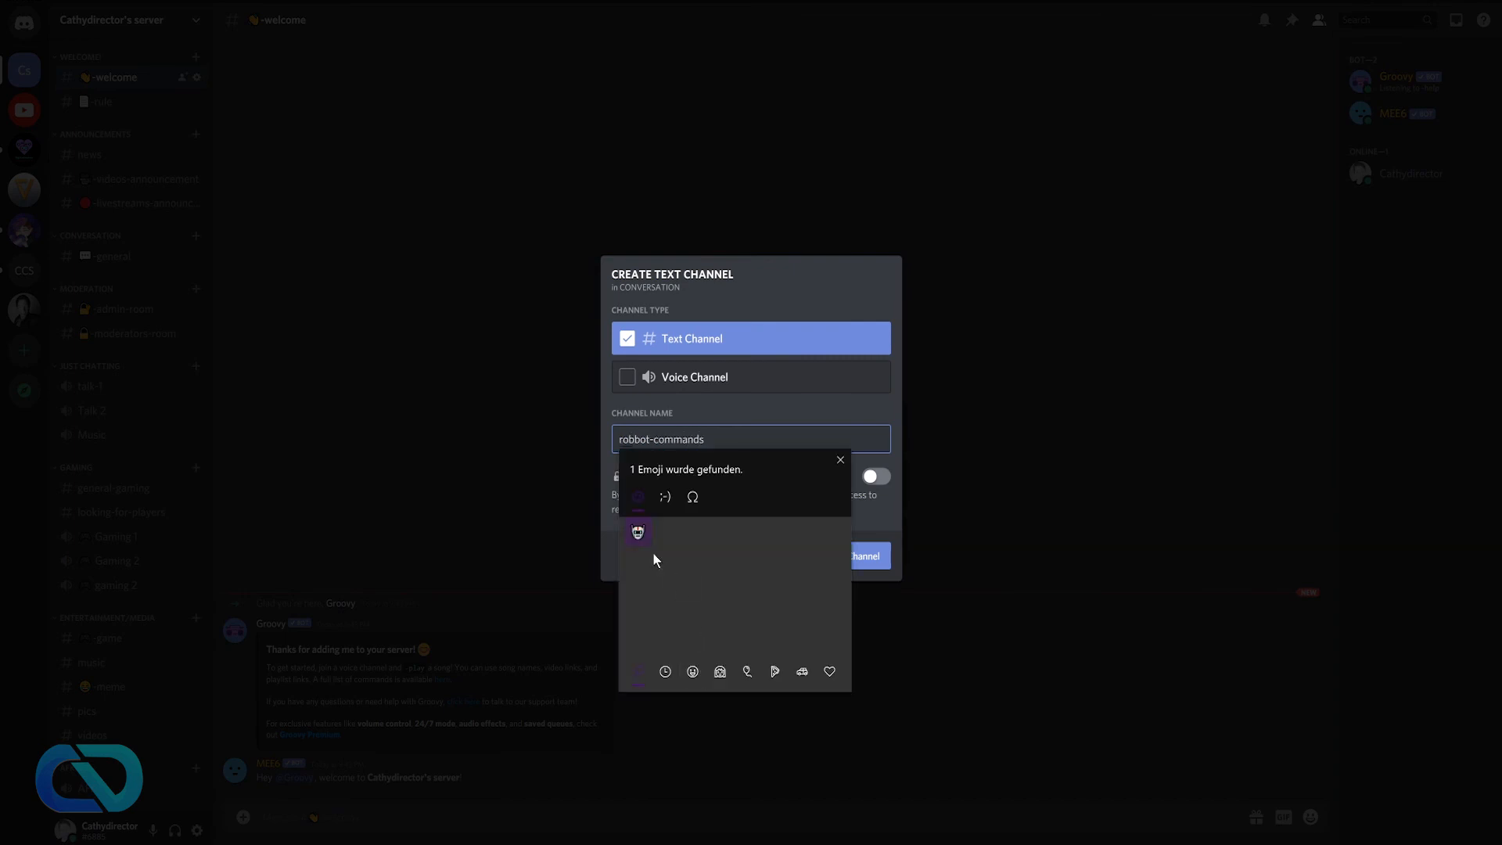
{"action": "left_click", "coordinate": [635, 536]}
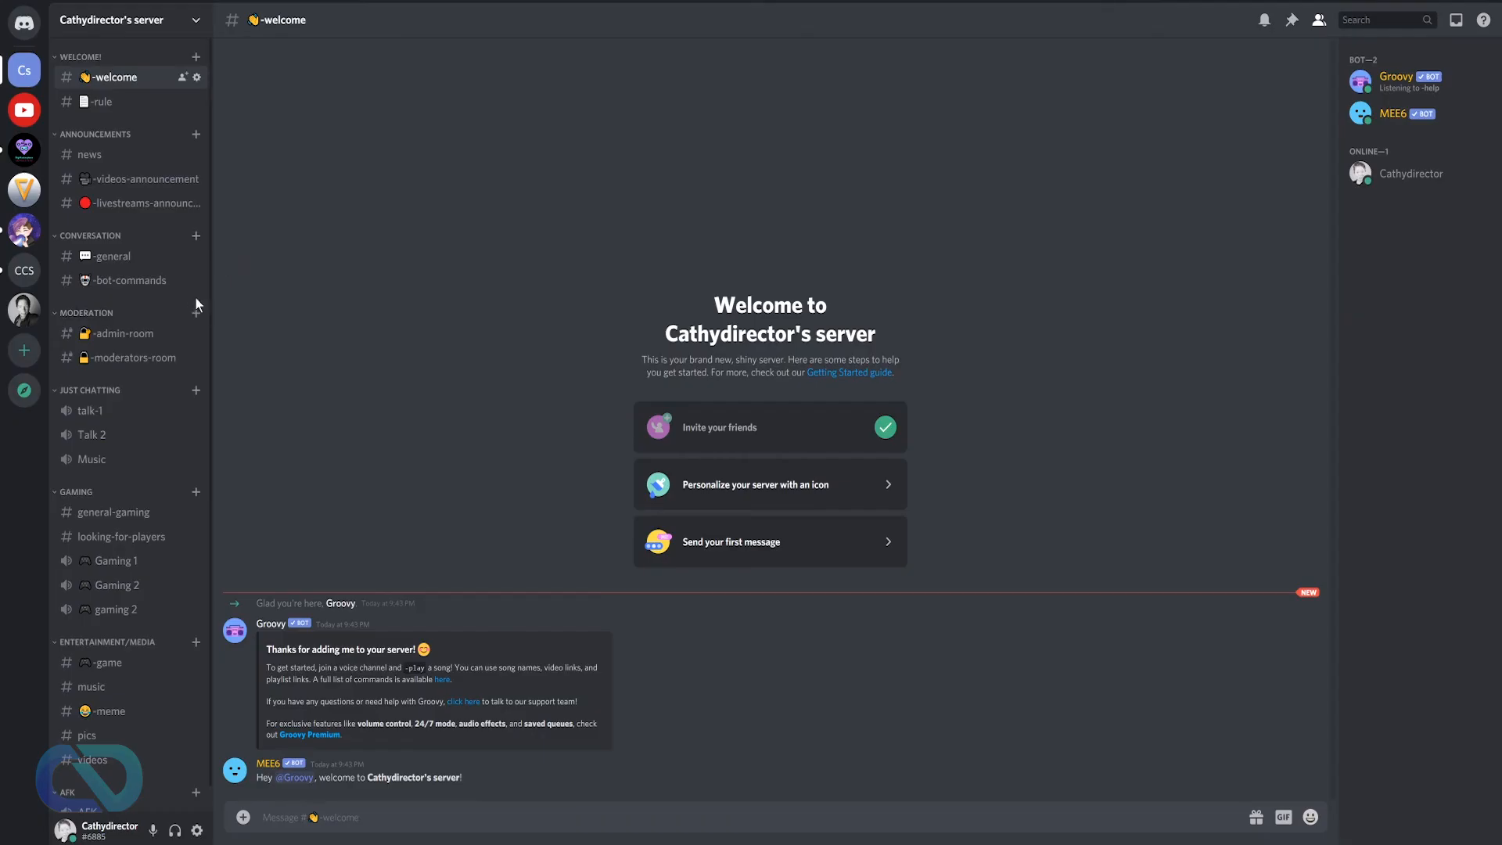
Show the music text channel under Entertainment/Media and join the Music voice channel
{"action": "scroll", "coordinate": [117, 525], "scroll_direction": "down", "scroll_amount": 1}
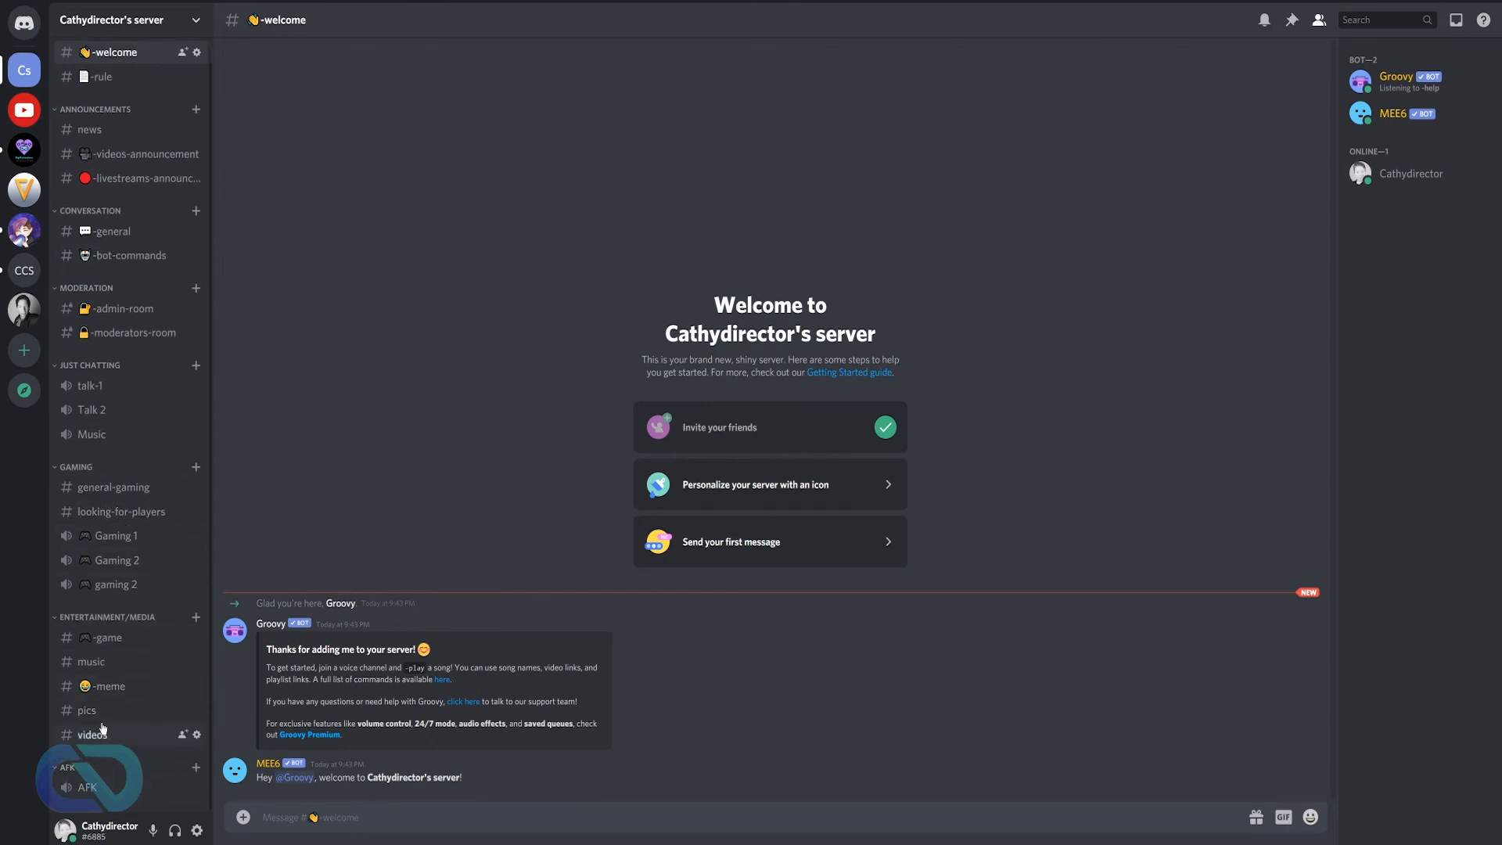
{"action": "left_click", "coordinate": [97, 665]}
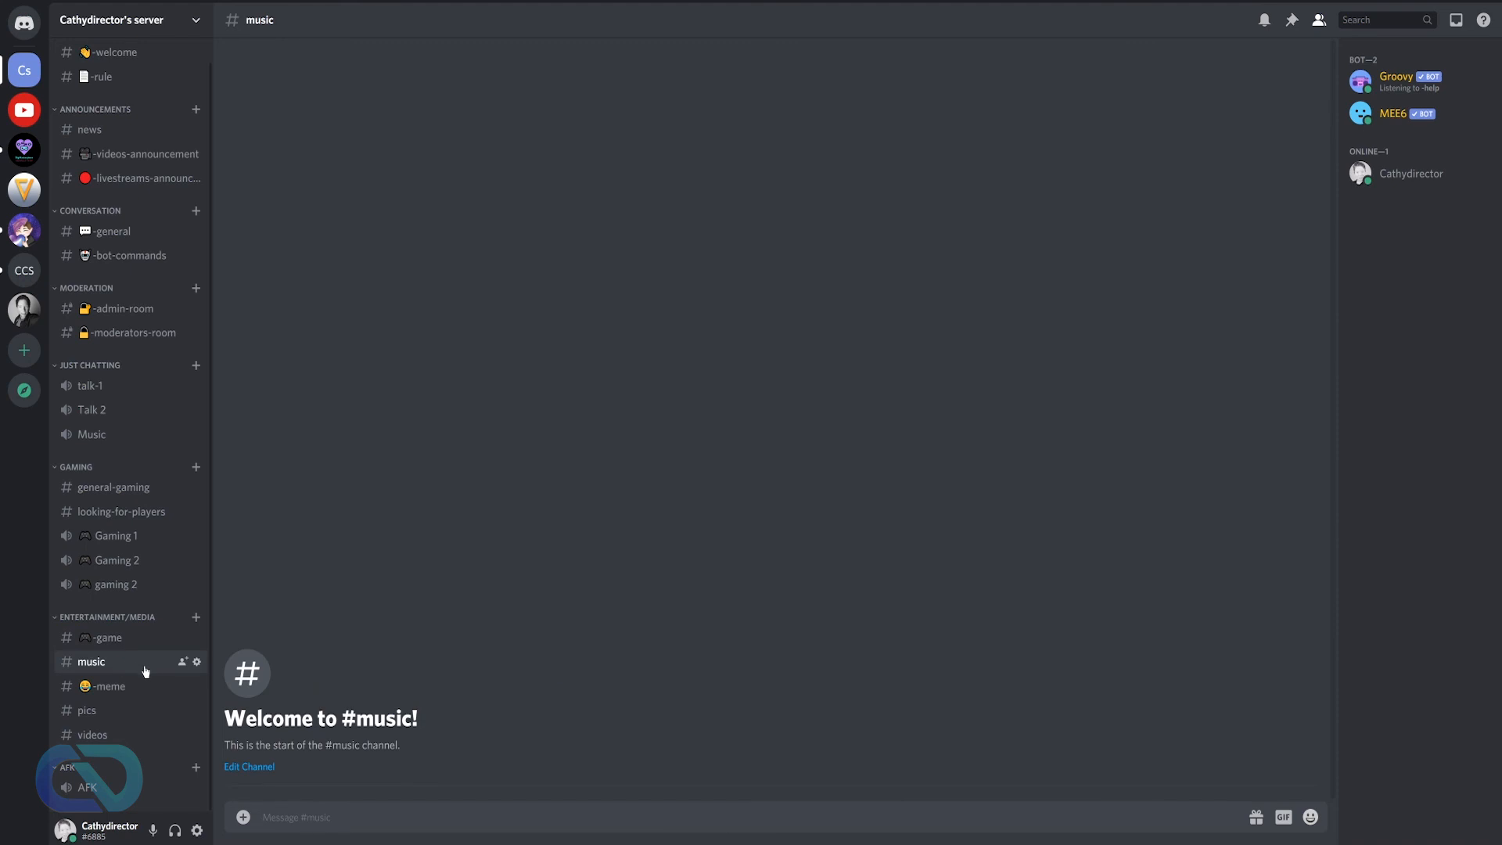
{"action": "left_click", "coordinate": [180, 434]}
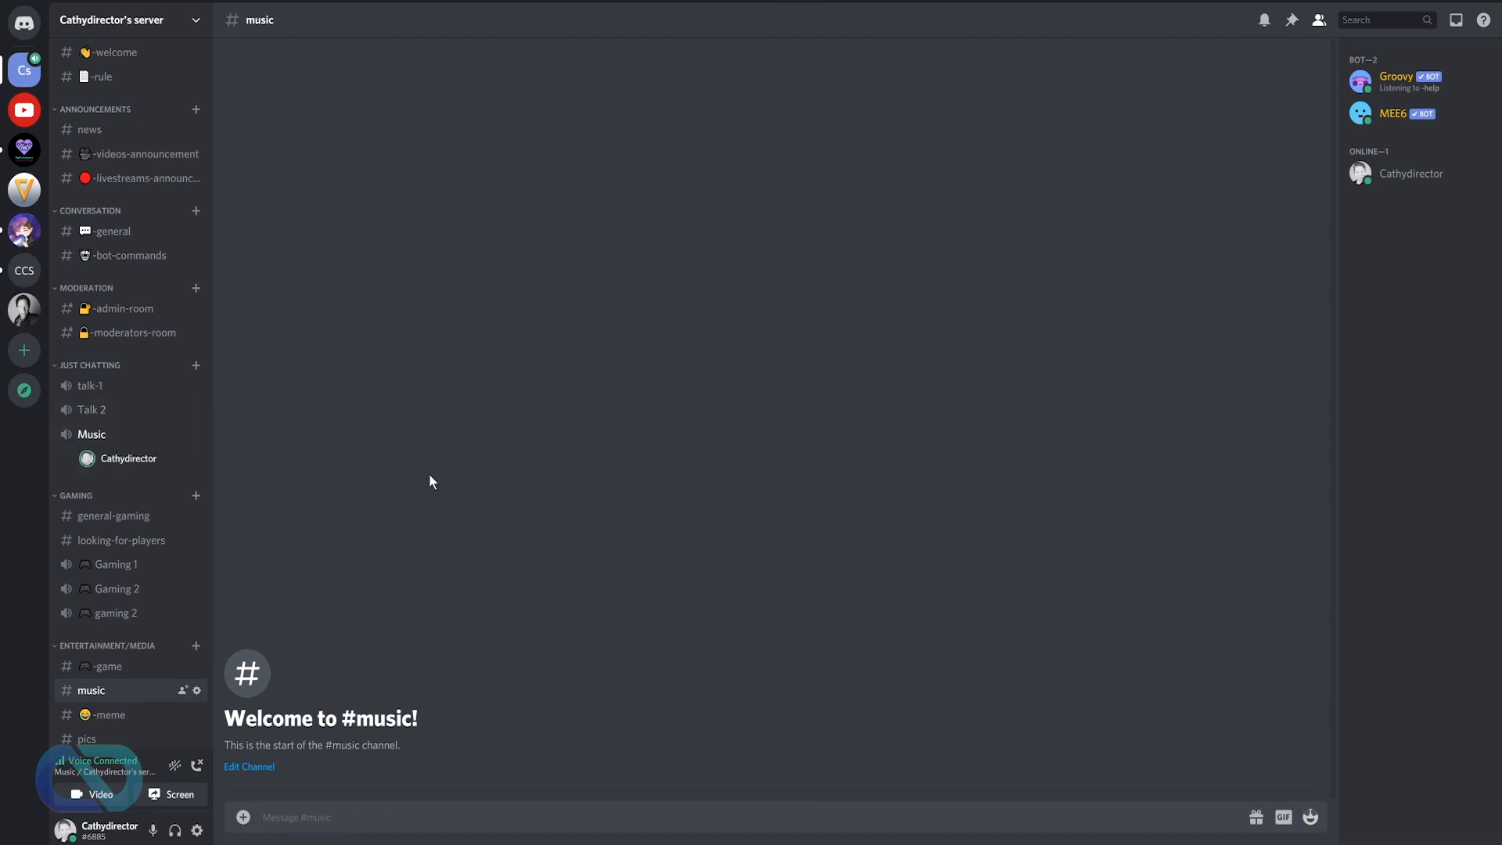
Request a song from Groovy by sending "-play parents yungblud" in the music text channel
{"action": "type", "text": "-"}
{"action": "key", "text": "BackSpace"}
{"action": "type", "text": "-play parents yungblud"}
{"action": "key", "text": "Return"}
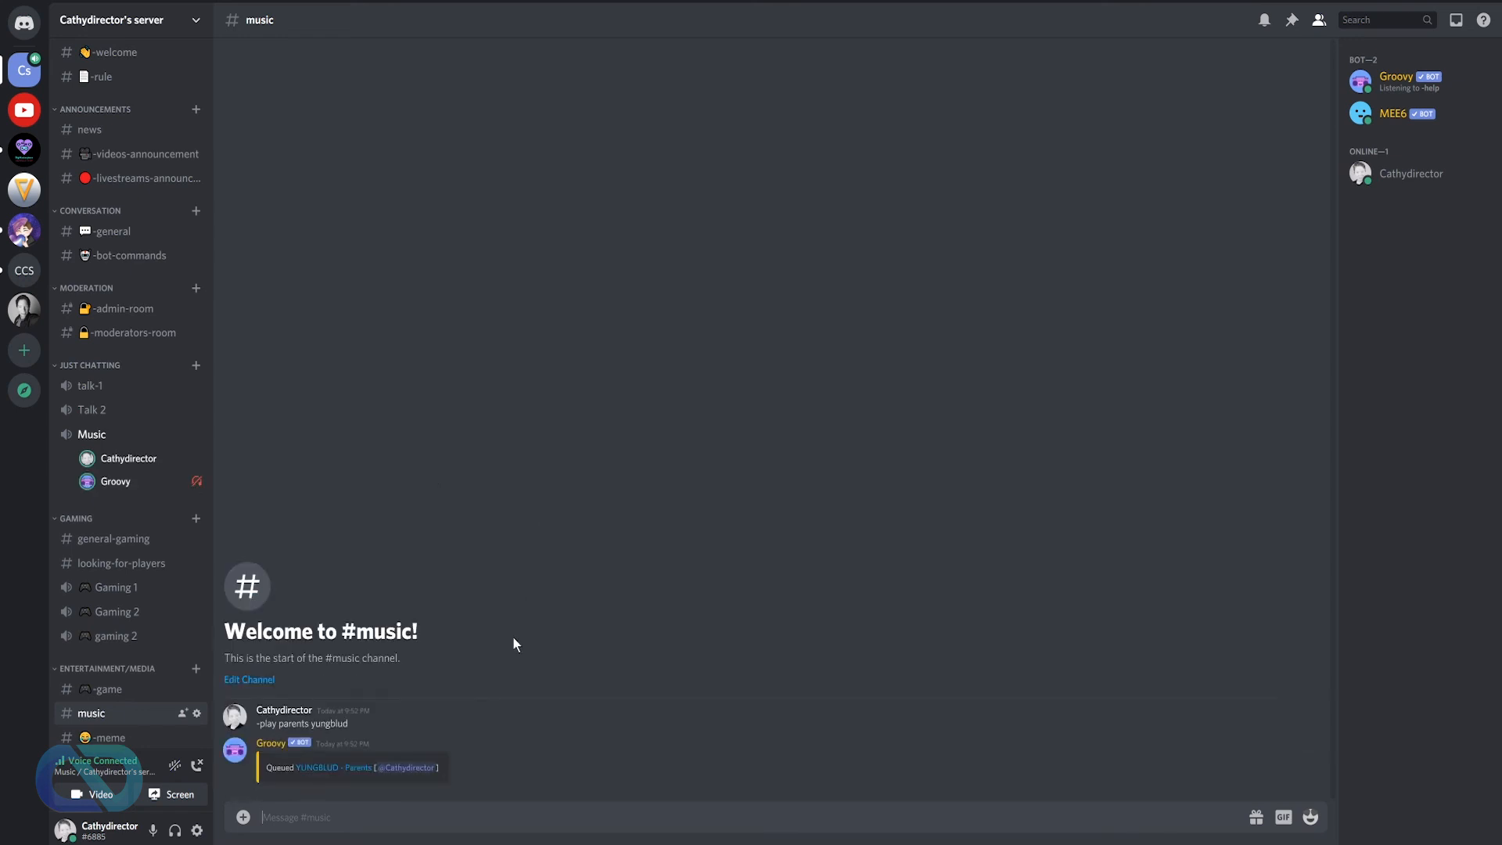
Lower Groovy's user volume to 0% in the Music voice channel, and send the message "-disconnect" in the music text channel
{"action": "right_click", "coordinate": [110, 485]}
{"action": "left_click_drag", "start_coordinate": [123, 513], "coordinate": [122, 514]}
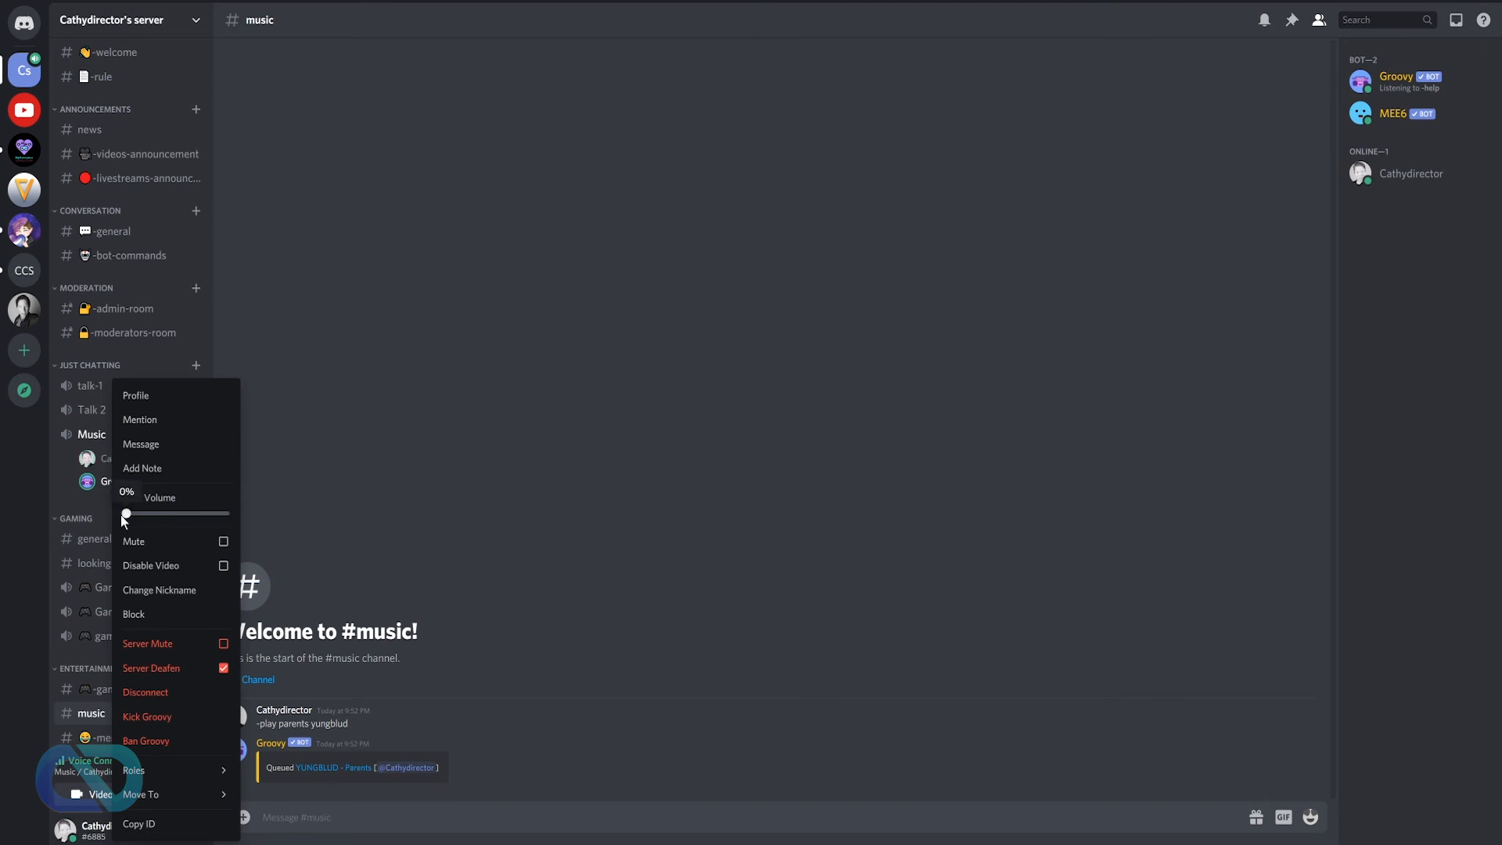
{"action": "left_click", "coordinate": [31, 484]}
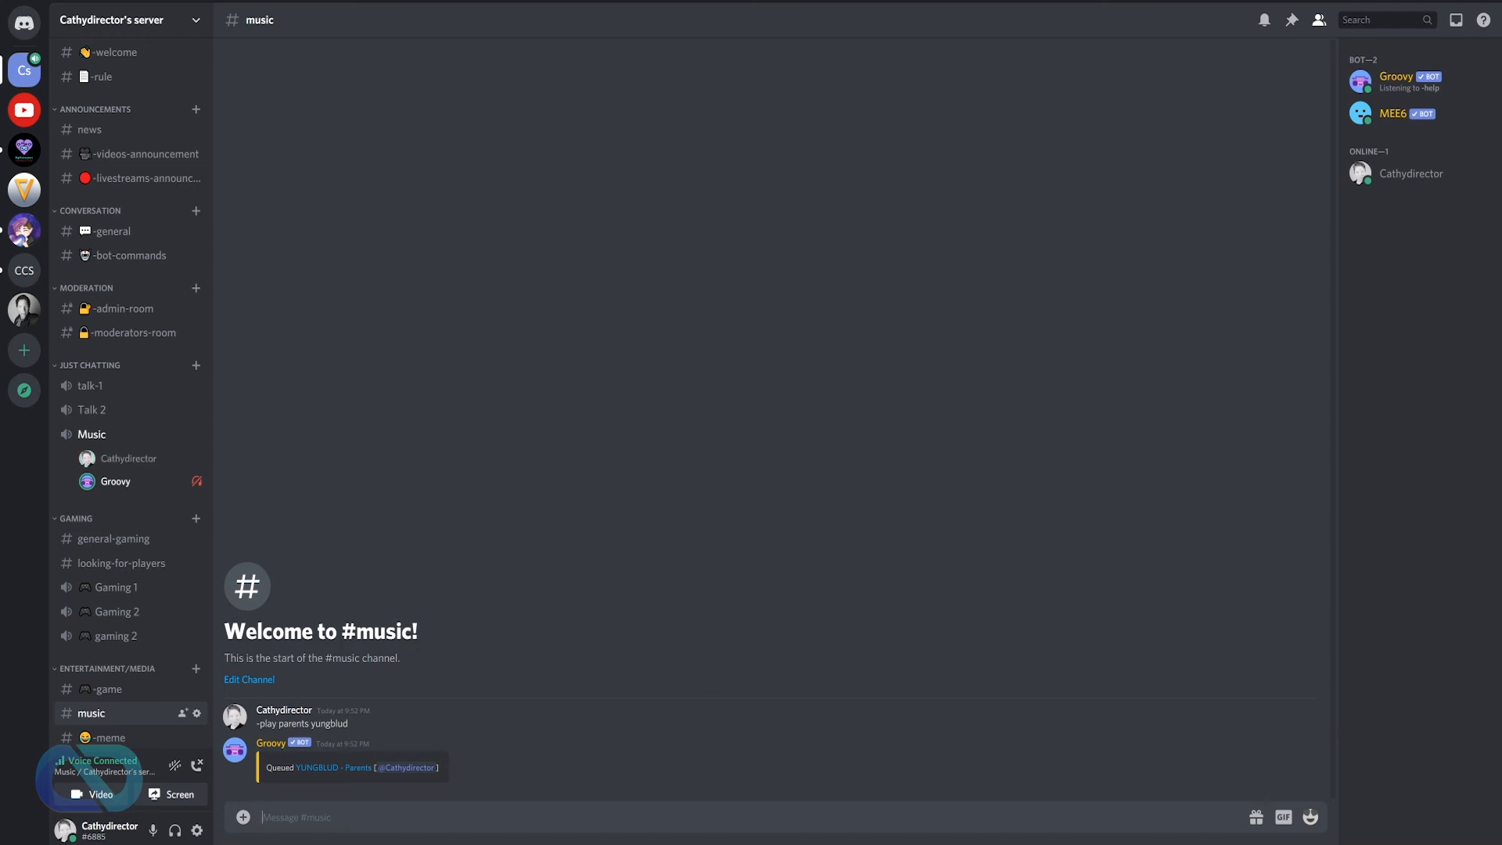
{"action": "type", "text": "-disconnect"}
{"action": "key", "text": "Return"}
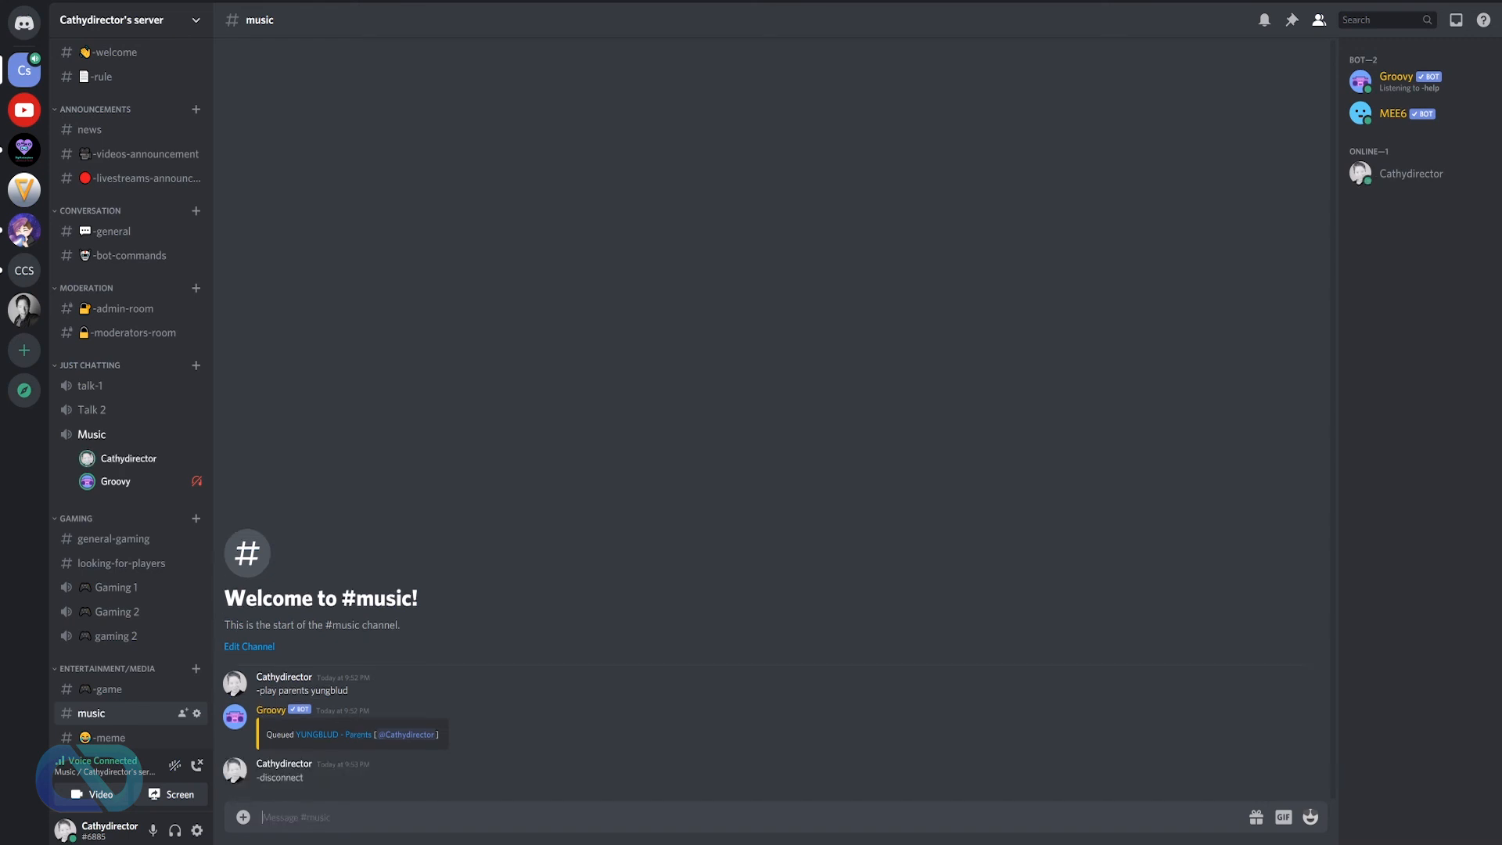